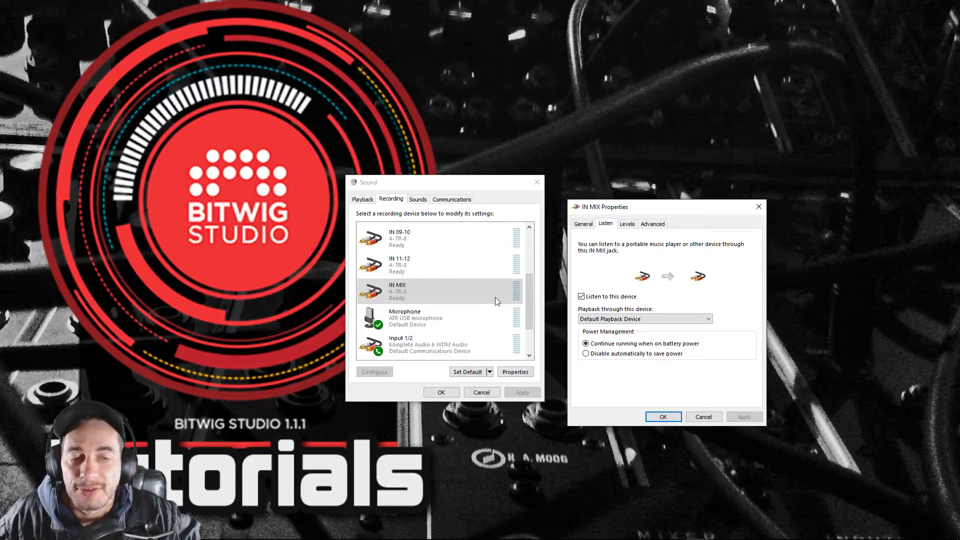
- Review the playback target and input level of the IN MIX recording device, and accept its properties
left_click(622, 320)
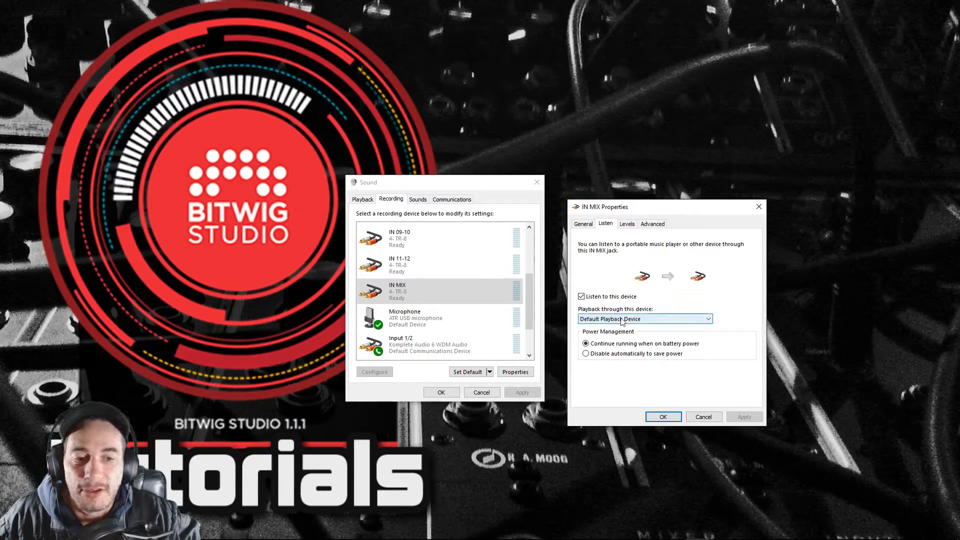
left_click(627, 224)
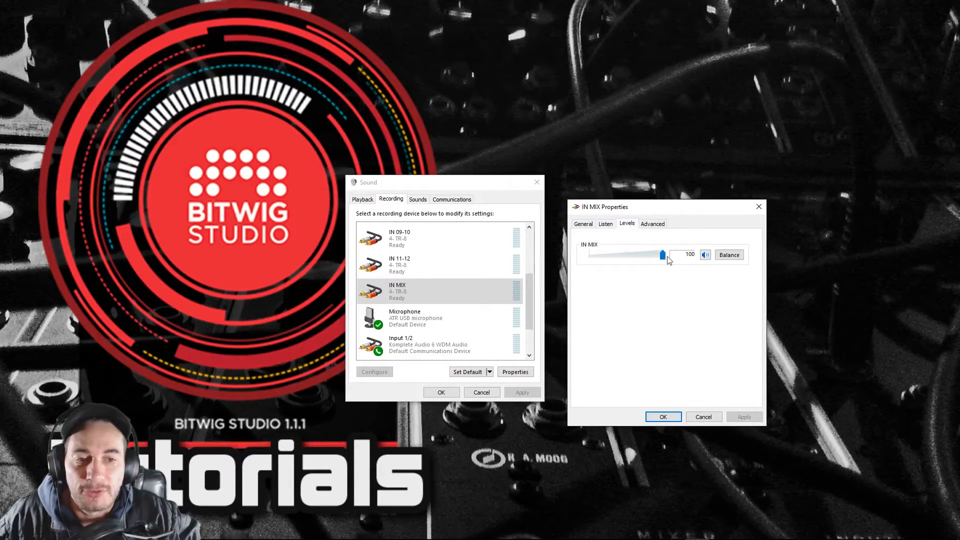
left_click(669, 416)
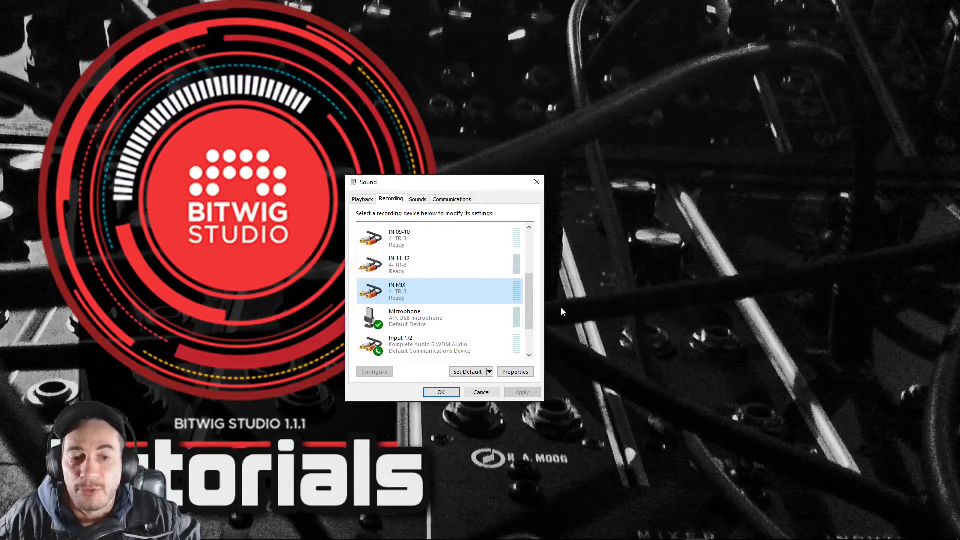
- Look through the remaining recording devices and the playback devices, and close the Sound settings
mouse_move(533, 311)
left_mouse_down()
mouse_move(530, 326)
mouse_move(532, 260)
mouse_move(538, 336)
mouse_move(533, 293)
left_mouse_up()
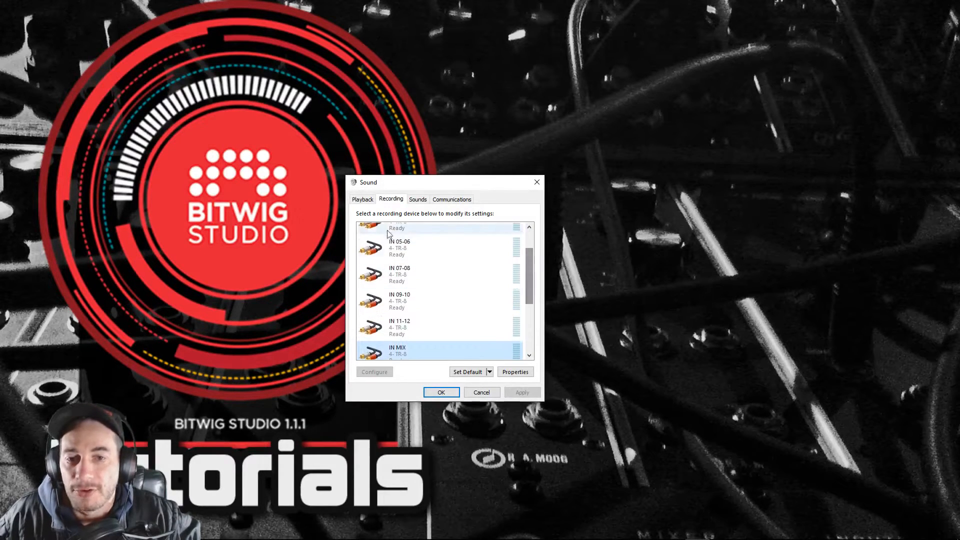
left_click(362, 199)
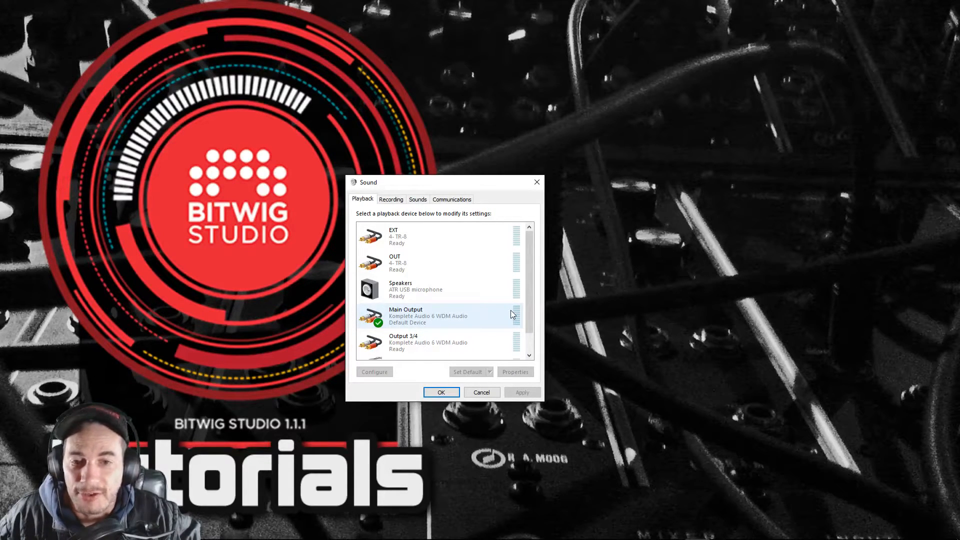
left_click(442, 393)
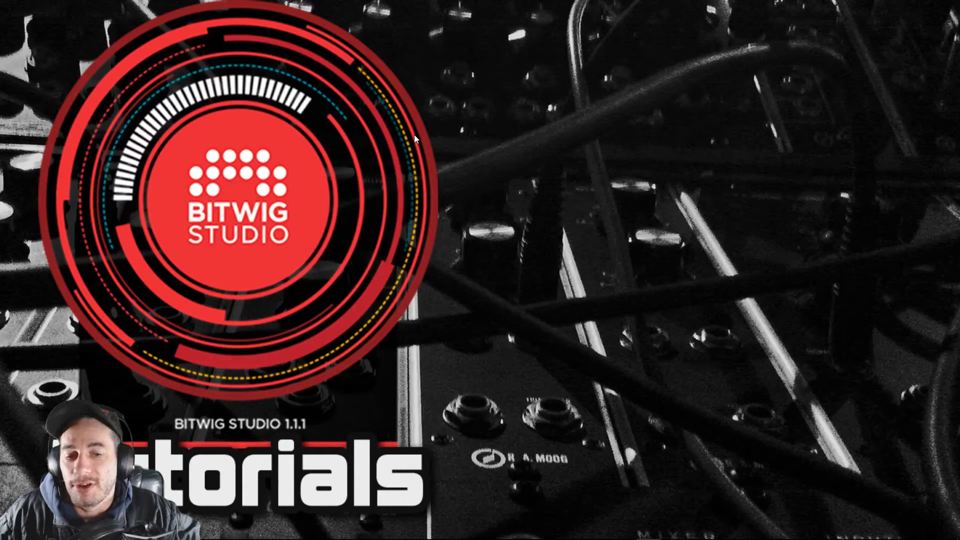
- Launch Bitwig Studio and choose TR-8 as the ASIO device in its audio preferences
mouse_move(283, 536)
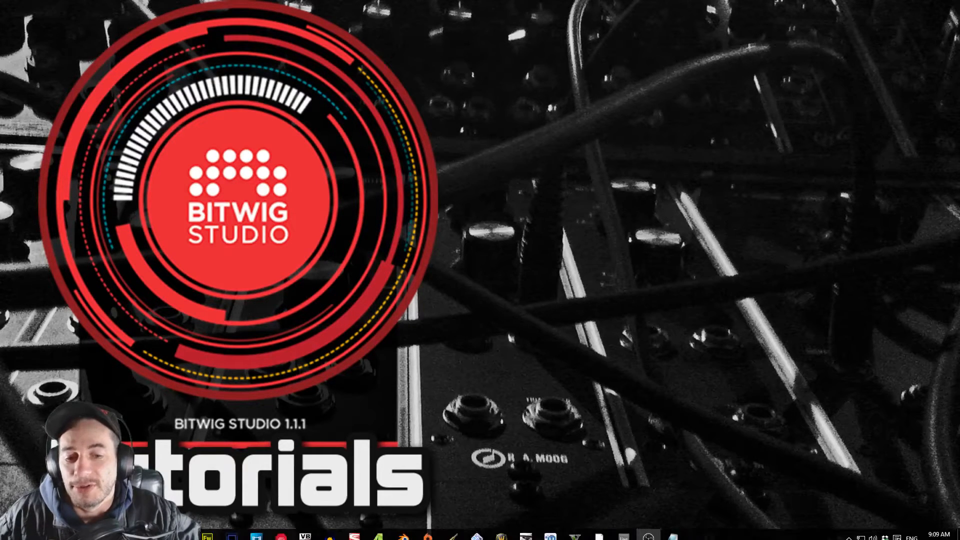
left_click(281, 531)
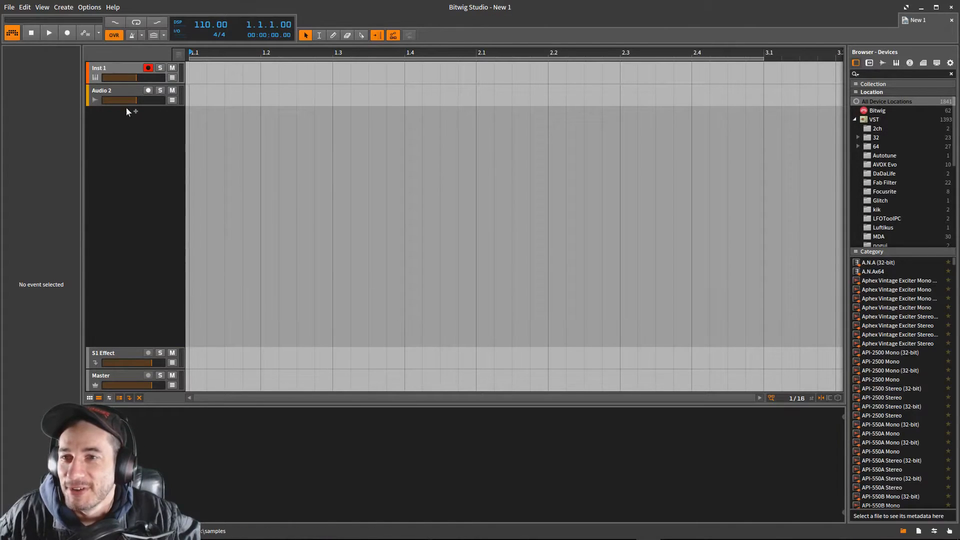
left_click(85, 7)
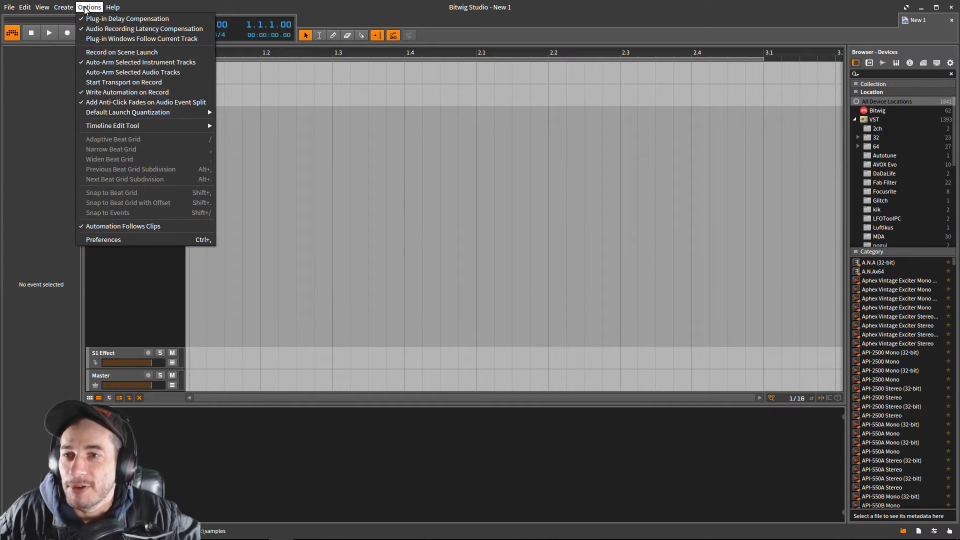
left_click(120, 240)
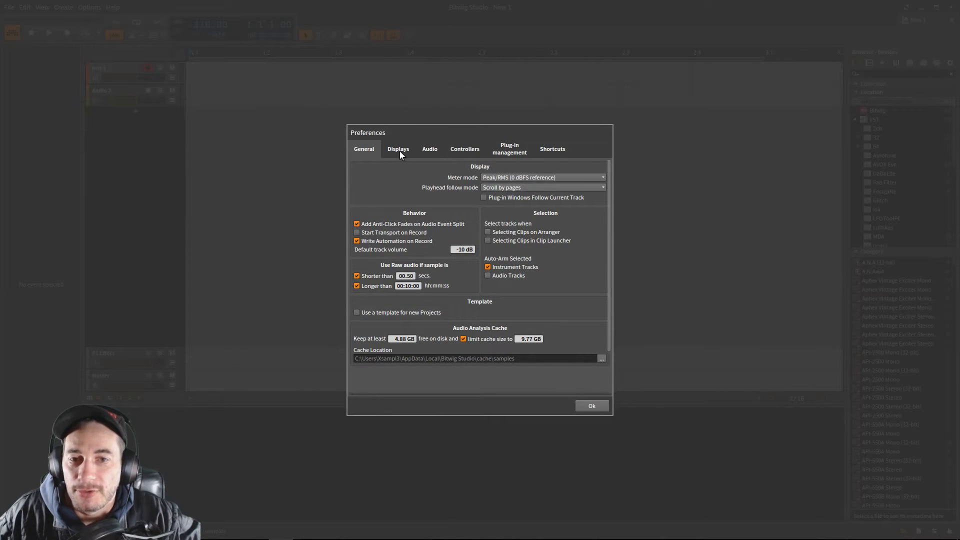
left_click(431, 150)
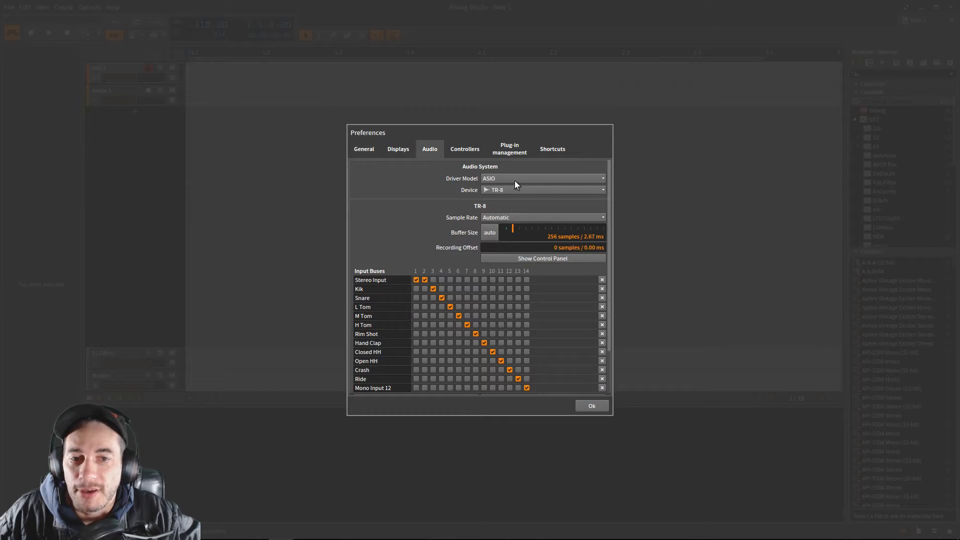
left_click(505, 191)
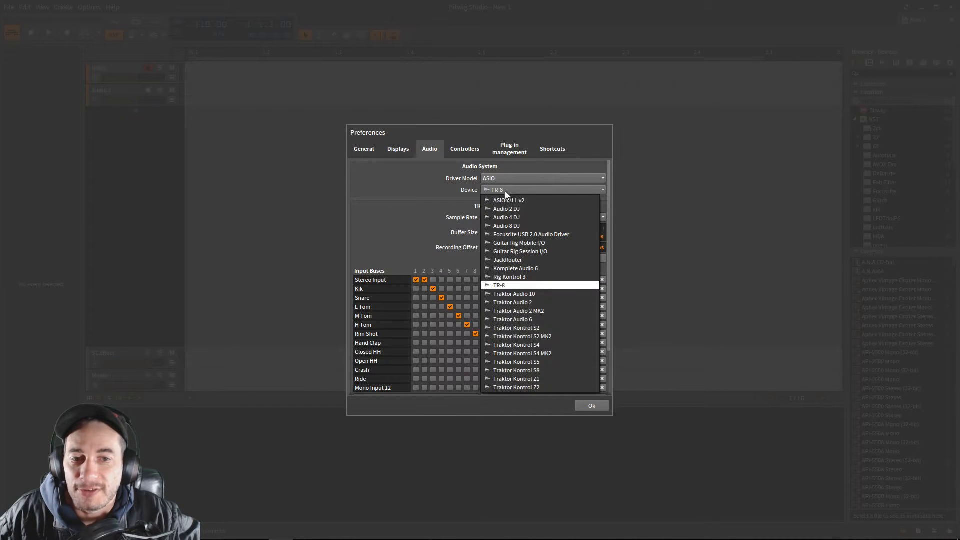
left_click(529, 281)
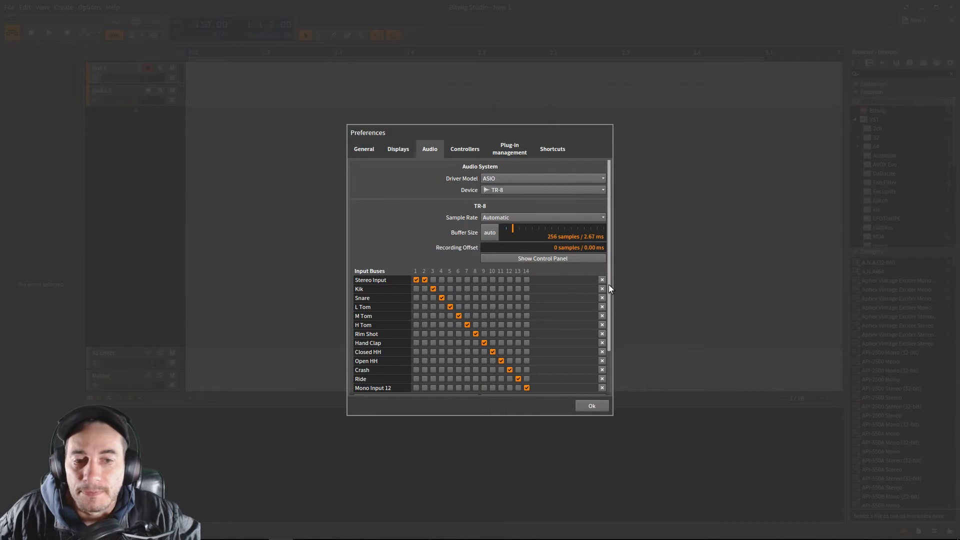
- Examine the names and channel assignments of the TR-8 input buses, including Stereo Input and Kik, and the output buses
left_click_drag(608, 284, 619, 319)
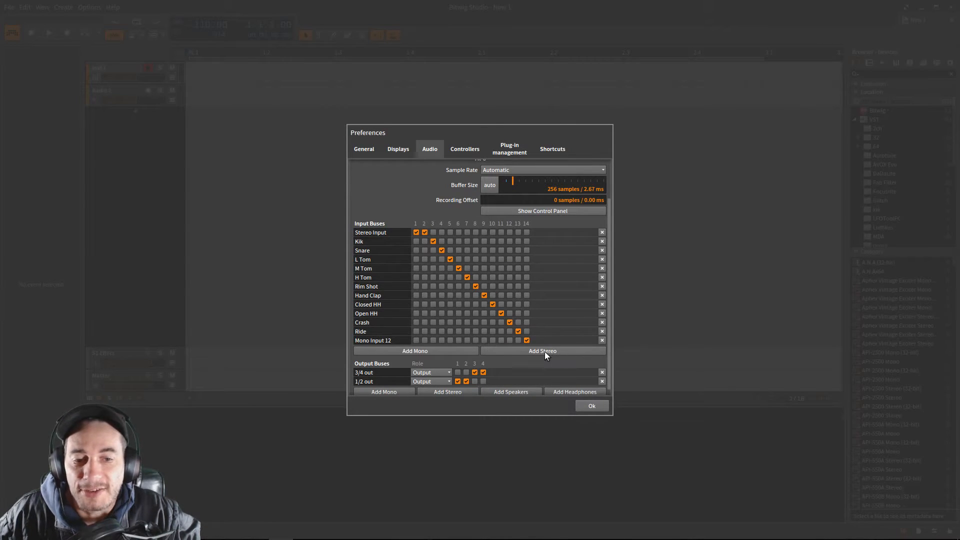
left_click_drag(356, 232, 400, 231)
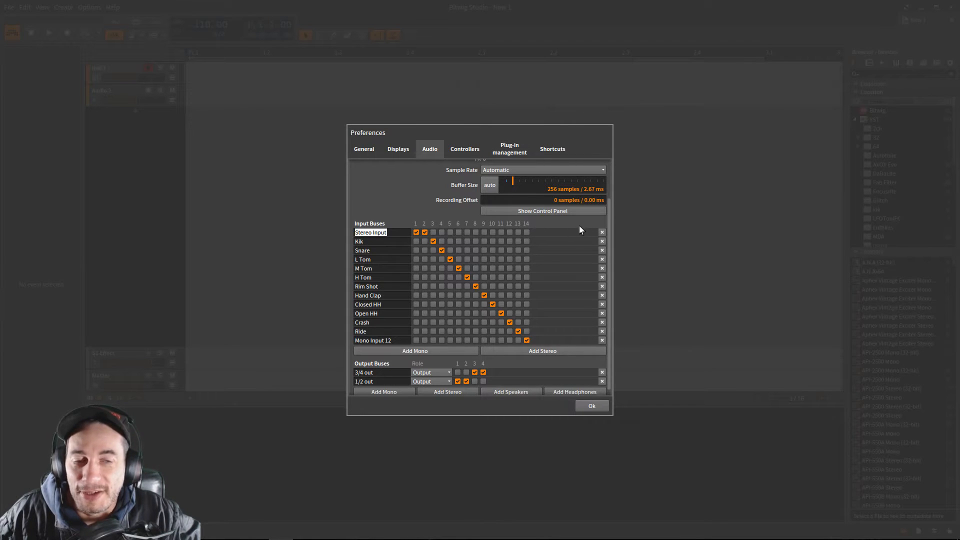
left_click(384, 244)
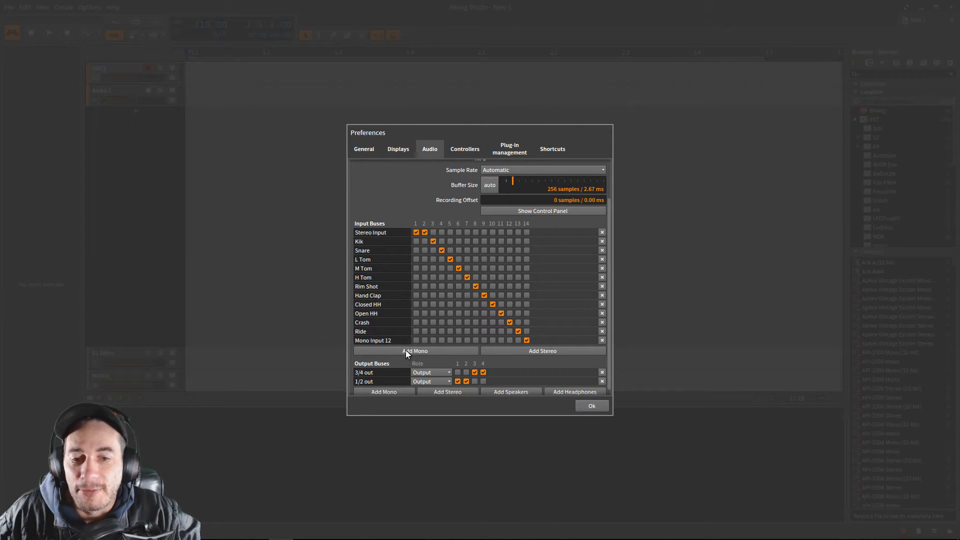
double_click(363, 242)
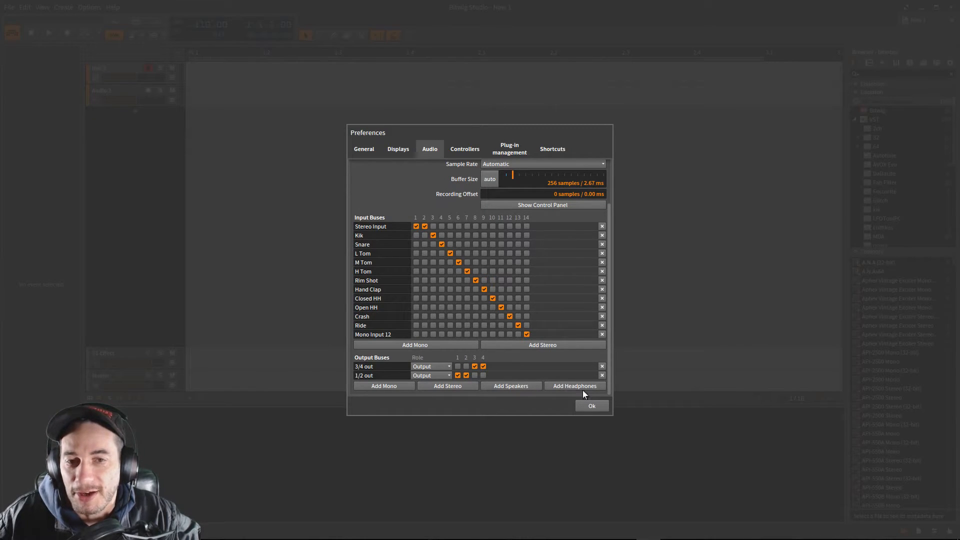
- Check the generic controllers available in the controller preferences and set the MIDI Clock Transmitter's output port to 4- TR-8
left_click(461, 150)
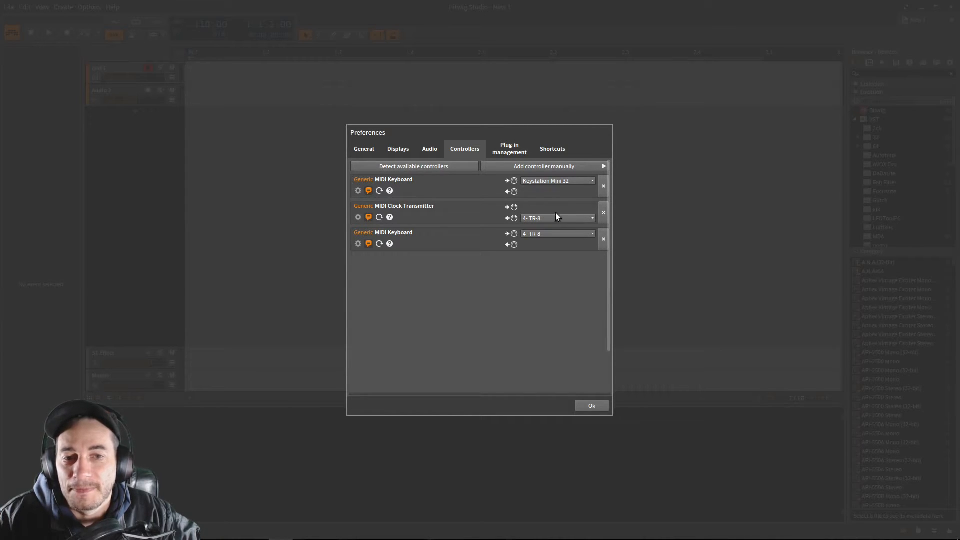
left_click(560, 167)
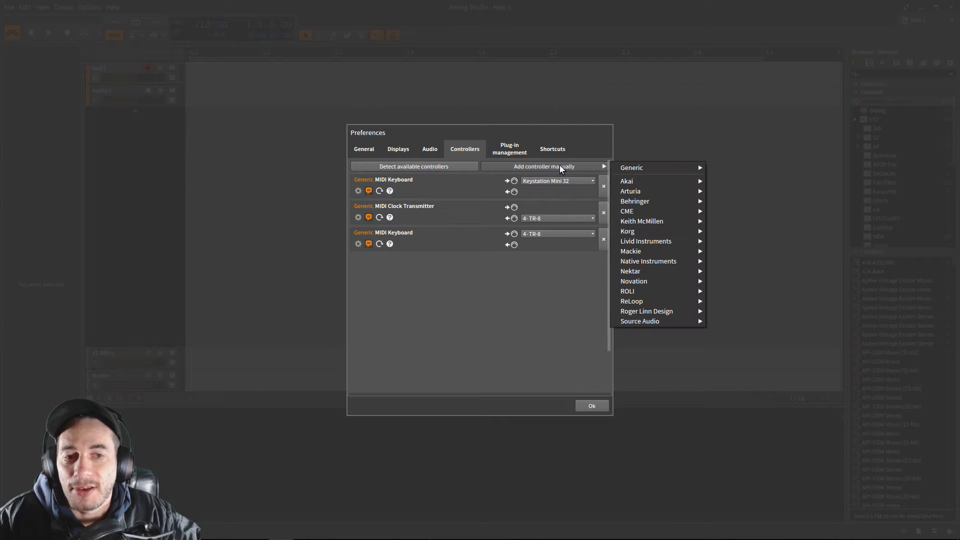
mouse_move(633, 170)
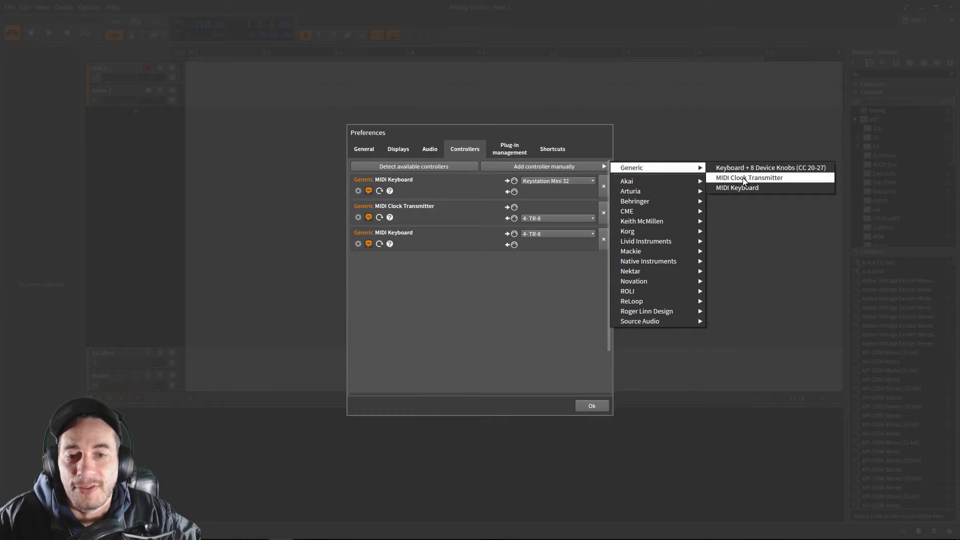
left_click(538, 208)
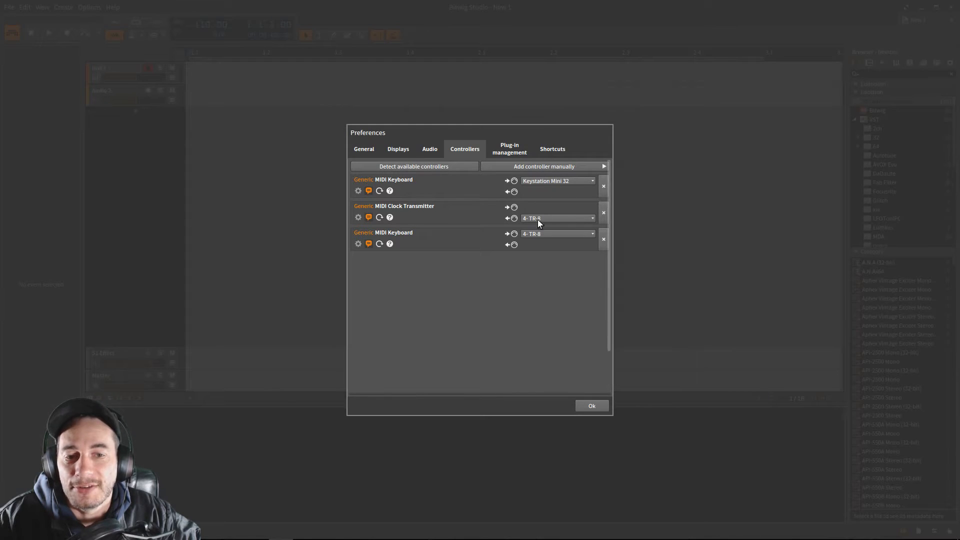
left_click(538, 220)
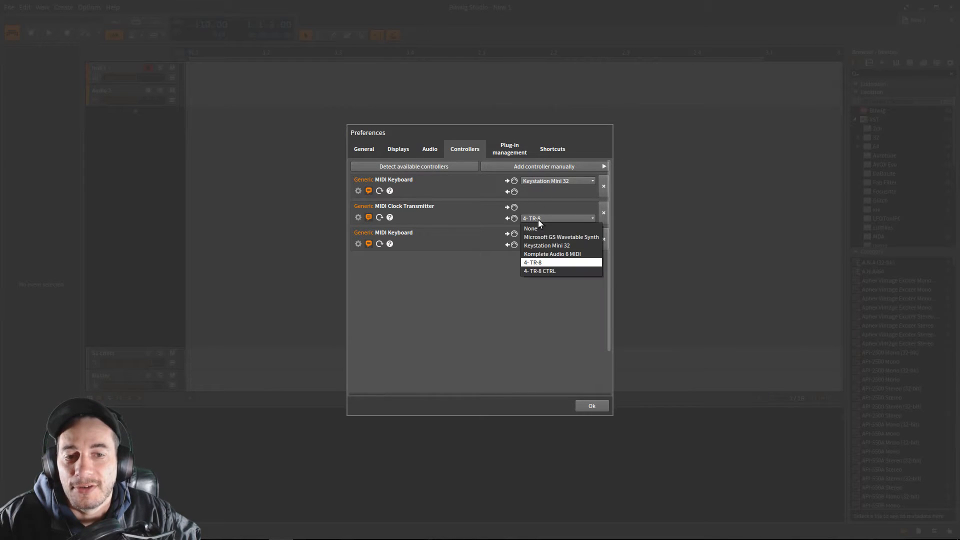
left_click(541, 262)
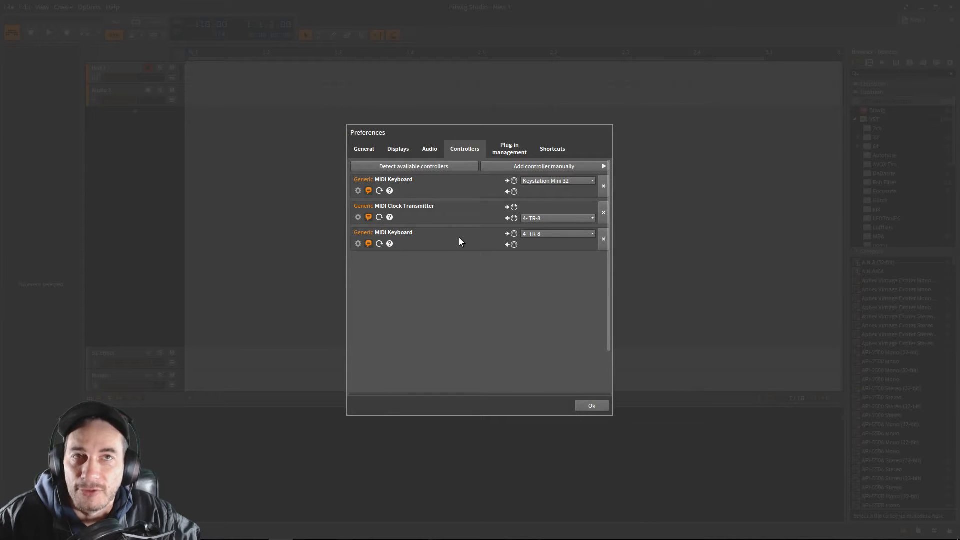
- Add a generic MIDI keyboard through controller detection, view its input port choices, and remove it again
left_click(418, 171)
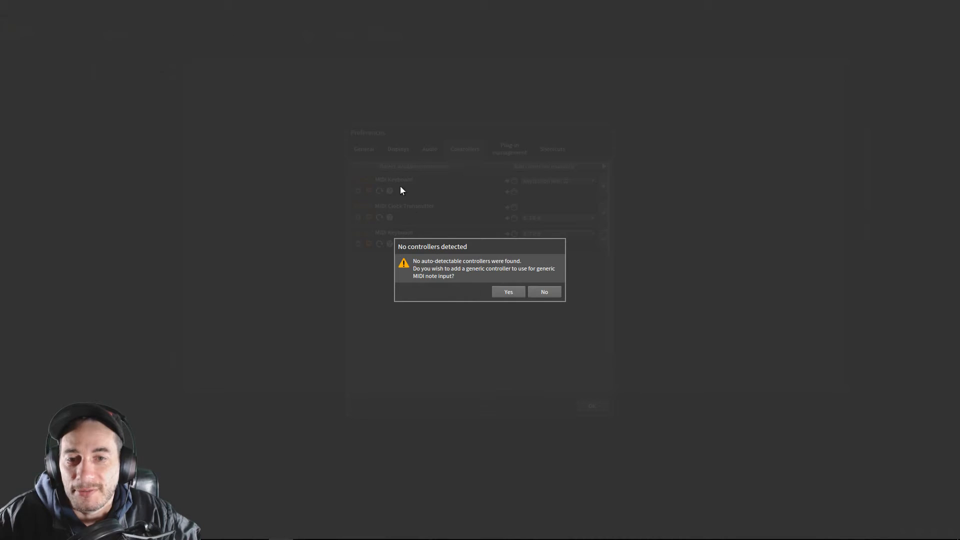
left_click(515, 292)
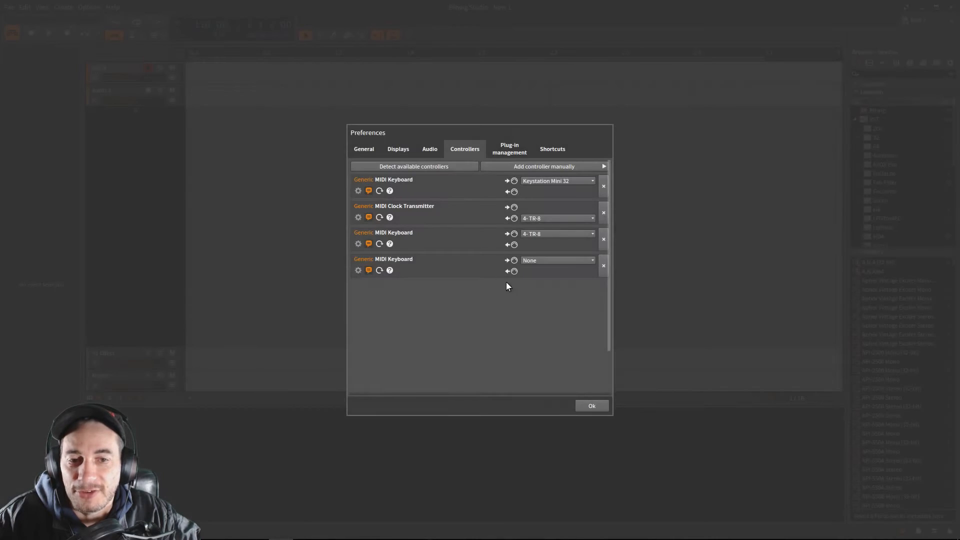
left_click(554, 261)
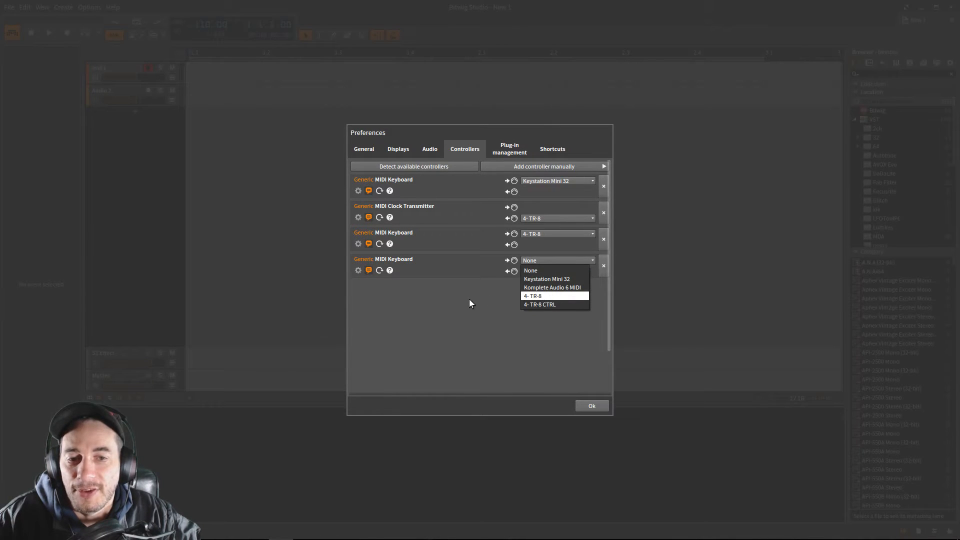
left_click(594, 267)
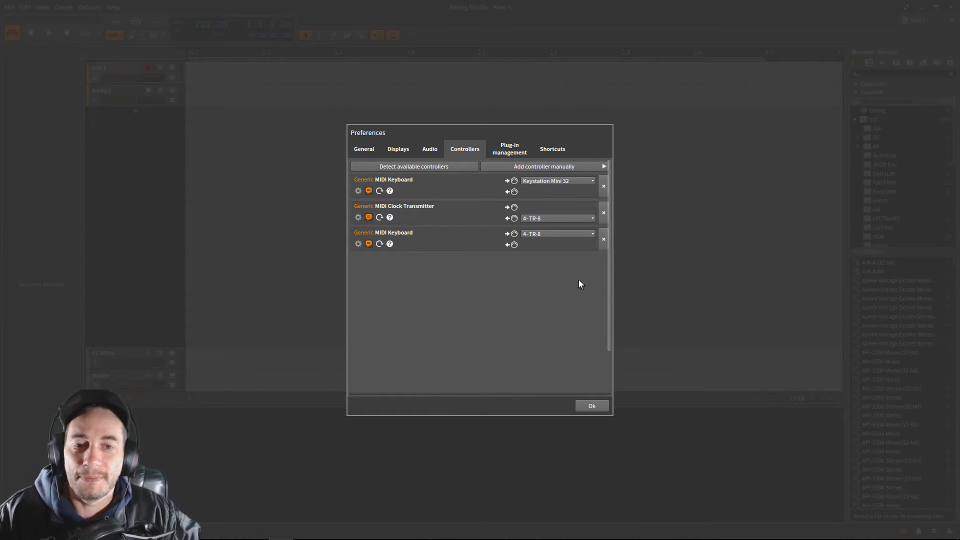
- Close the preferences, turn on the arranger loop and set the tempo to 174 BPM during playback, ending with playback stopped
left_click(590, 406)
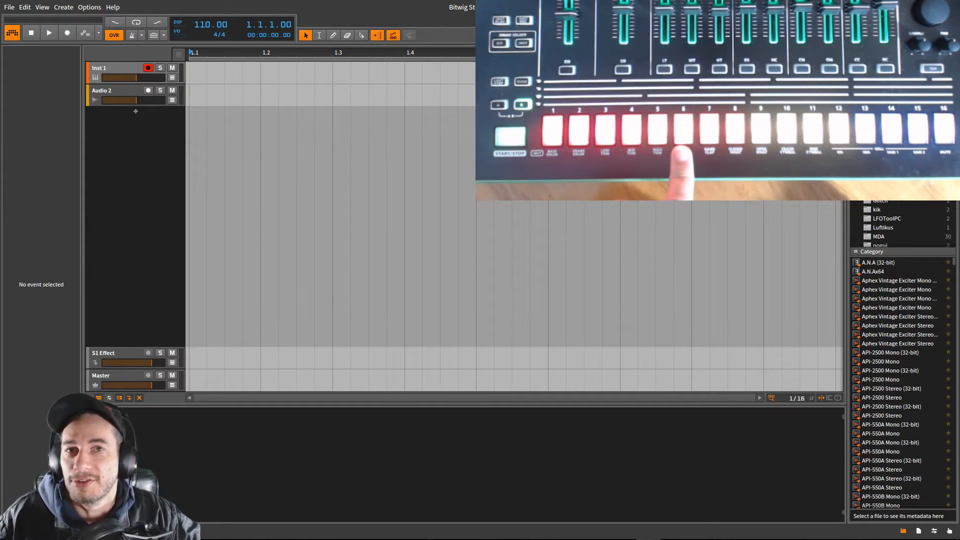
left_click(135, 23)
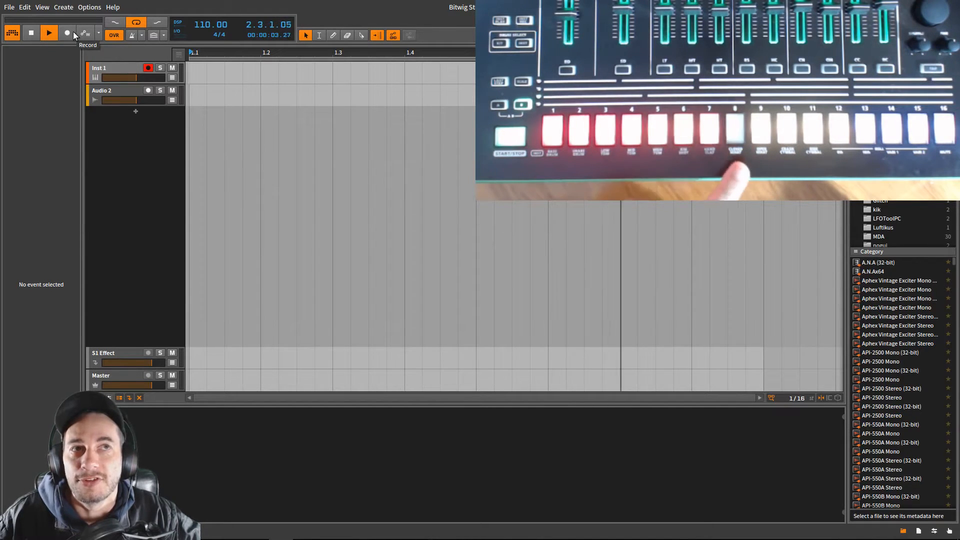
mouse_move(199, 24)
left_mouse_down()
mouse_move(199, 1)
mouse_move(199, 26)
left_mouse_up()
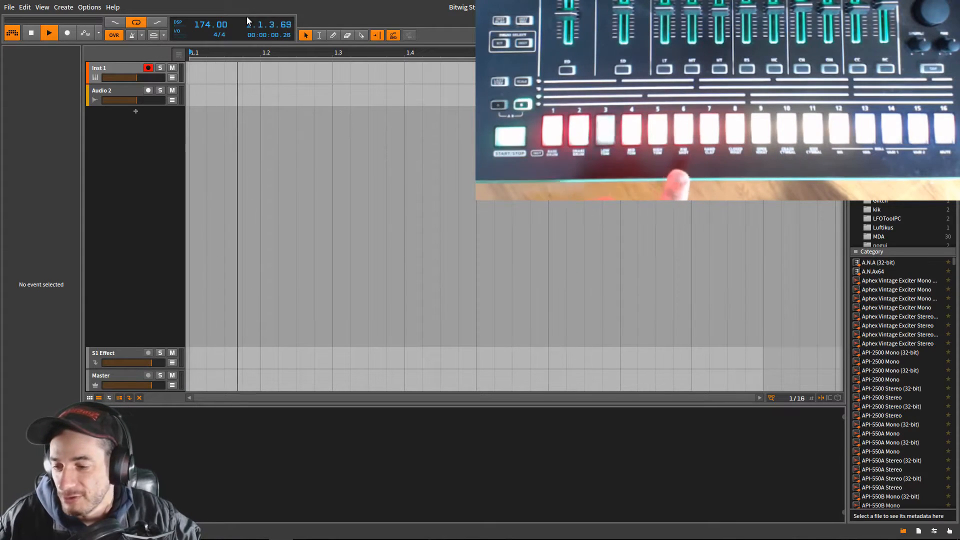
left_click(32, 34)
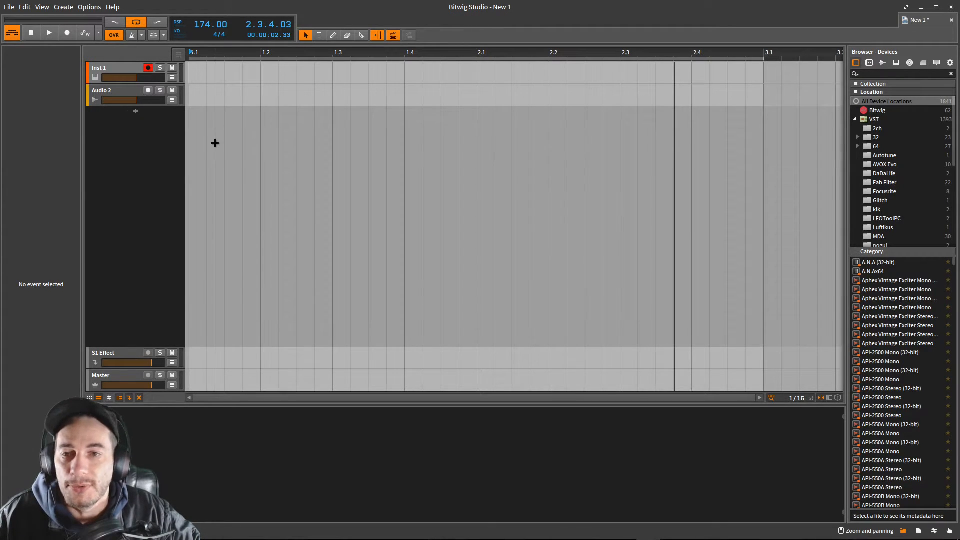
- Show the input and output routing of all arranger tracks and rename the Audio 2 track as Kick
left_click(108, 92)
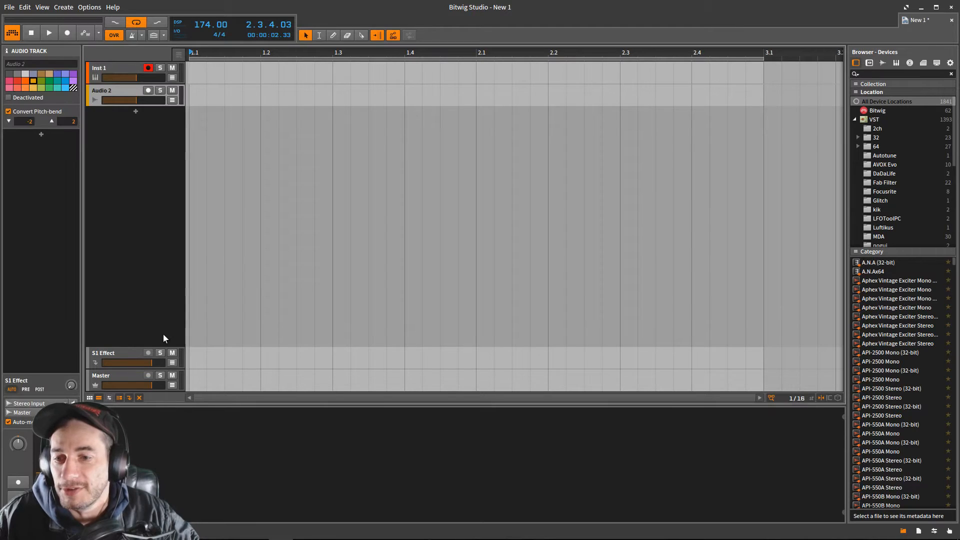
left_click(109, 398)
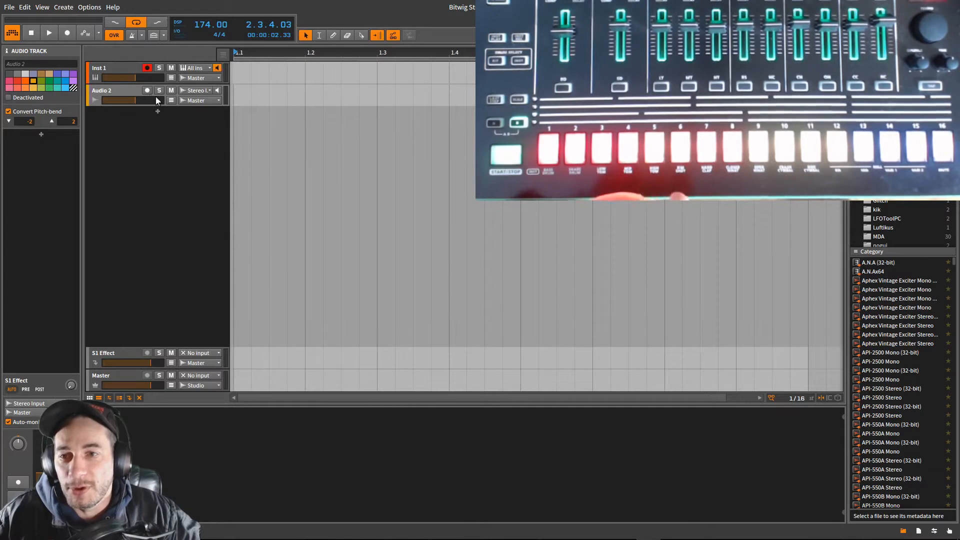
double_click(121, 91)
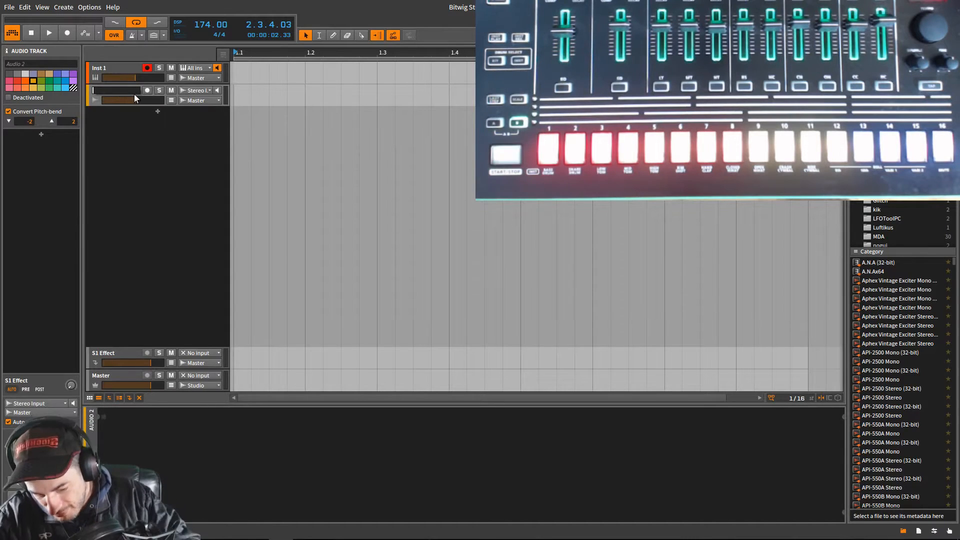
type("Ki")
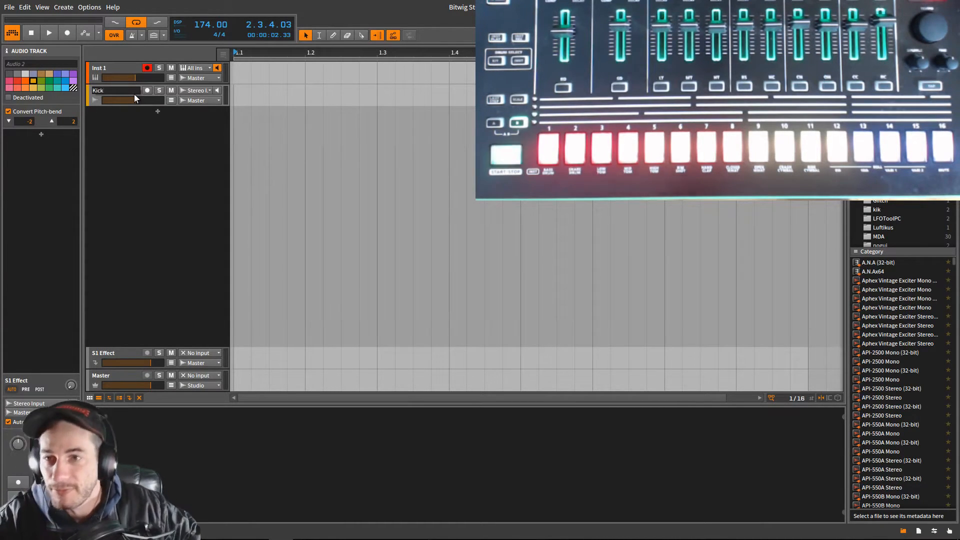
type("ck")
key("Return")
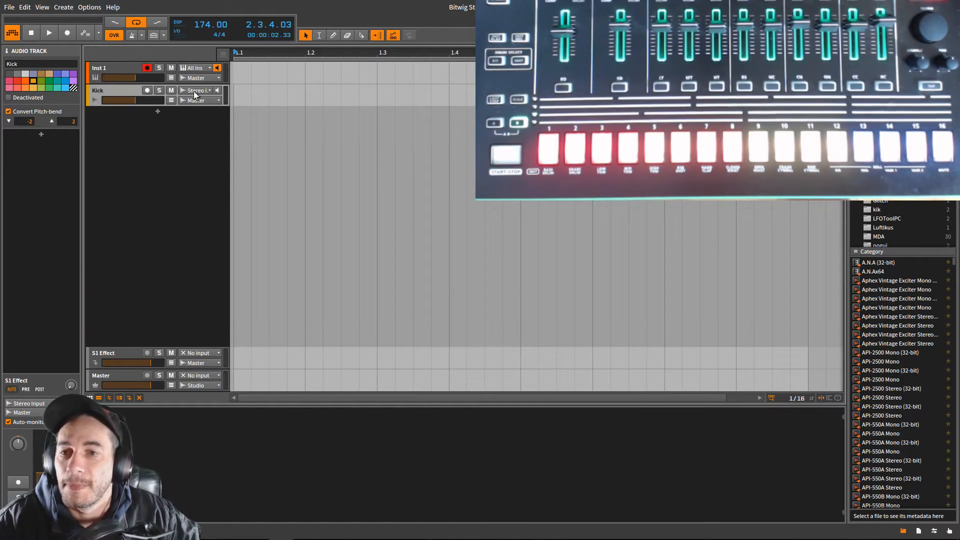
- Set the Kick track's audio input to Kik and turn on its input monitoring
left_click(193, 90)
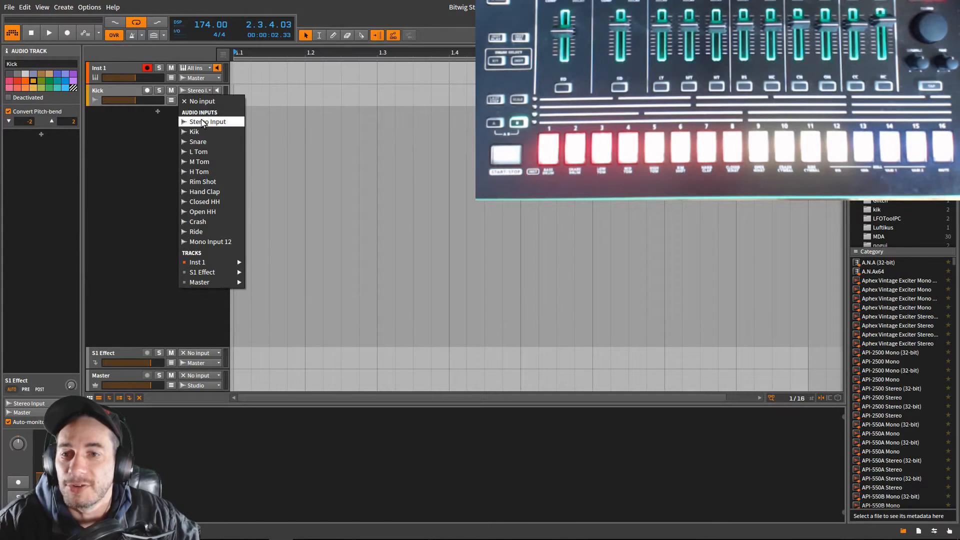
left_click(195, 132)
left_click(217, 90)
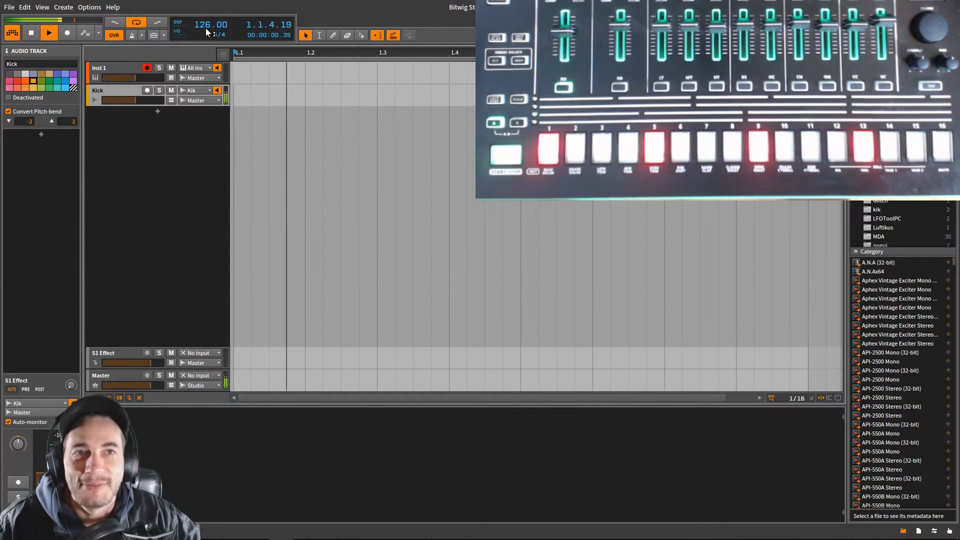
- Test stopping and restarting the synced playback and raise the Kick track's volume
left_click(52, 33)
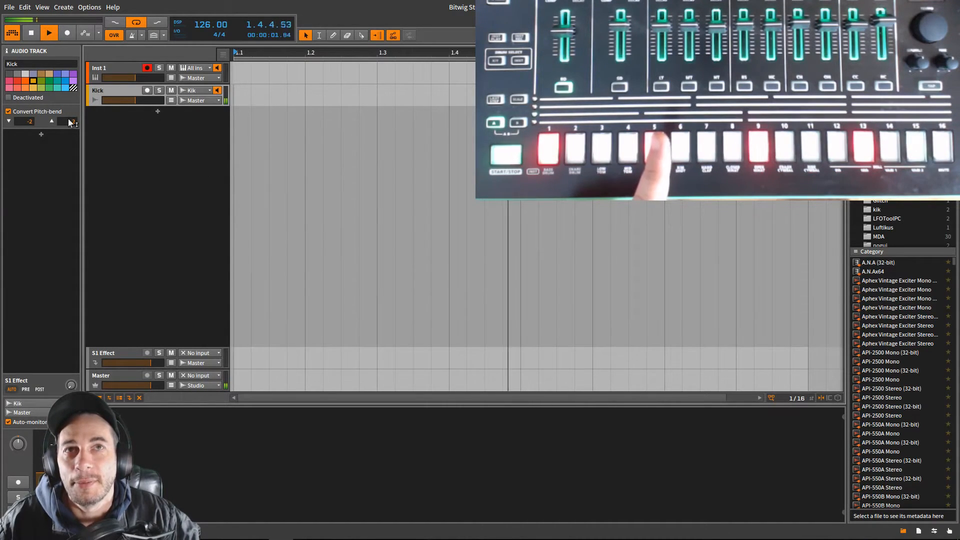
left_click(31, 36)
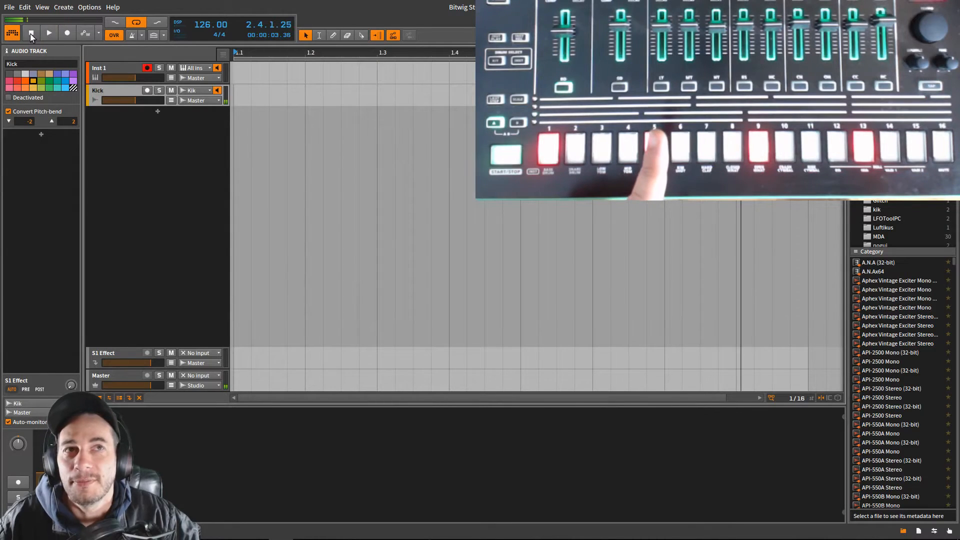
left_click(52, 33)
left_click(52, 34)
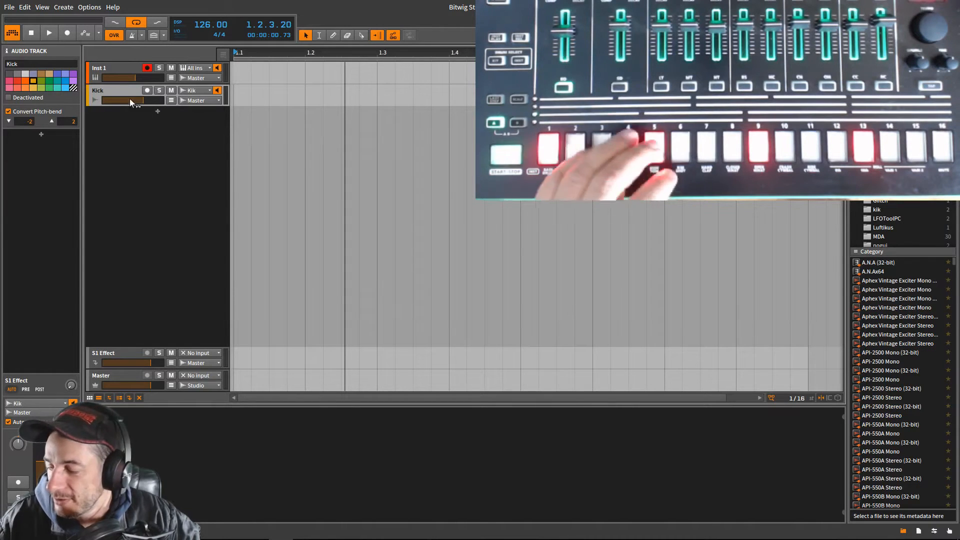
left_click(49, 33)
left_click_drag(143, 101, 143, 100)
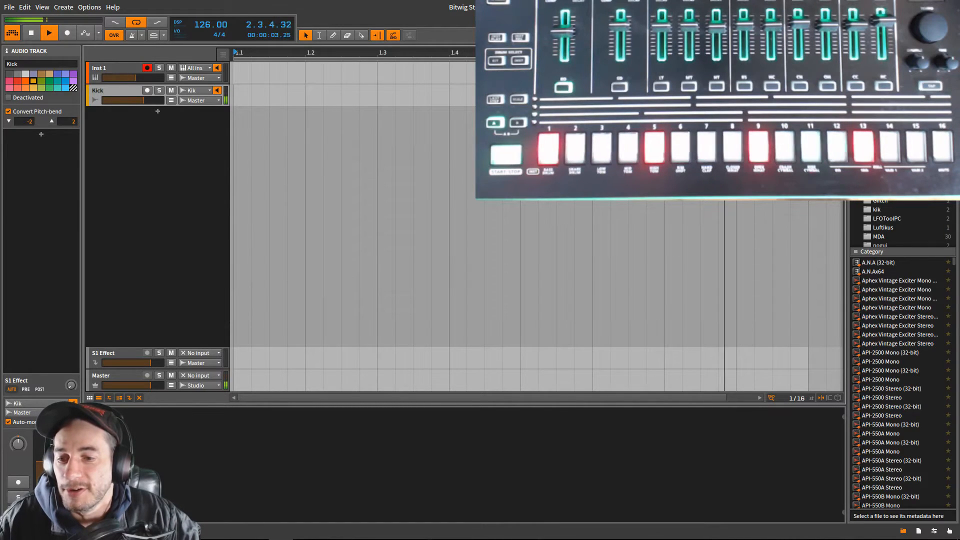
- Insert Bitwig's EQ-5 from the EQ / Filter category into the Kick track's device chain
double_click(223, 422)
left_click(273, 339)
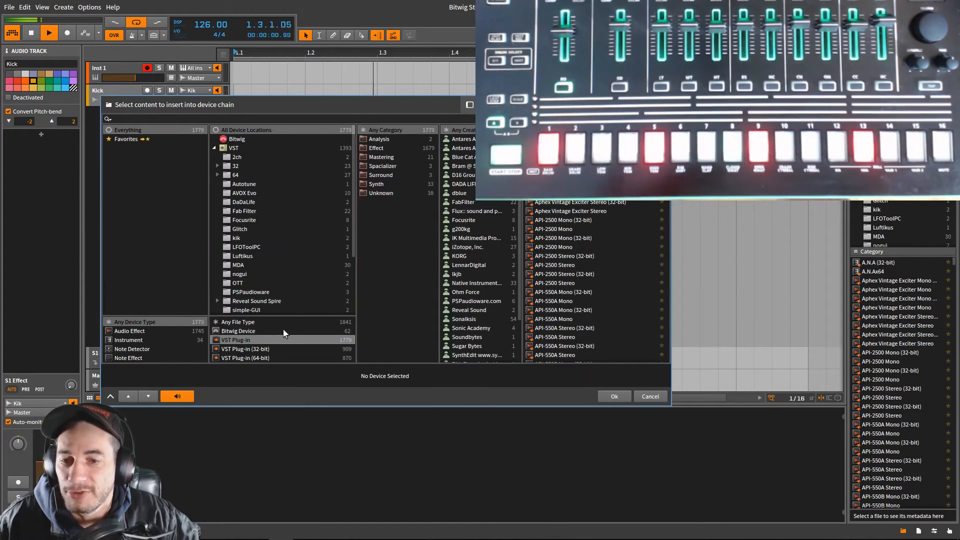
left_click(243, 332)
left_click(386, 202)
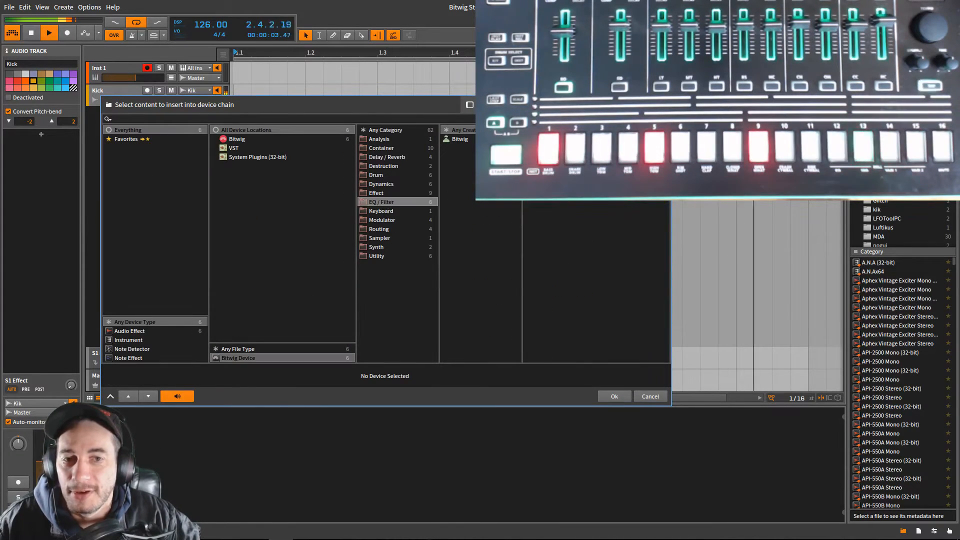
left_click(544, 139)
left_click(633, 397)
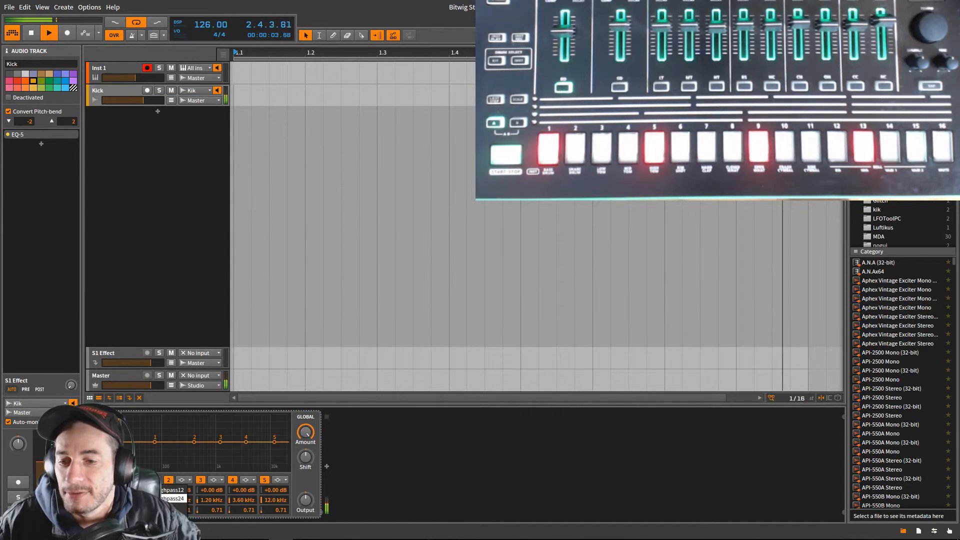
- Set the first EQ-5 band to a high-pass filter, sweep its frequency to a low cutoff, and stop playback
left_click(154, 480)
left_click(150, 492)
left_click_drag(149, 500, 149, 507)
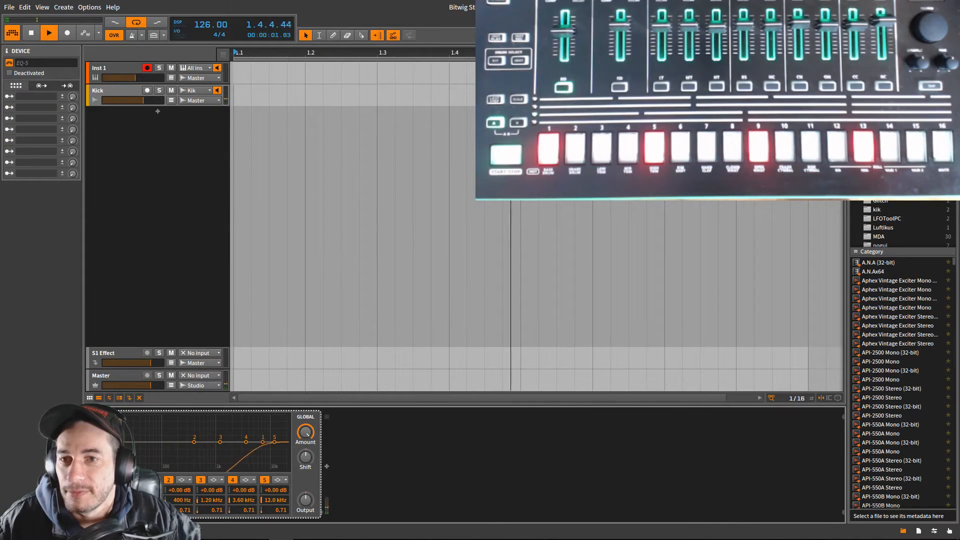
left_click(154, 480)
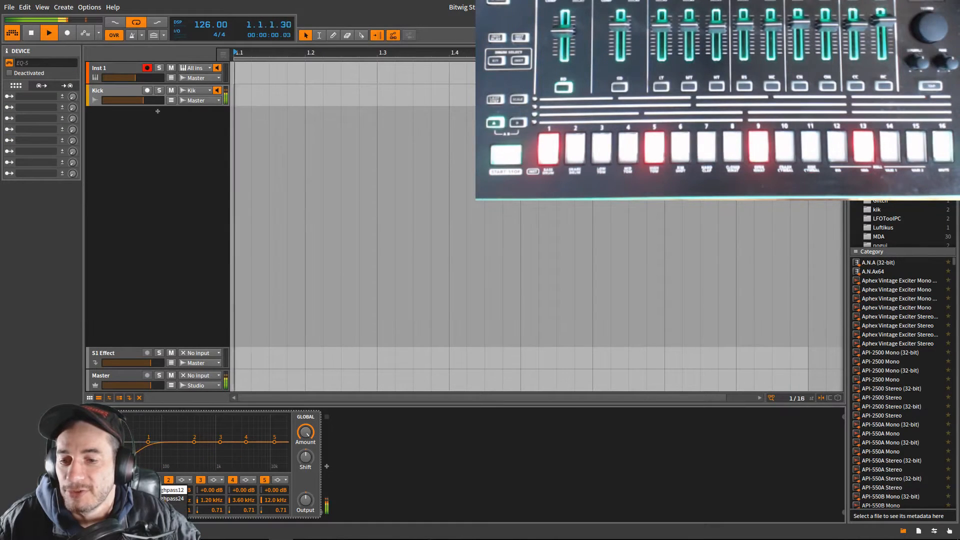
left_click(154, 498)
left_click_drag(149, 500, 149, 515)
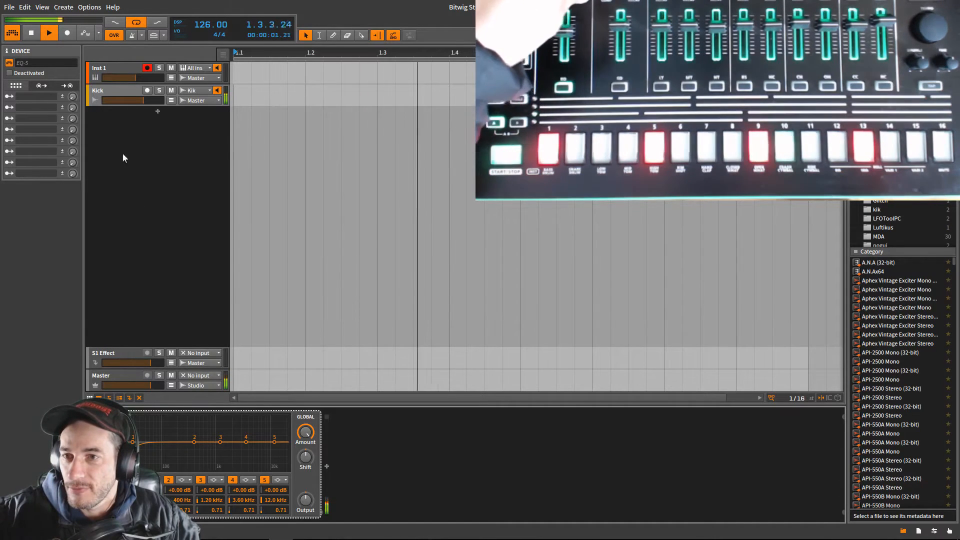
left_click(35, 35)
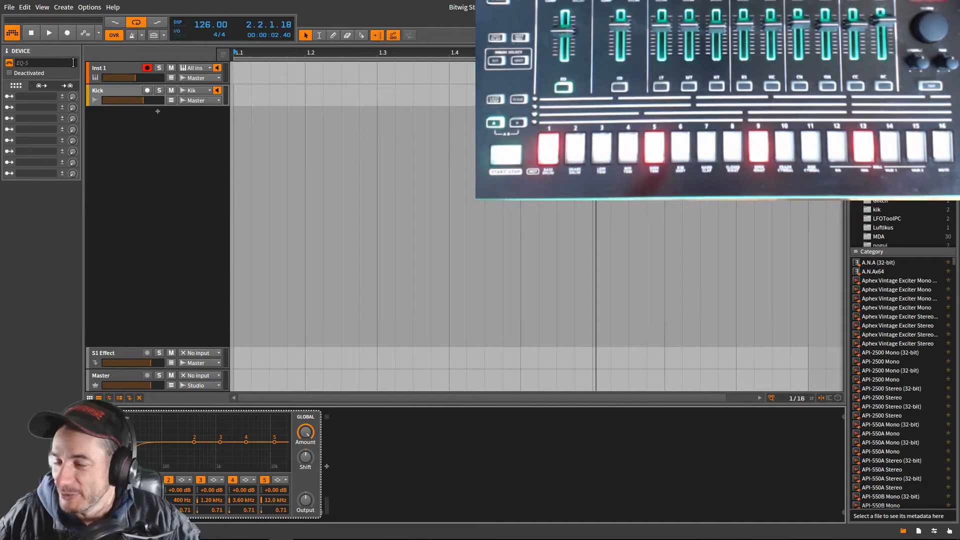
left_click(152, 121)
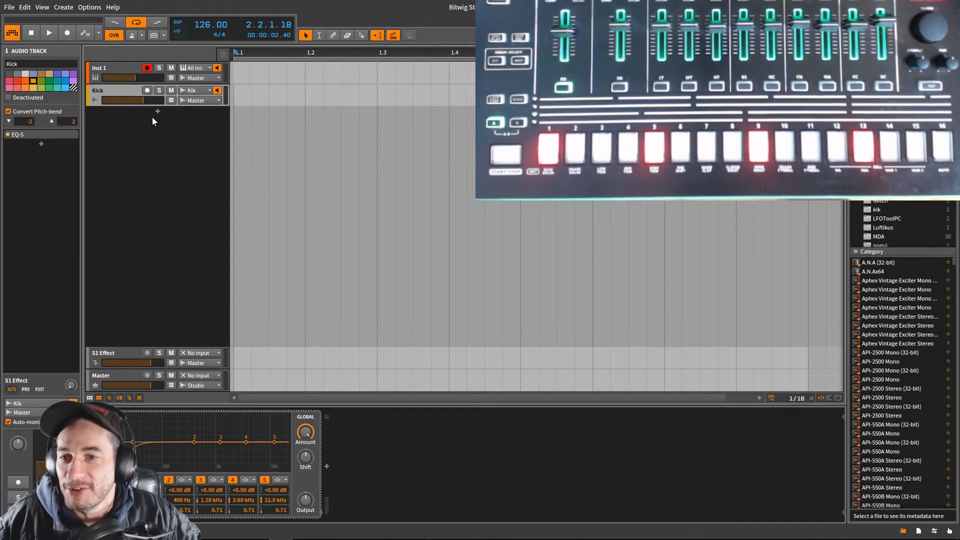
double_click(158, 114)
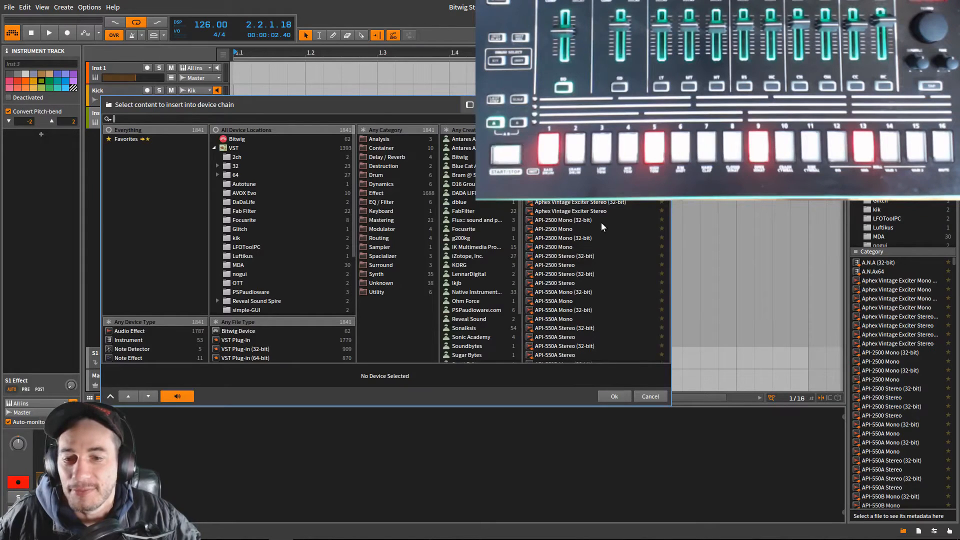
left_click(650, 397)
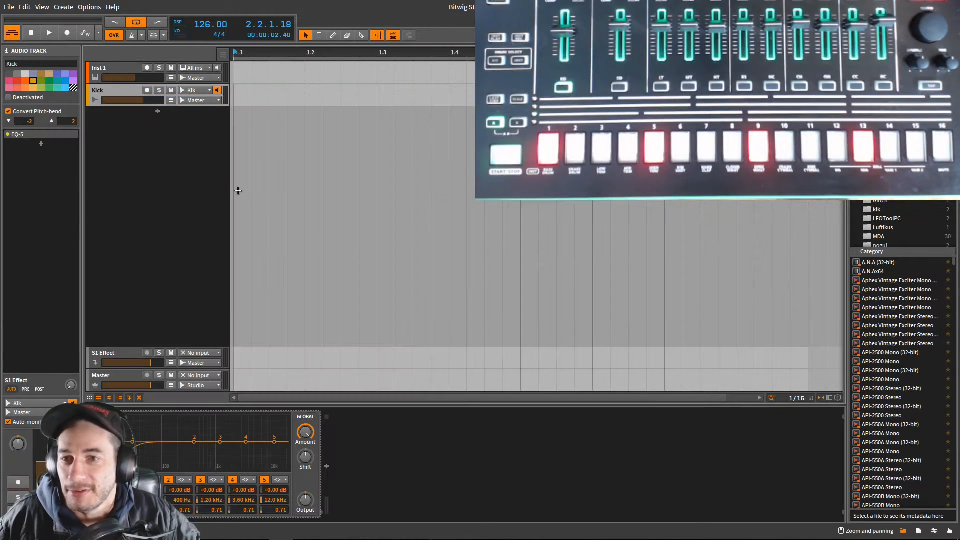
- Add a new audio track below the Kick track and raise its volume
right_click(172, 178)
left_click(184, 187)
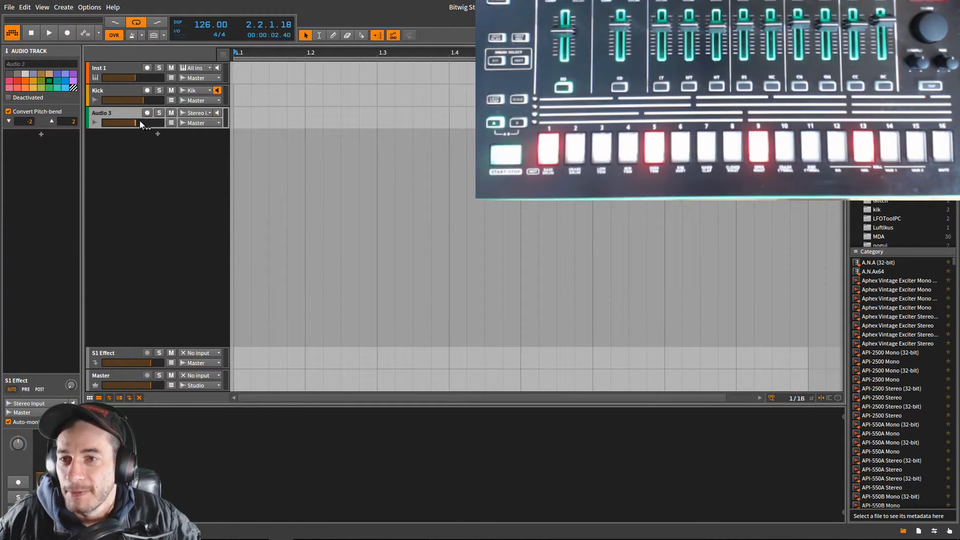
left_click_drag(139, 123, 147, 125)
- Set the new audio track's input to Snare with monitoring on, and name the track Snare
left_click(200, 113)
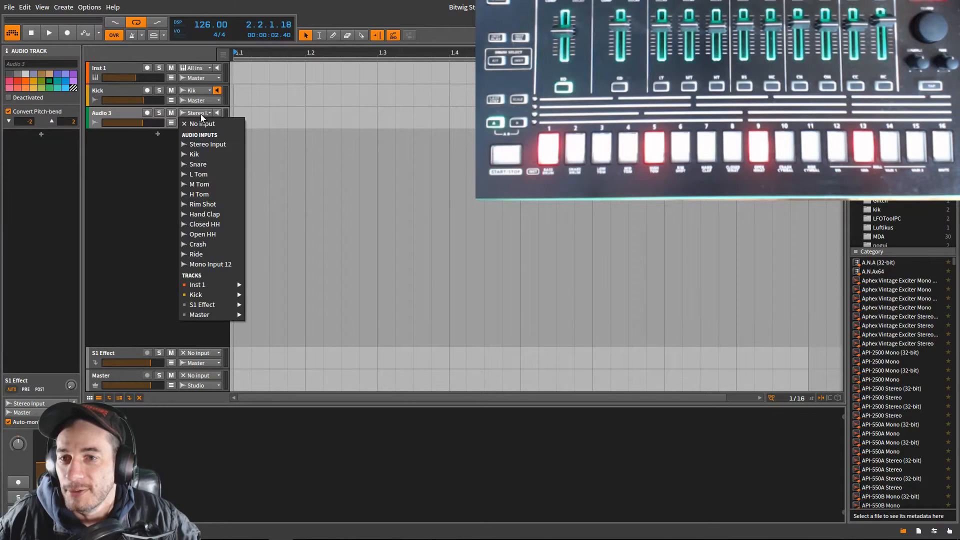
left_click(209, 161)
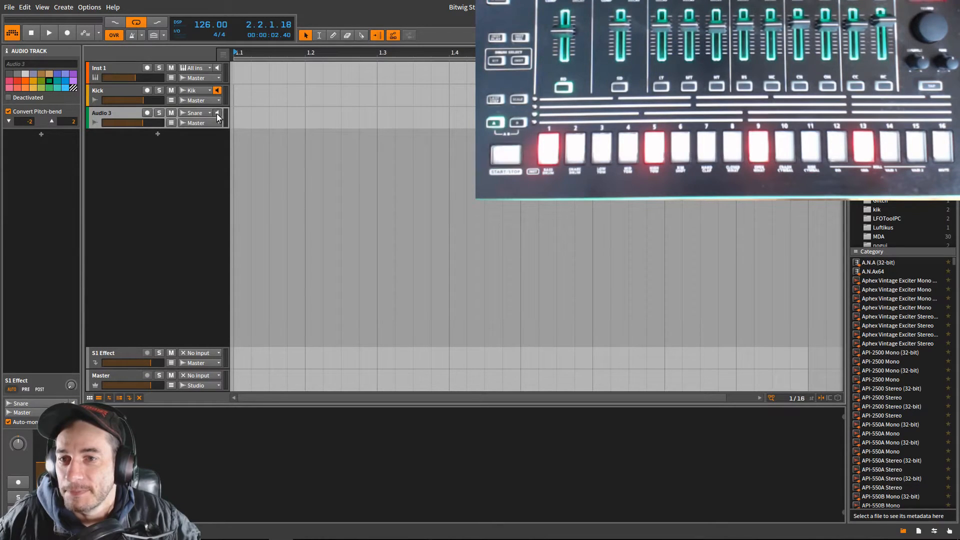
double_click(106, 112)
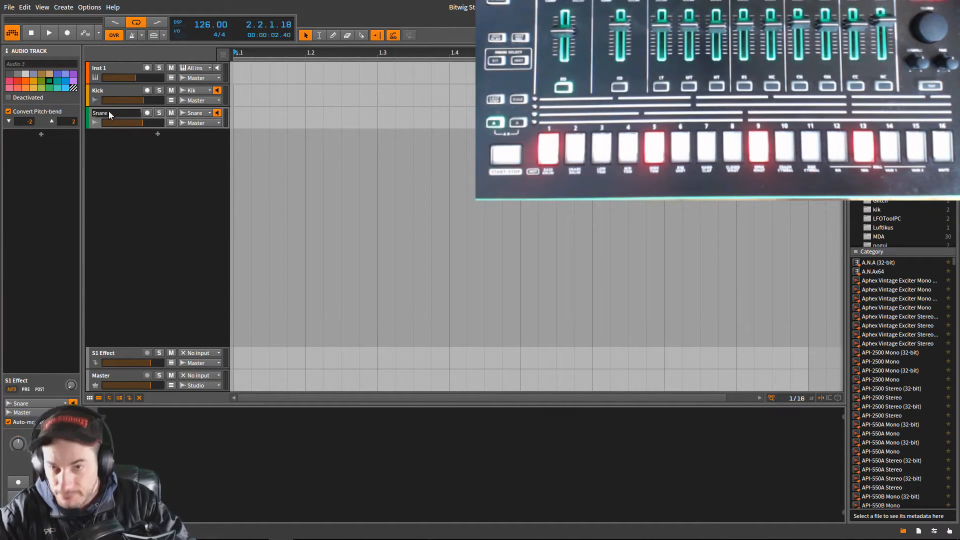
key("Return")
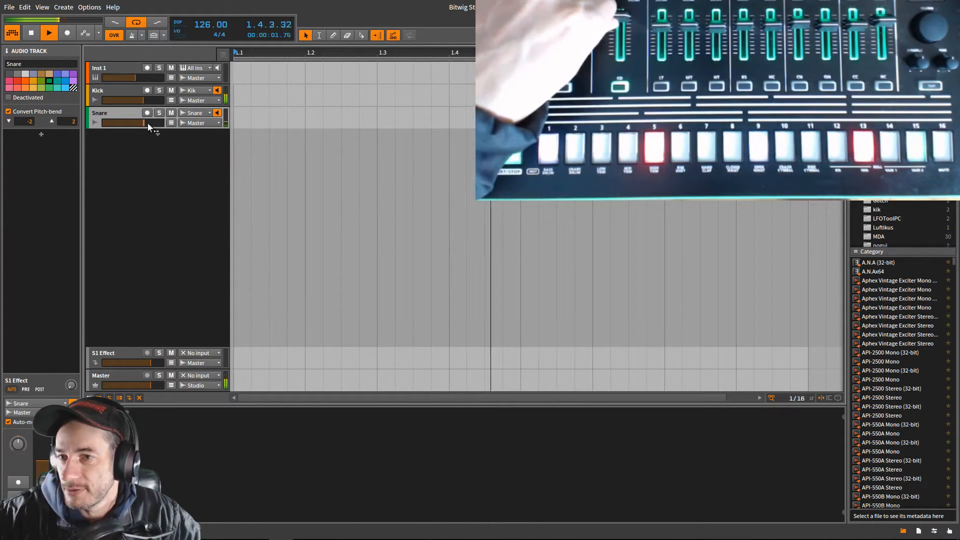
- Raise the Snare track's volume during playback, and record the armed Kick track across the two-bar loop
left_click_drag(148, 123, 149, 122)
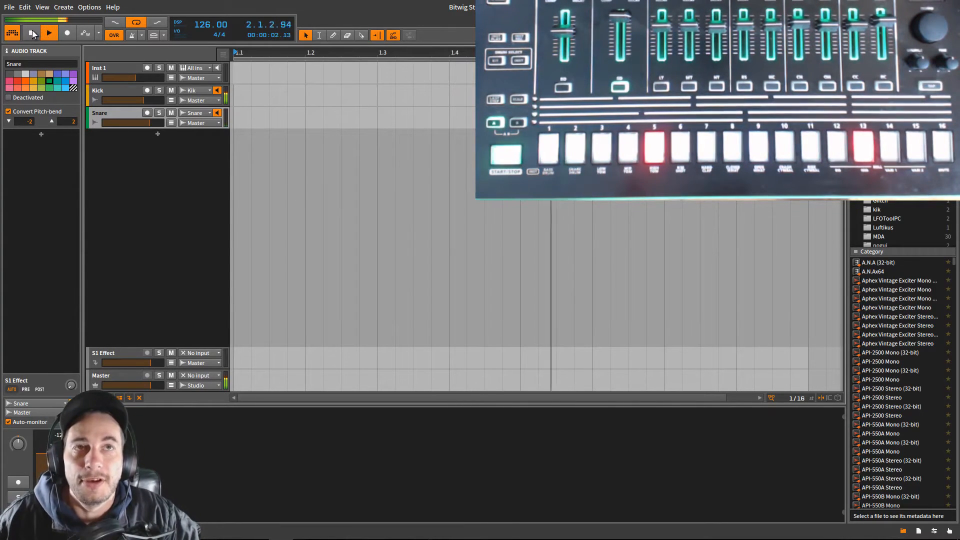
left_click(148, 90)
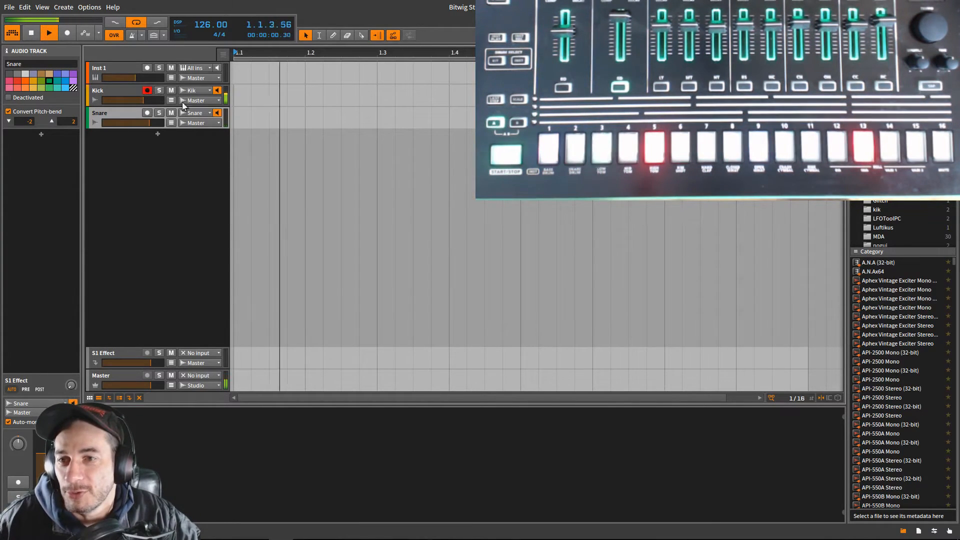
left_click(66, 33)
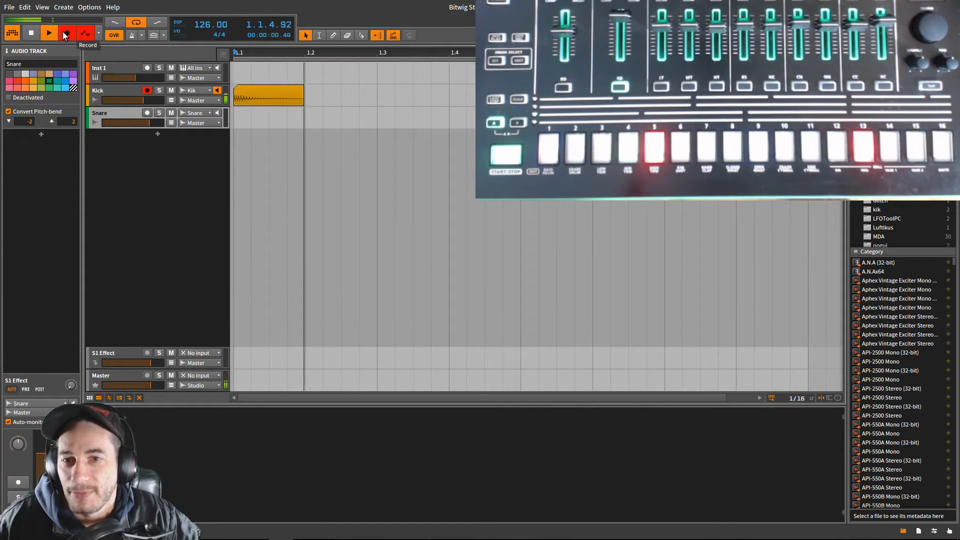
left_click(31, 32)
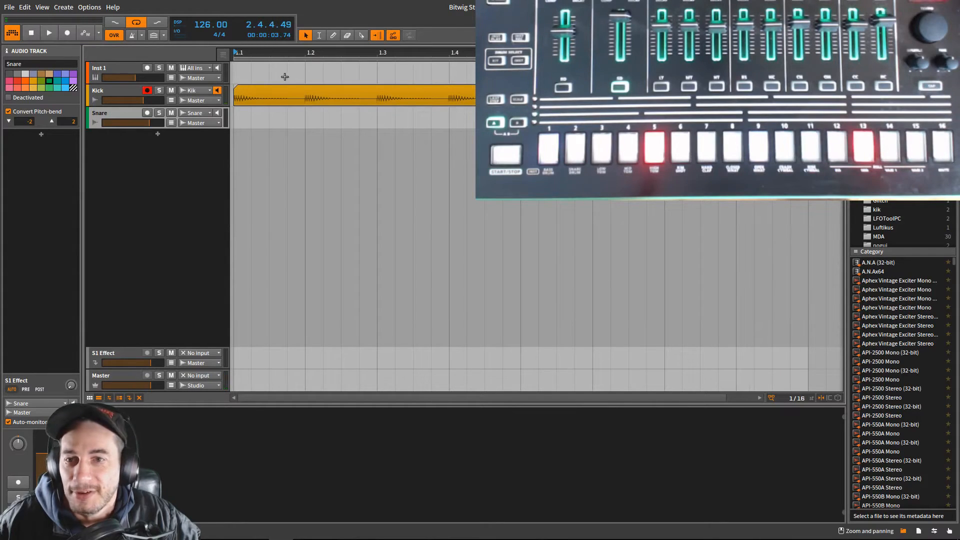
- Play back the recorded kick clip without Kick monitoring, turn on the Snare track's monitoring, and stop playback
left_click(269, 89)
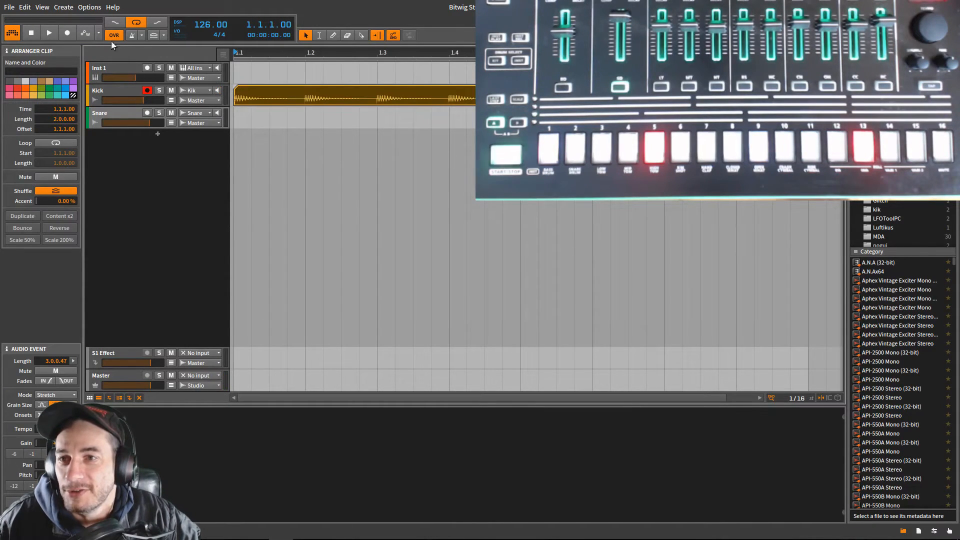
left_click(57, 32)
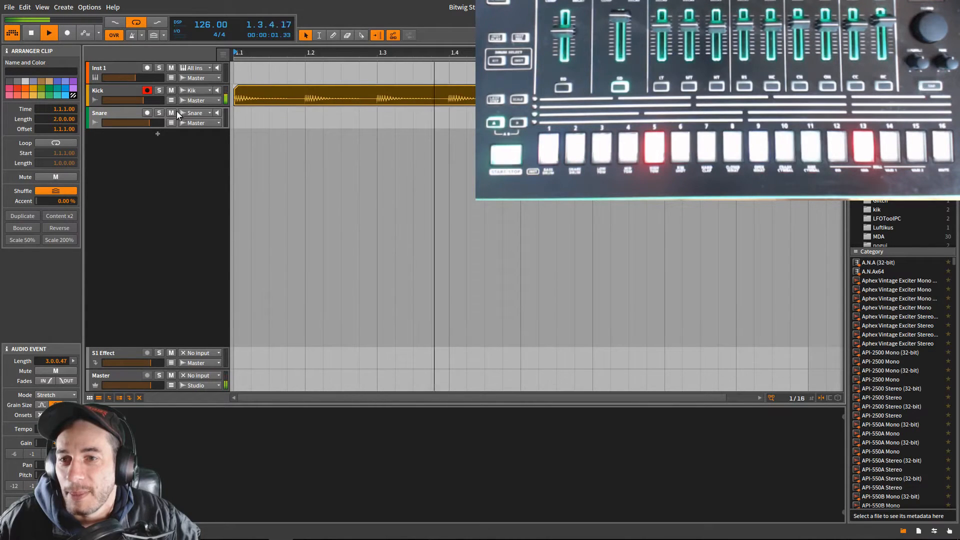
left_click(217, 113)
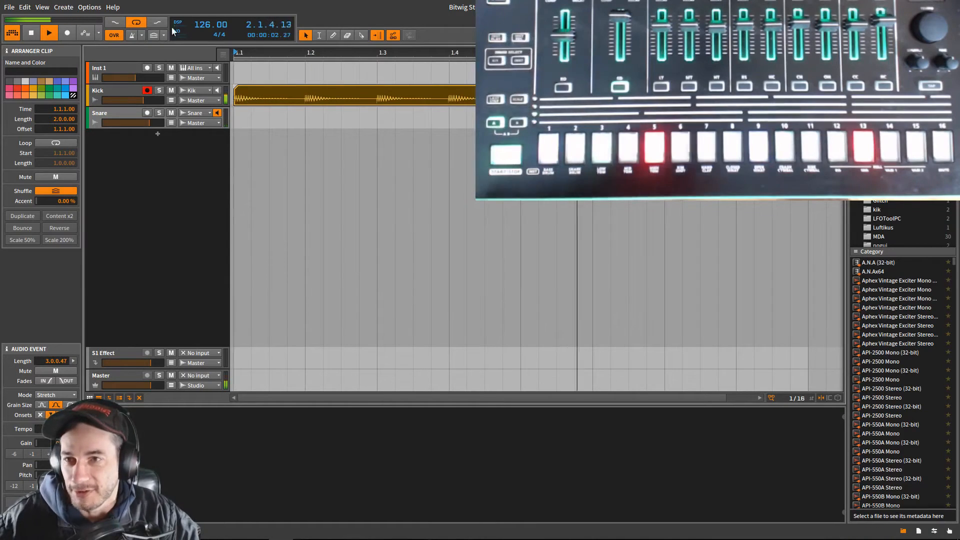
left_click(35, 32)
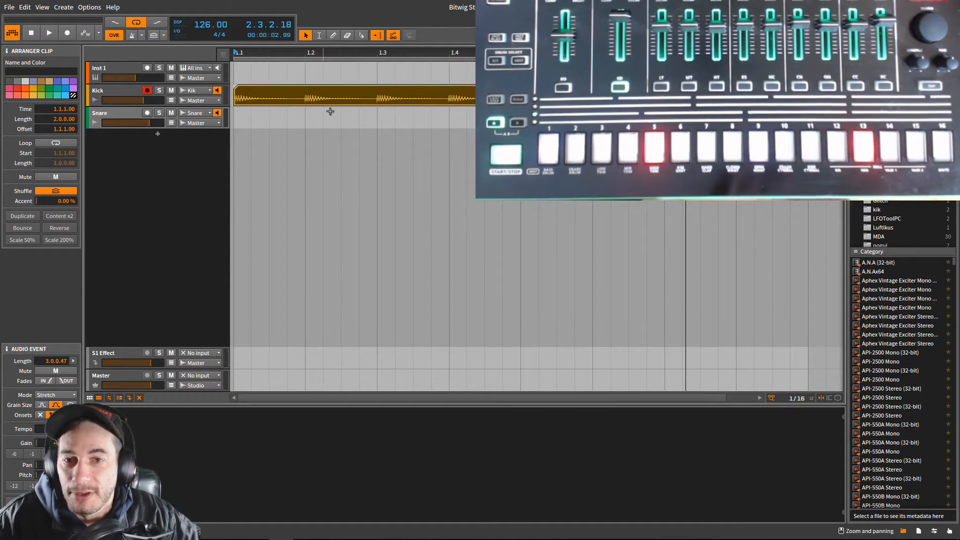
- Examine the recorded kick clip's waveform against the beat grid around beat 1.3
scroll(330, 111, "up", 5)
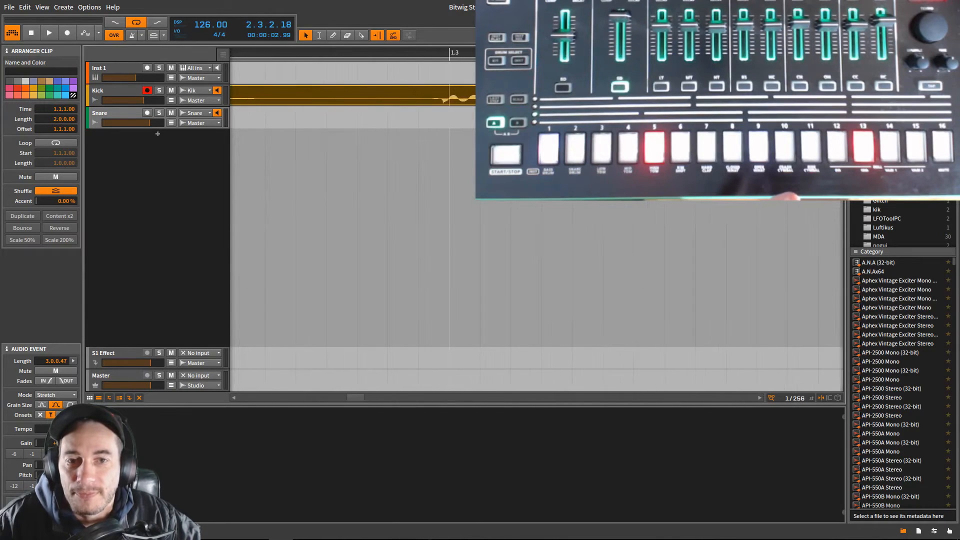
scroll(330, 111, "down", 5)
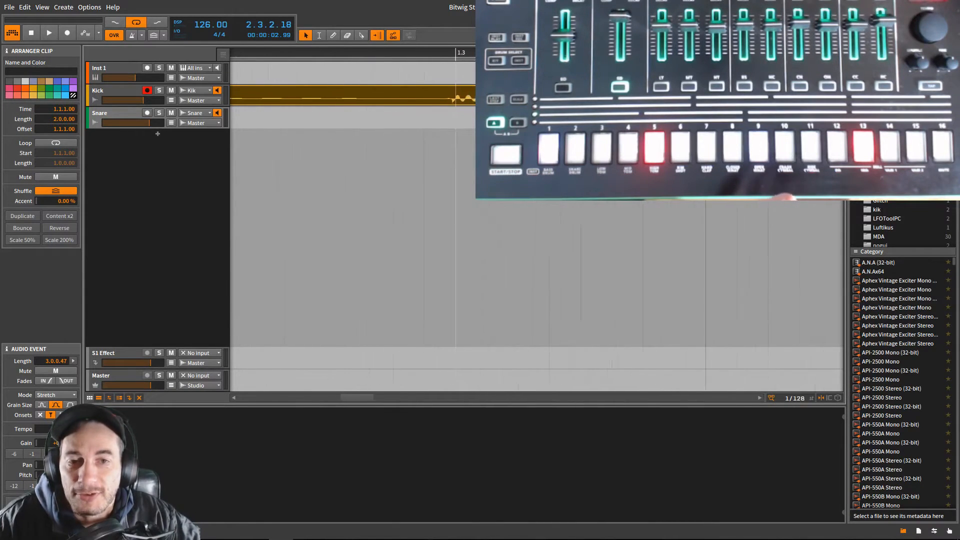
scroll(380, 95, "up", 5)
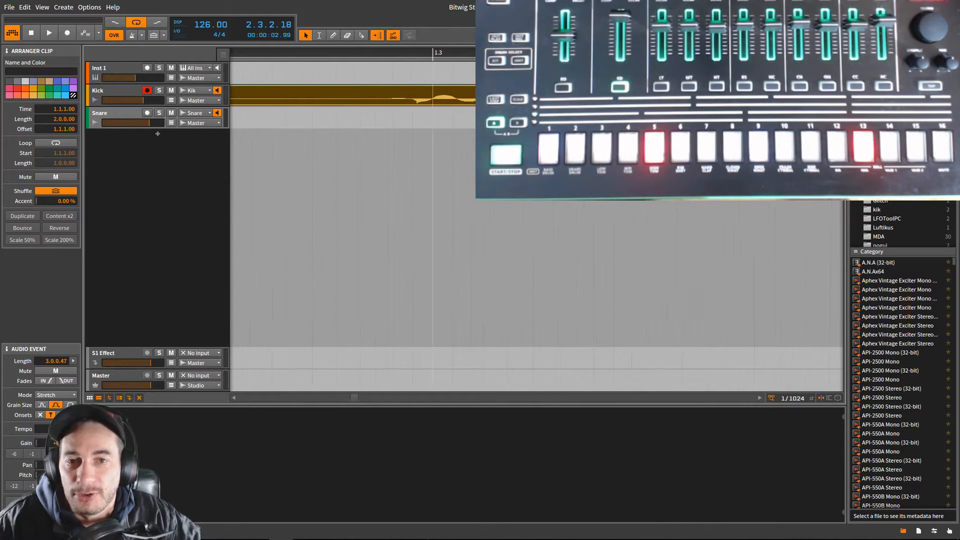
scroll(355, 94, "down", 6)
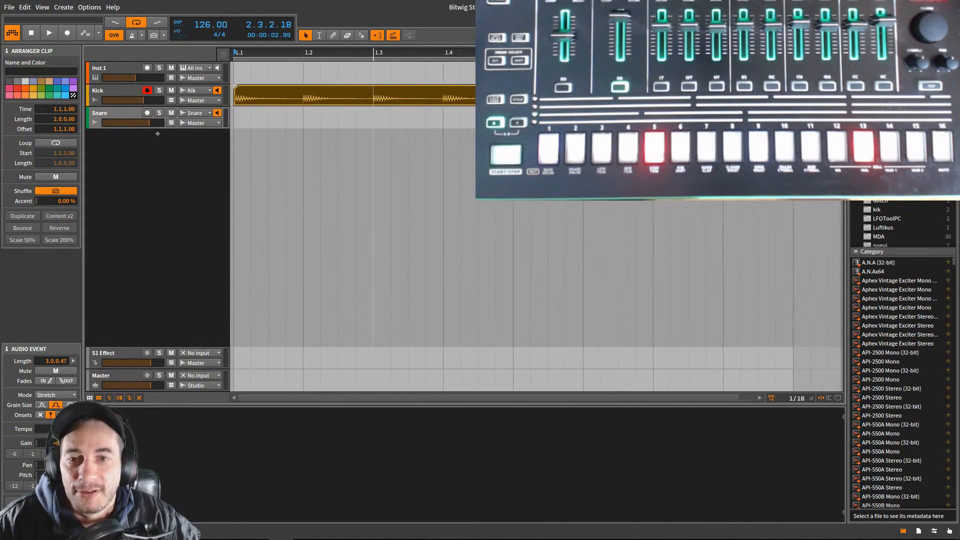
left_click(247, 98)
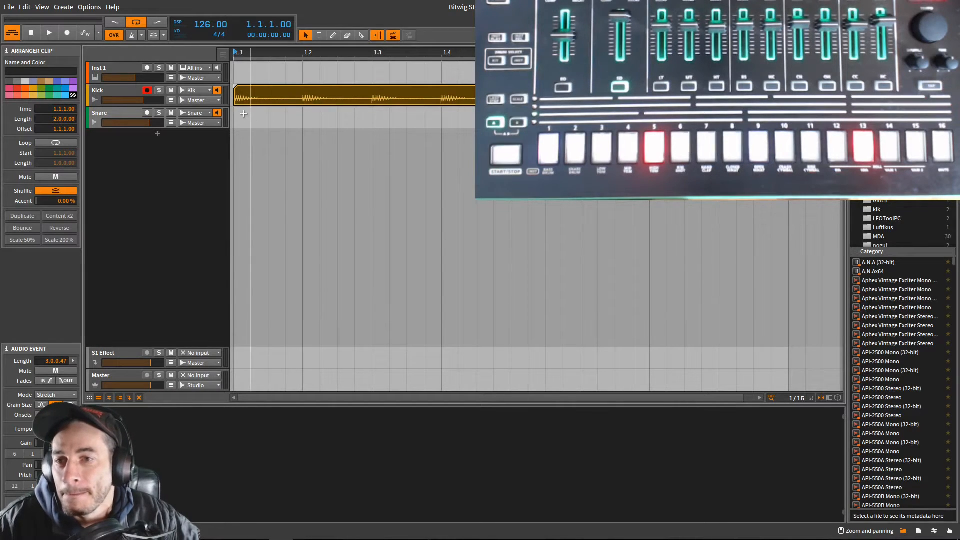
- Mute the Kick and Snare tracks, and add a new instrument track below the Snare track
left_click(171, 114)
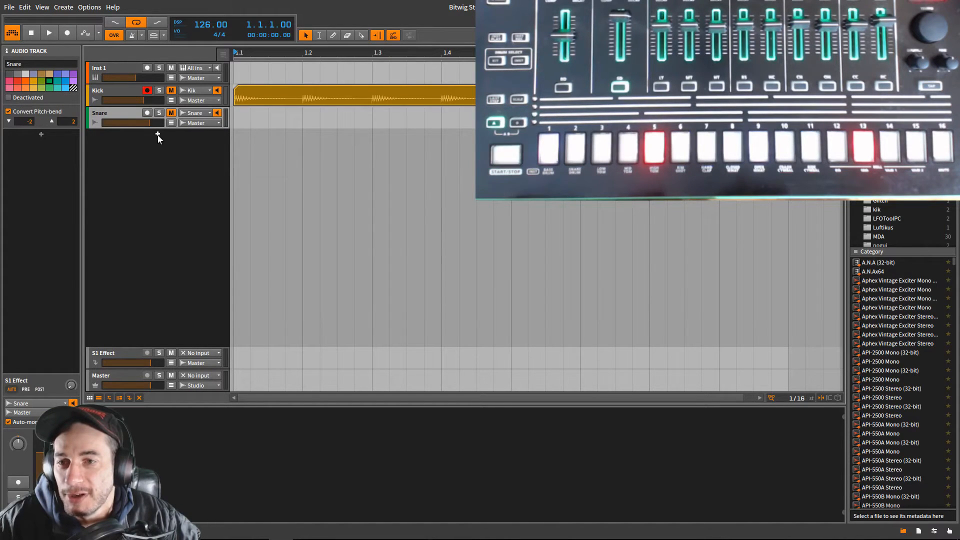
right_click(155, 151)
left_click(172, 159)
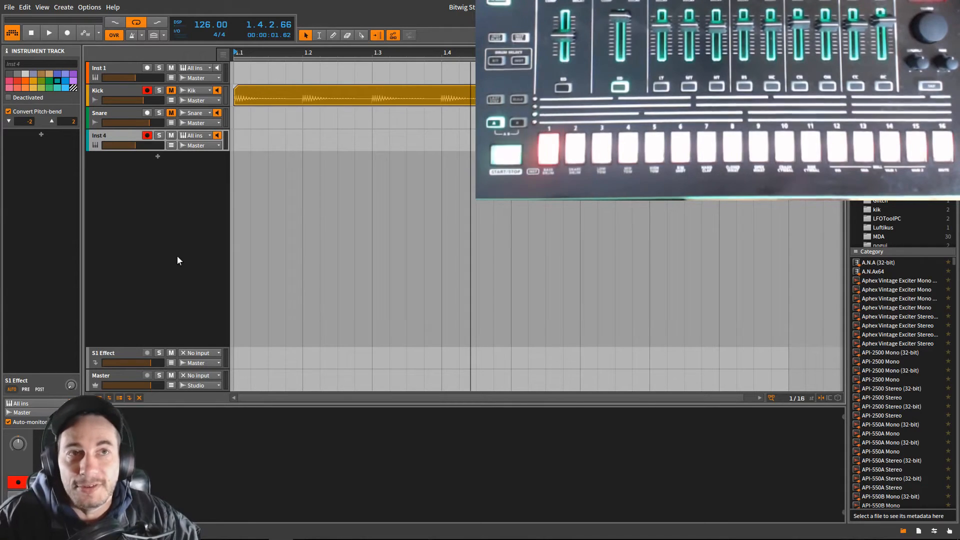
- Create a two-bar note clip at bar 1 on the new instrument track and show it in the note editor
double_click(238, 142)
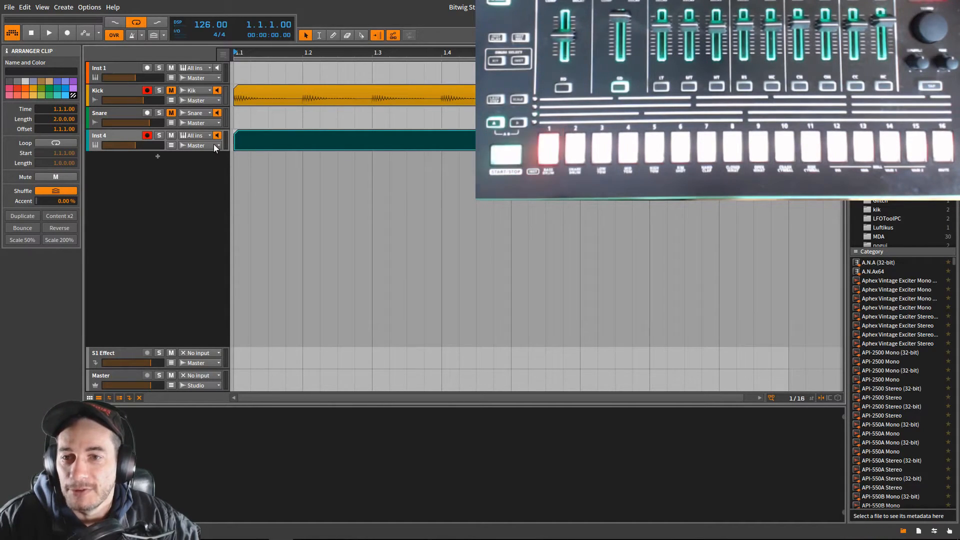
double_click(285, 141)
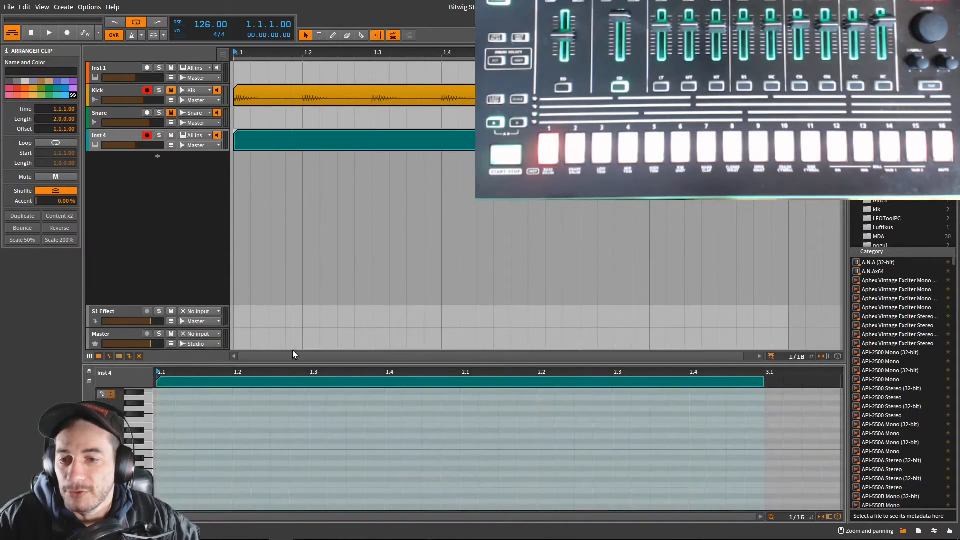
scroll(177, 442, "up", 1)
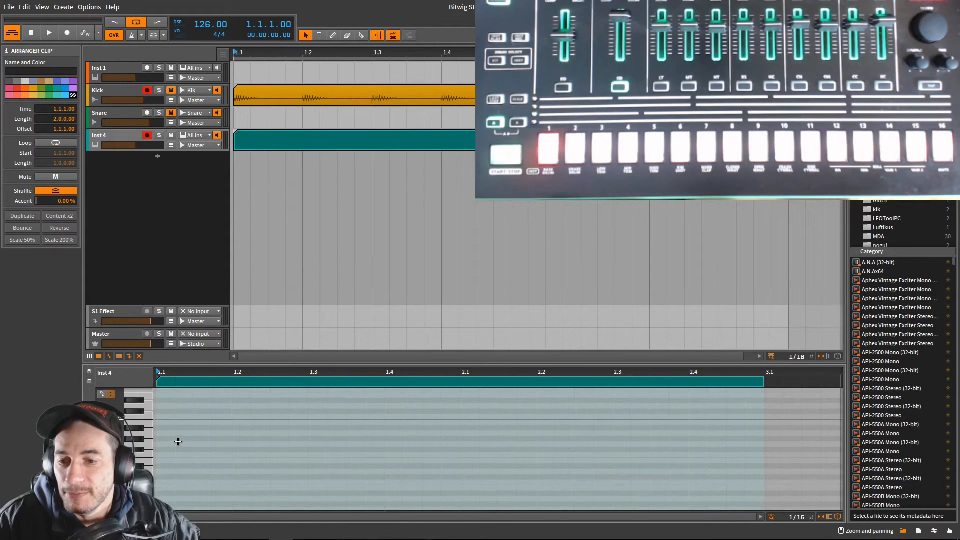
- Enter a C1 note on every beat of the two-bar clip, from 1.1 to 2.4, each three sixteenths long
double_click(162, 483)
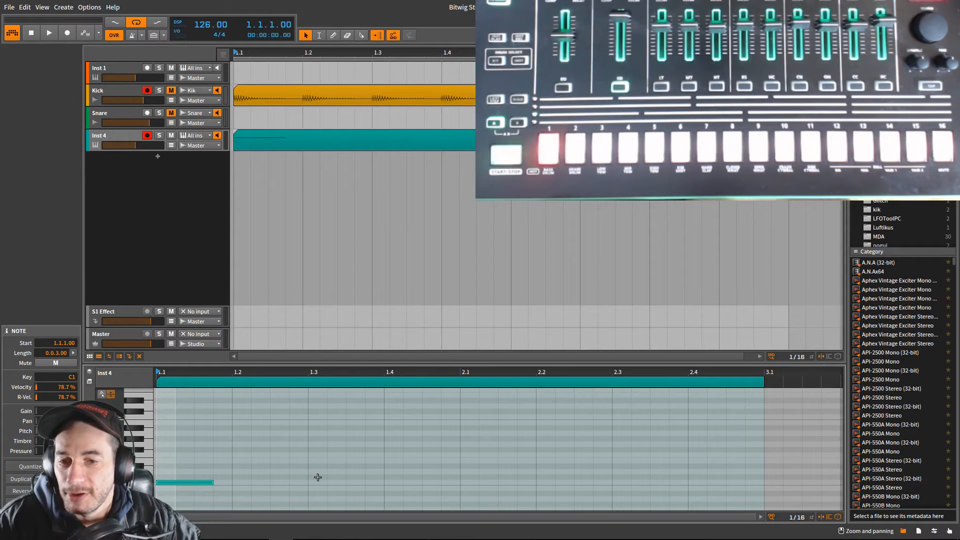
key("space")
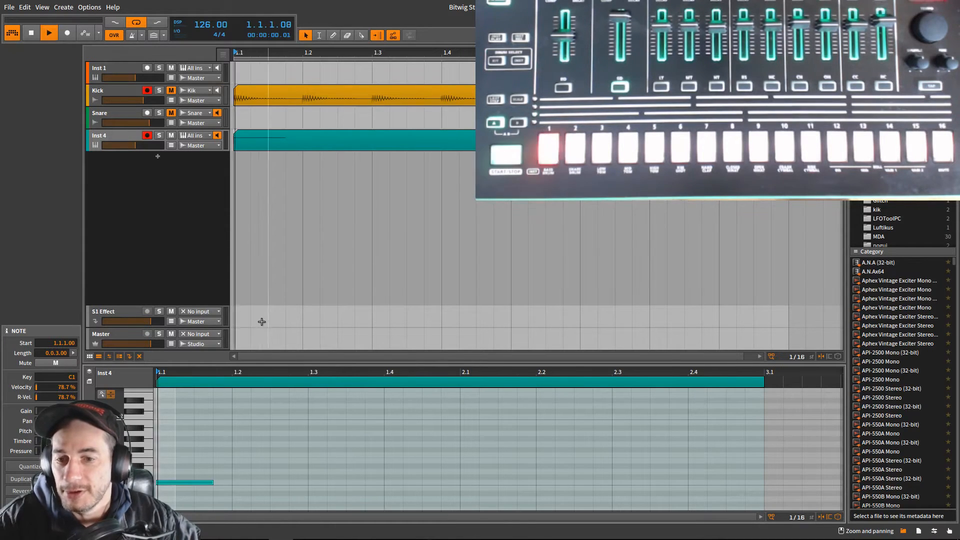
double_click(254, 483)
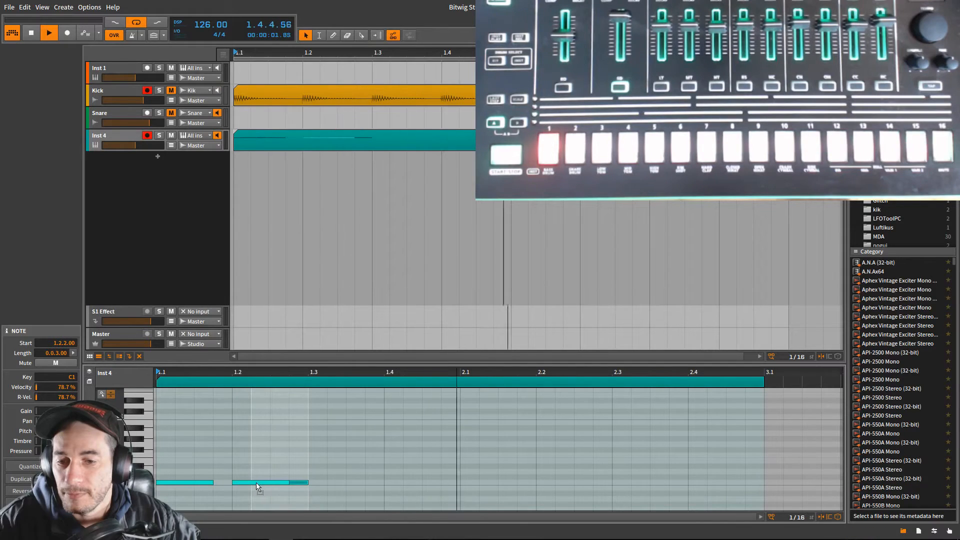
left_click_drag(269, 482, 250, 482)
double_click(320, 483)
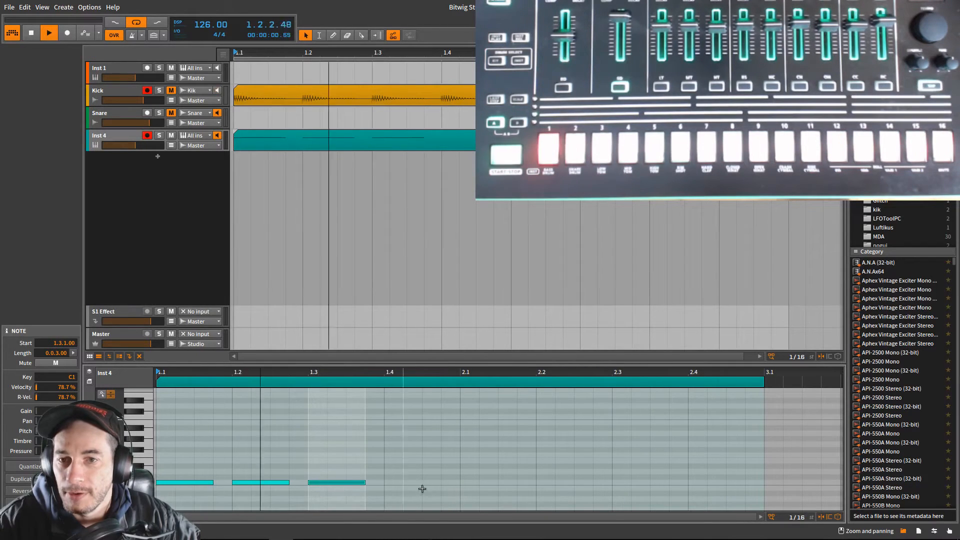
double_click(397, 482)
double_click(475, 483)
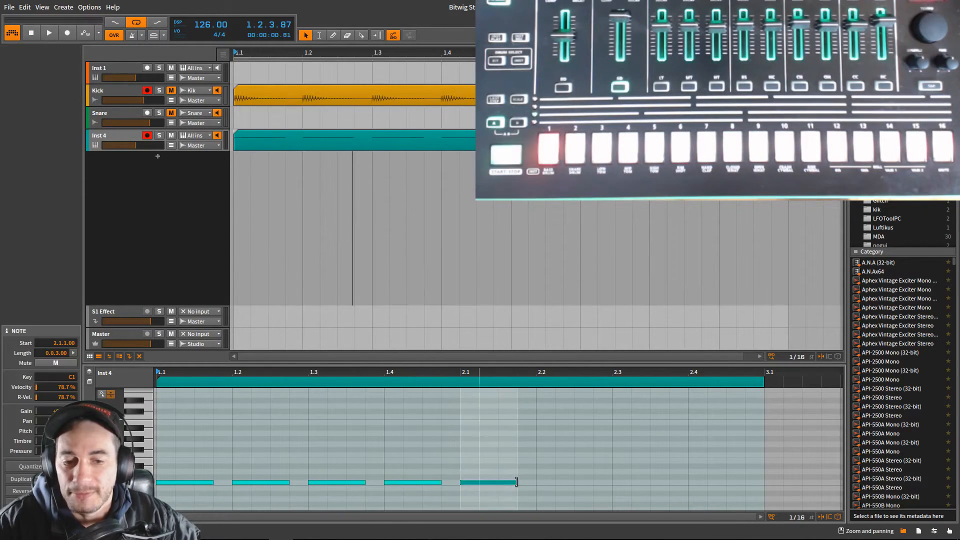
double_click(546, 483)
left_click(631, 482)
double_click(631, 482)
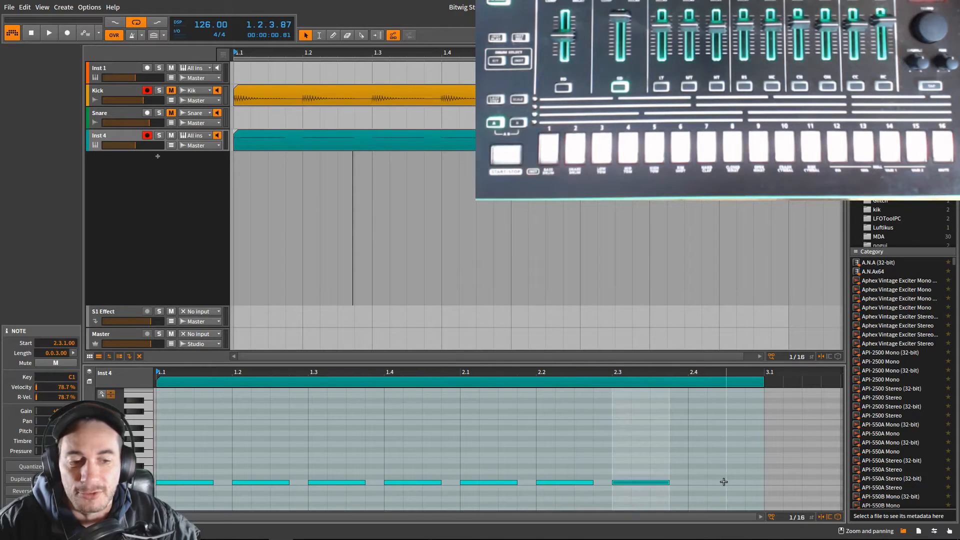
double_click(715, 483)
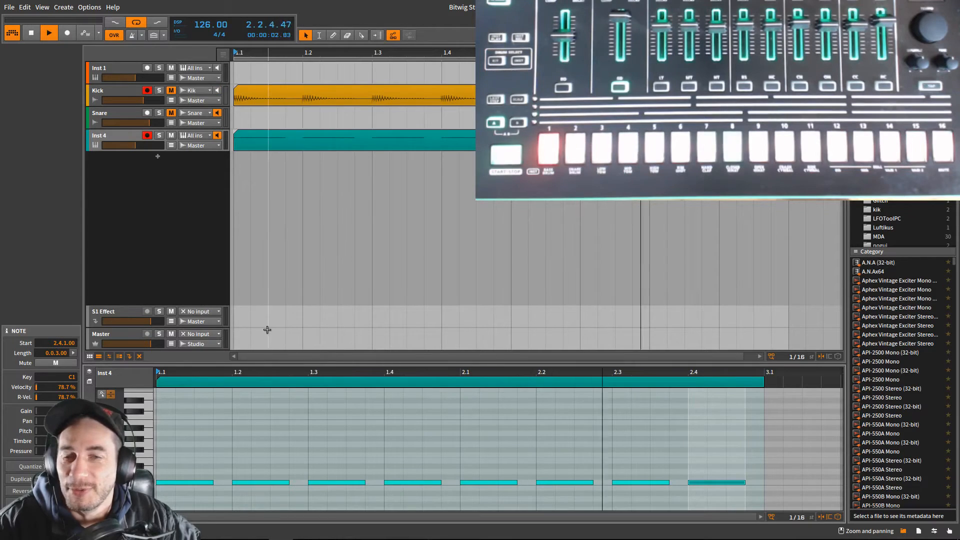
- Raise the Inst 4 track's volume and set its note input to Touch Keyboard
left_click_drag(132, 146, 138, 146)
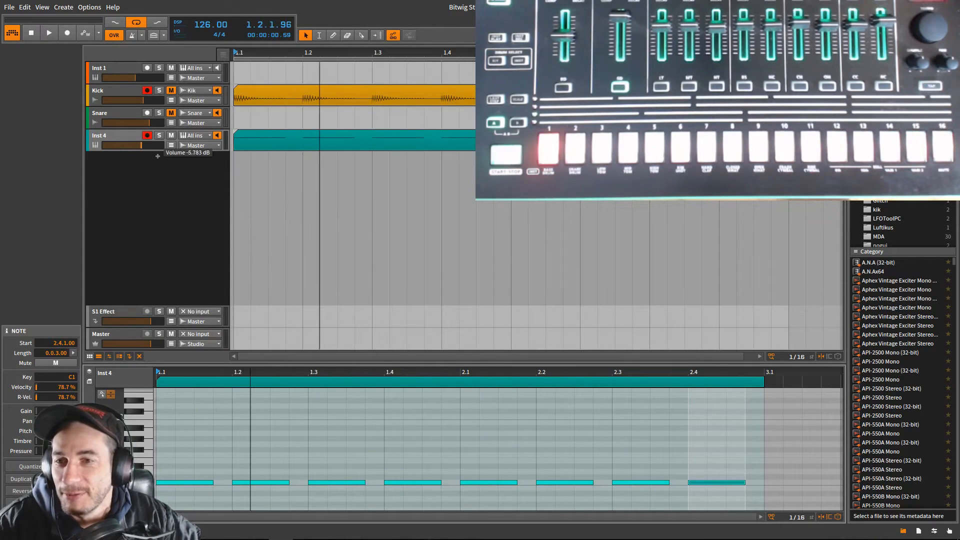
left_click(115, 135)
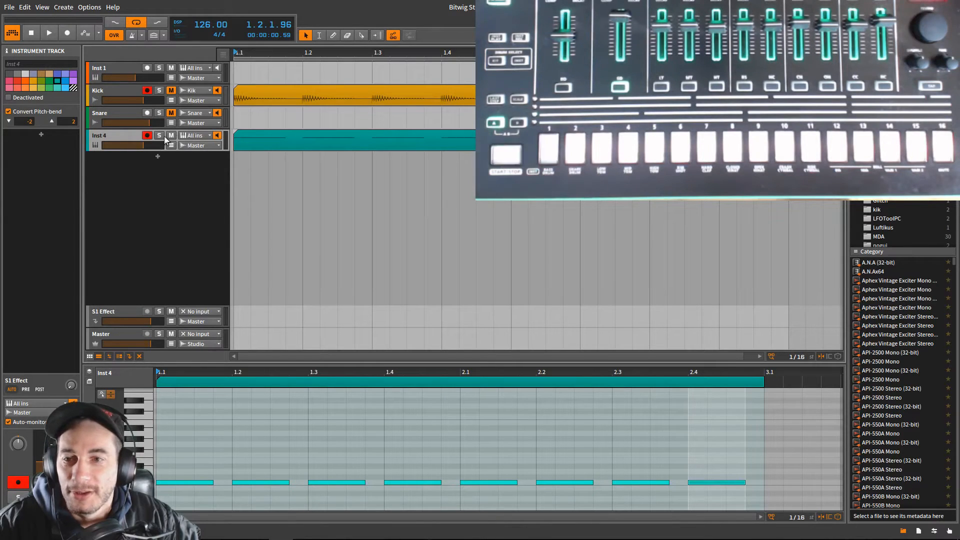
left_click(201, 137)
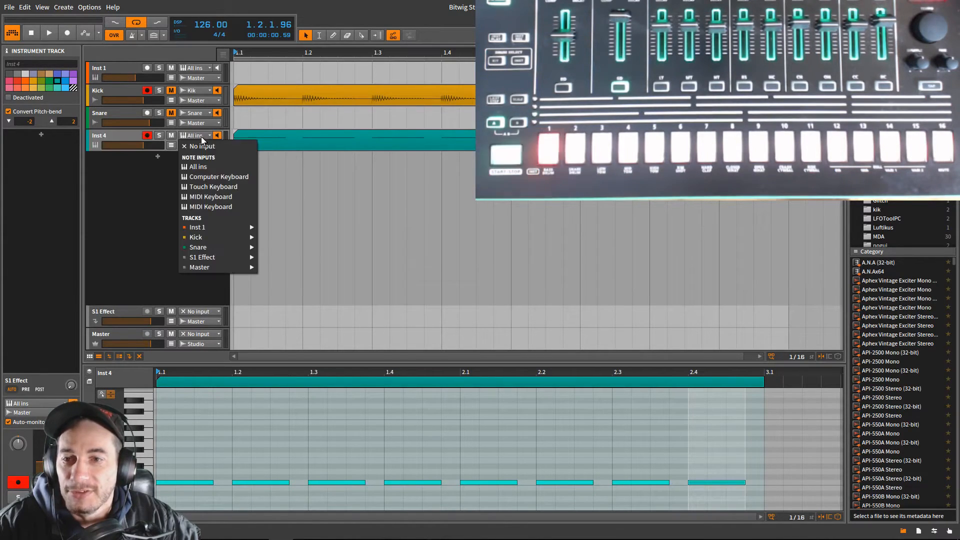
left_click(226, 191)
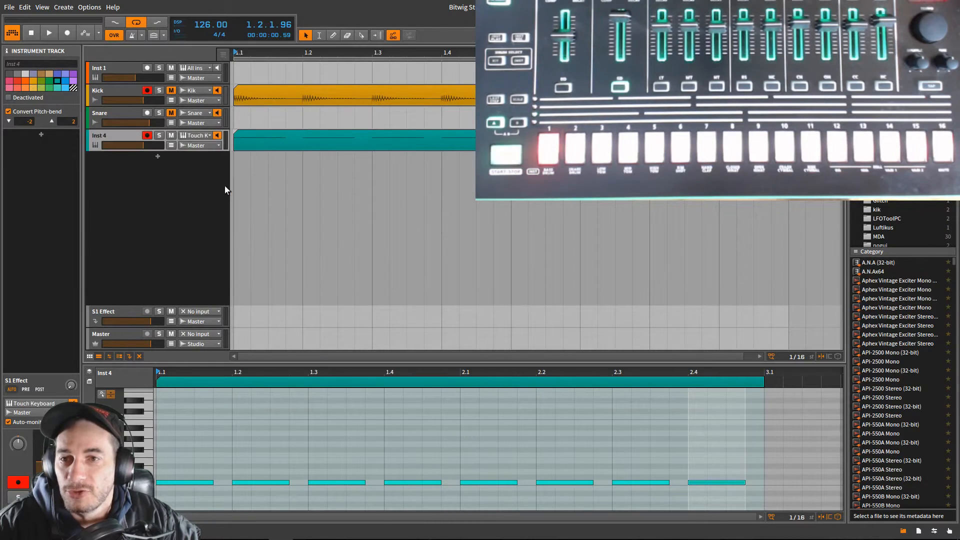
- Try to rename the first generic MIDI Keyboard in the controller preferences, and close the preferences
left_click(89, 7)
left_click(104, 241)
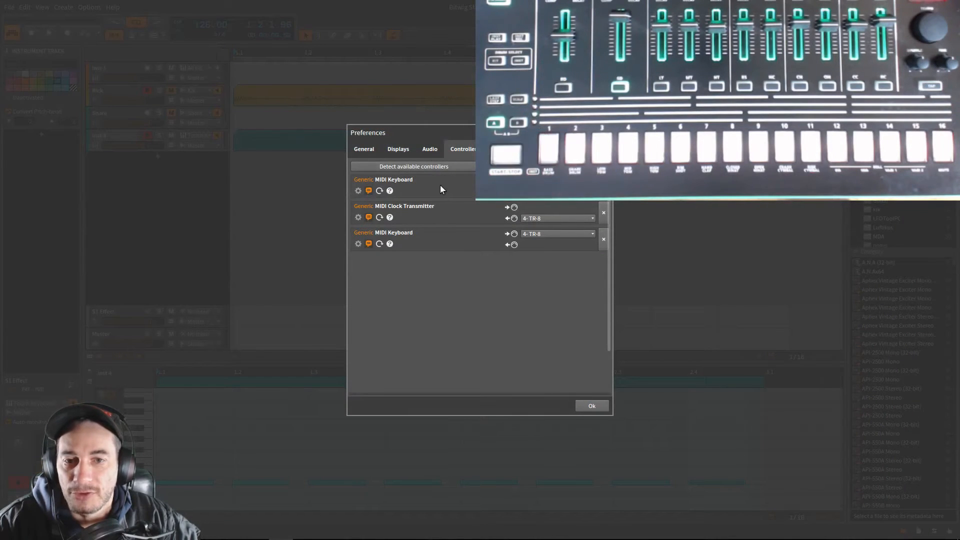
double_click(405, 180)
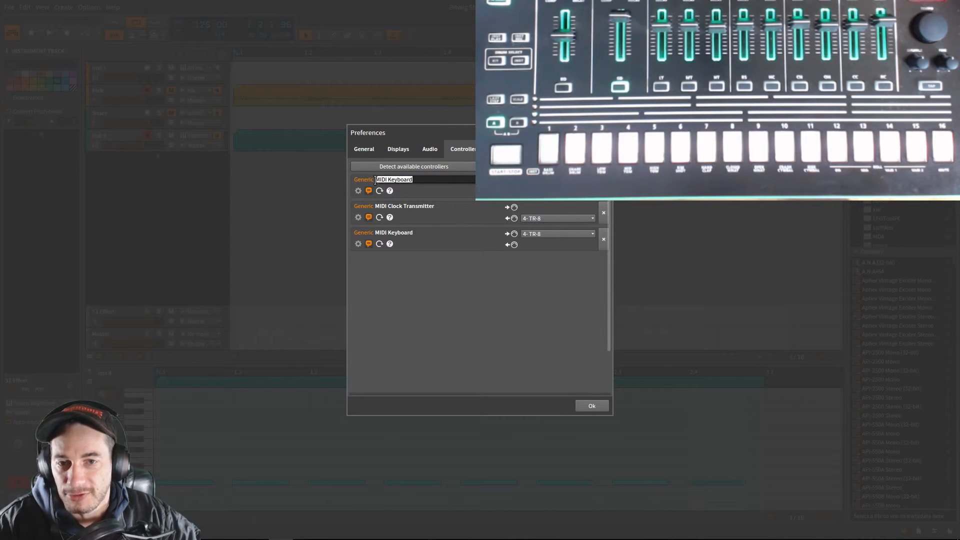
key("Escape")
double_click(394, 180)
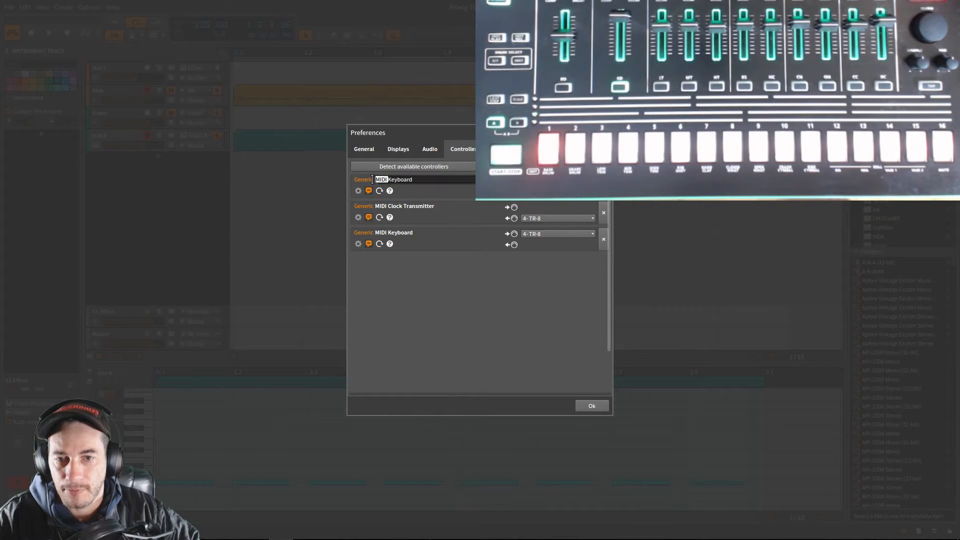
key("Escape")
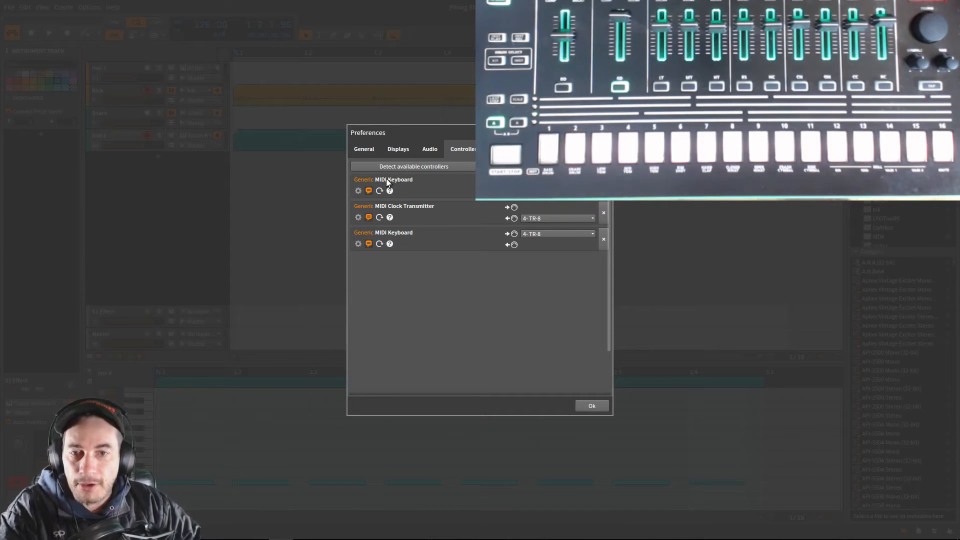
left_click(591, 406)
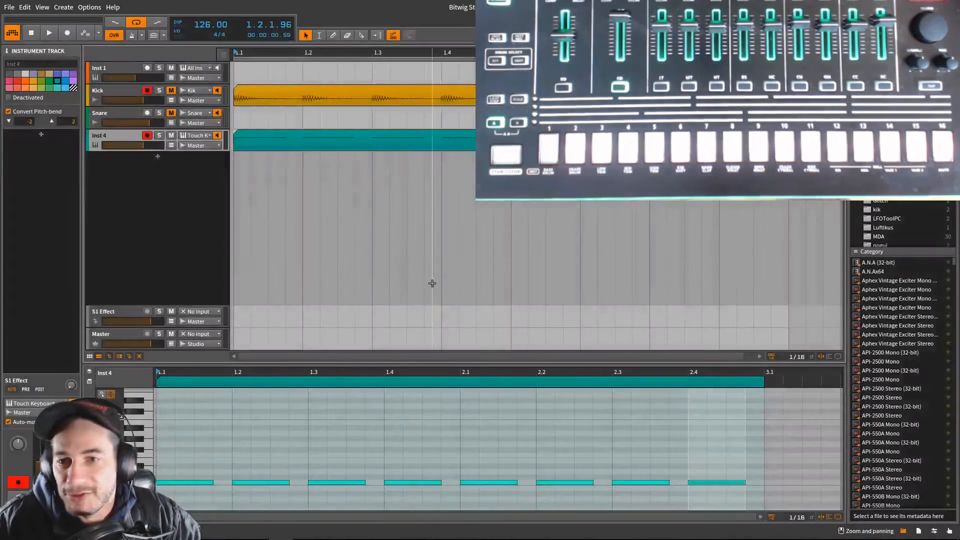
- Try the first MIDI Keyboard and Touch Keyboard as the Inst 4 track's note input
left_click(202, 137)
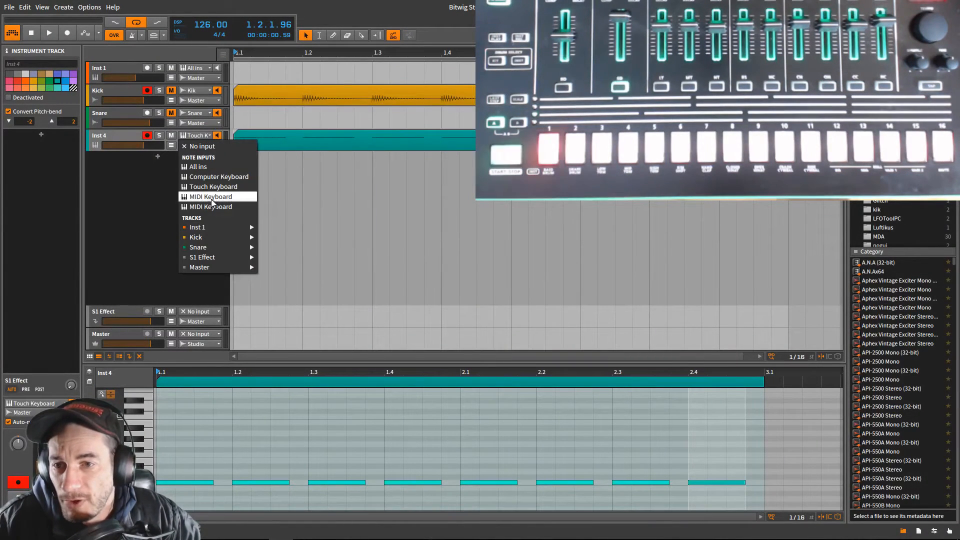
left_click(211, 197)
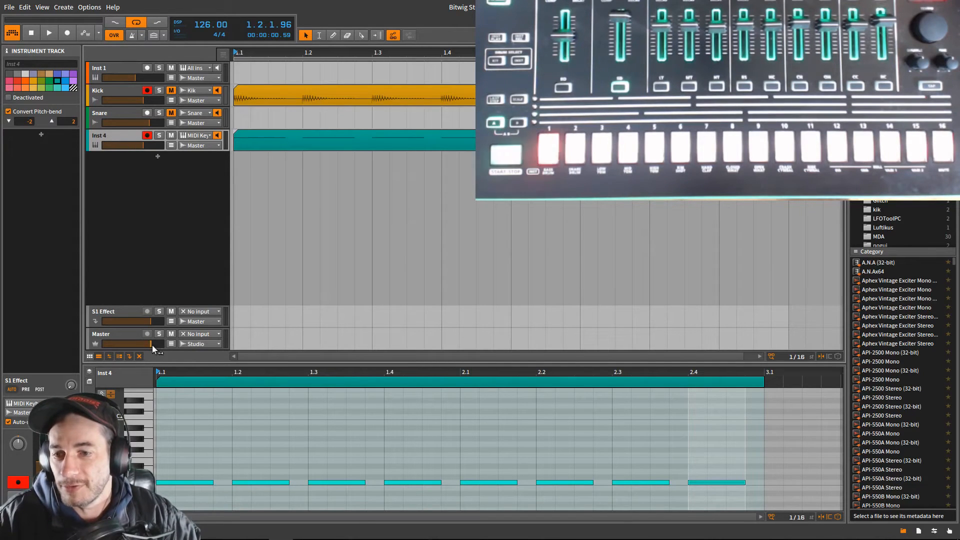
scroll(148, 418, "down", 5)
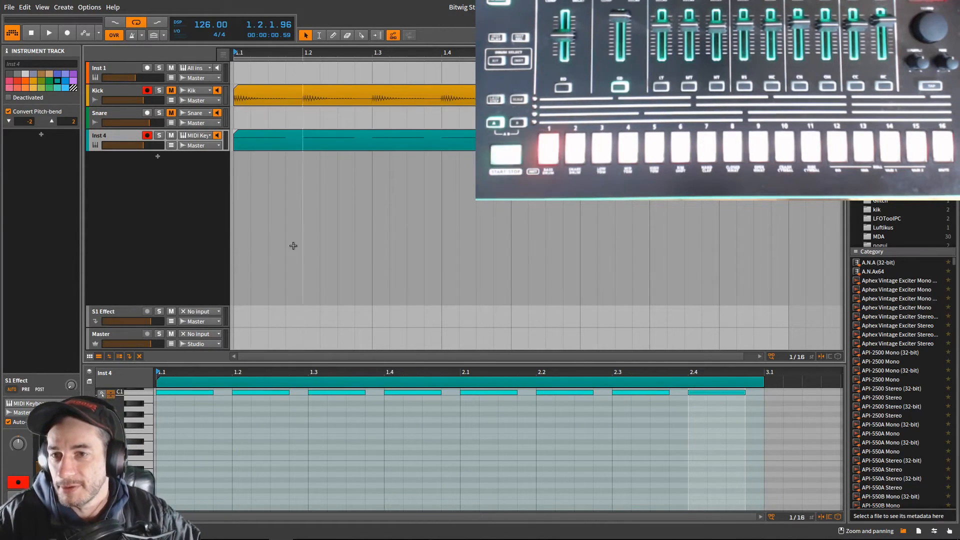
left_click(204, 135)
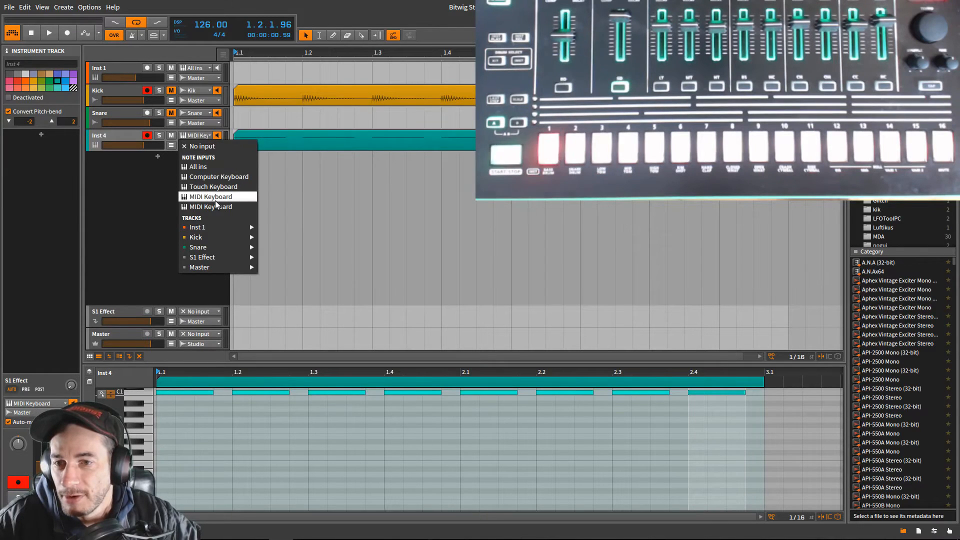
left_click(214, 188)
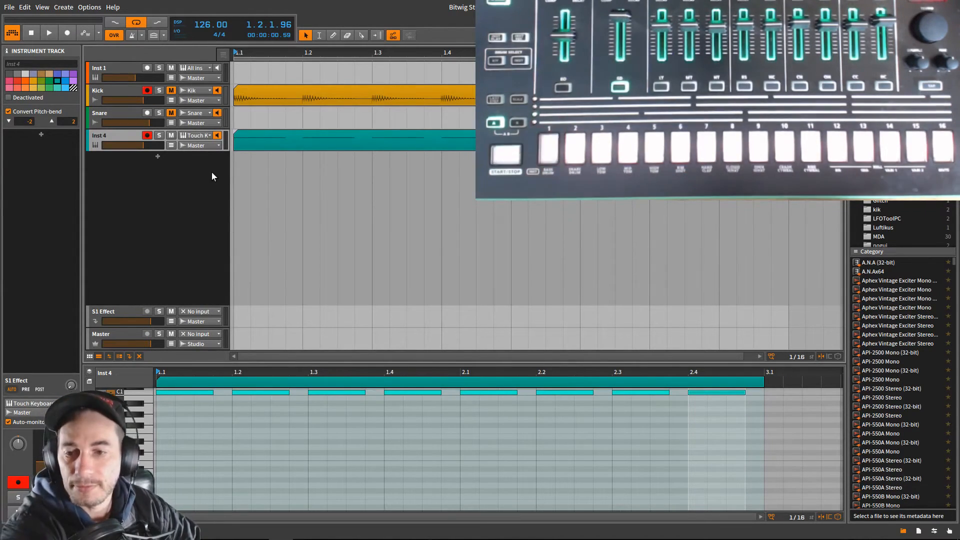
- Set the Inst 4 track's note input to MIDI Keyboard and disarm the track
left_click(197, 135)
left_click(210, 207)
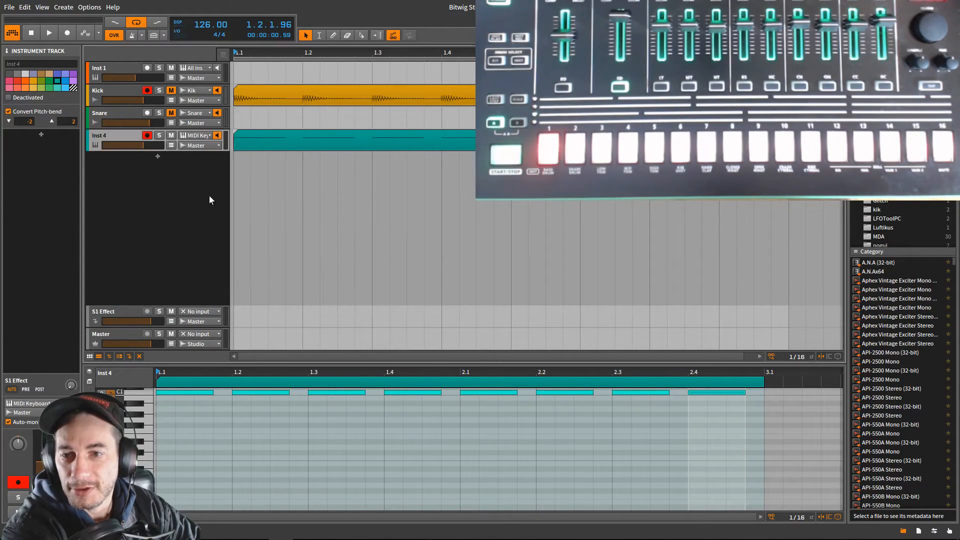
left_click(193, 135)
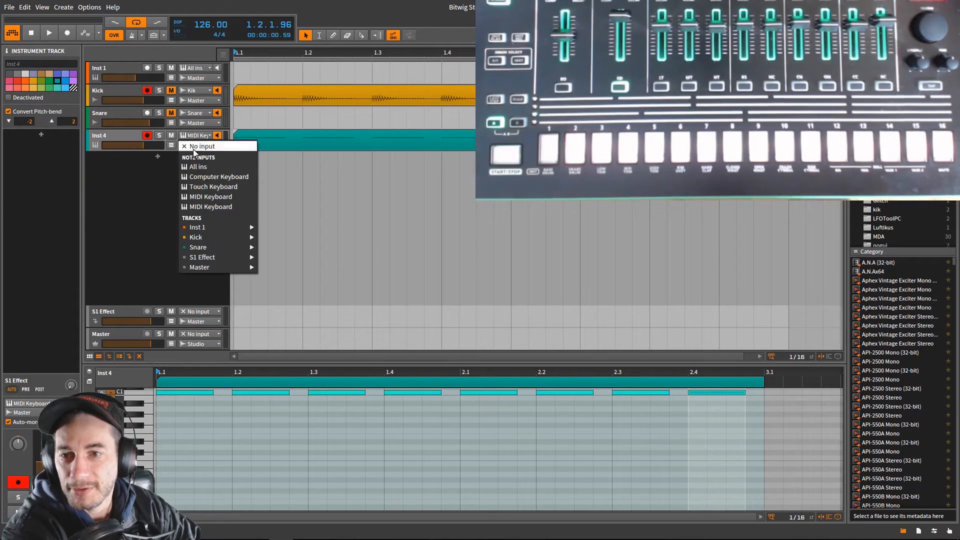
left_click(205, 204)
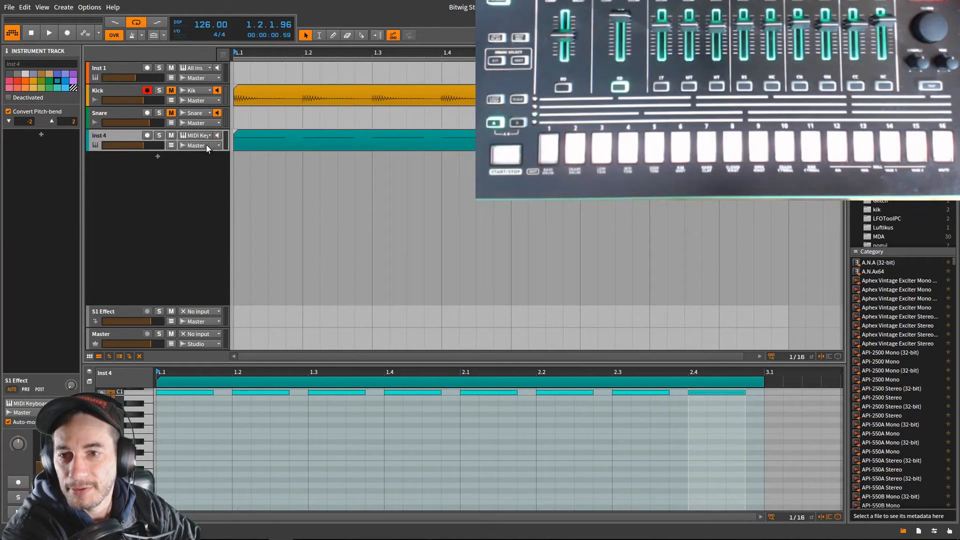
left_click(197, 134)
left_click(213, 190)
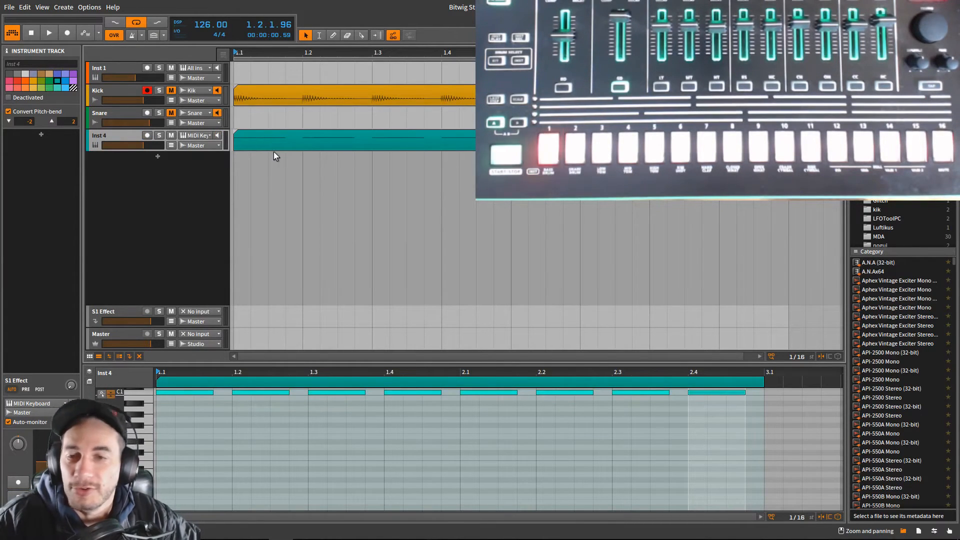
- Select the clip on the Inst 4 track and set the track's note input to the first MIDI Keyboard
left_click(261, 139)
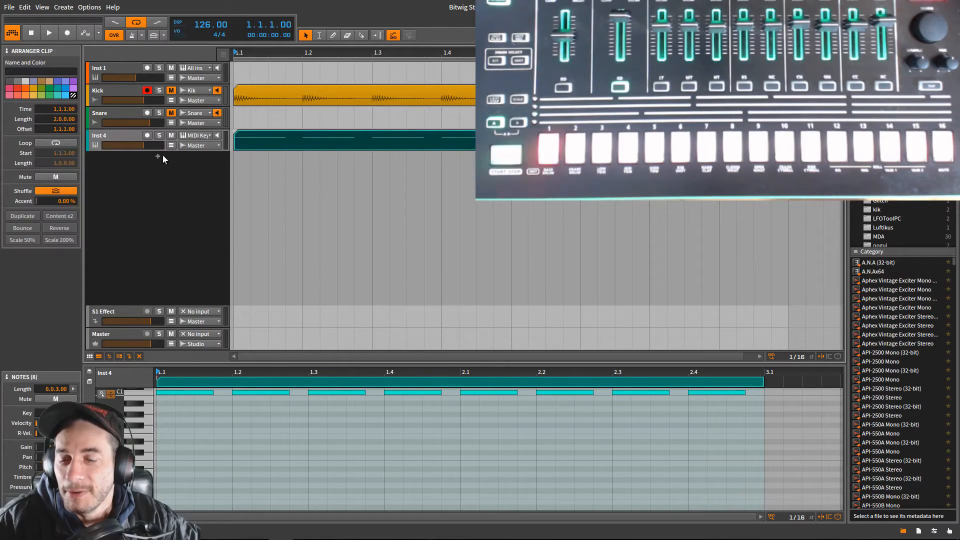
left_click(198, 135)
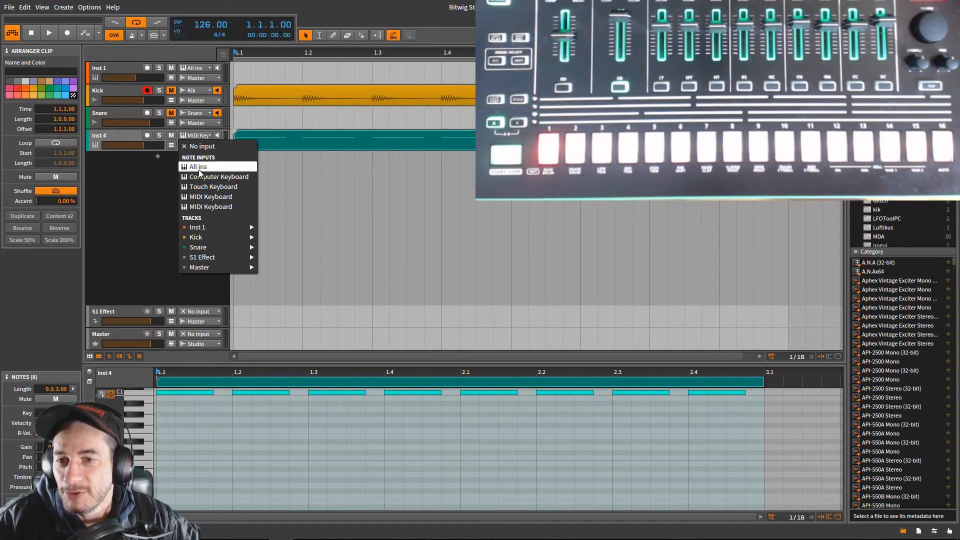
left_click(211, 197)
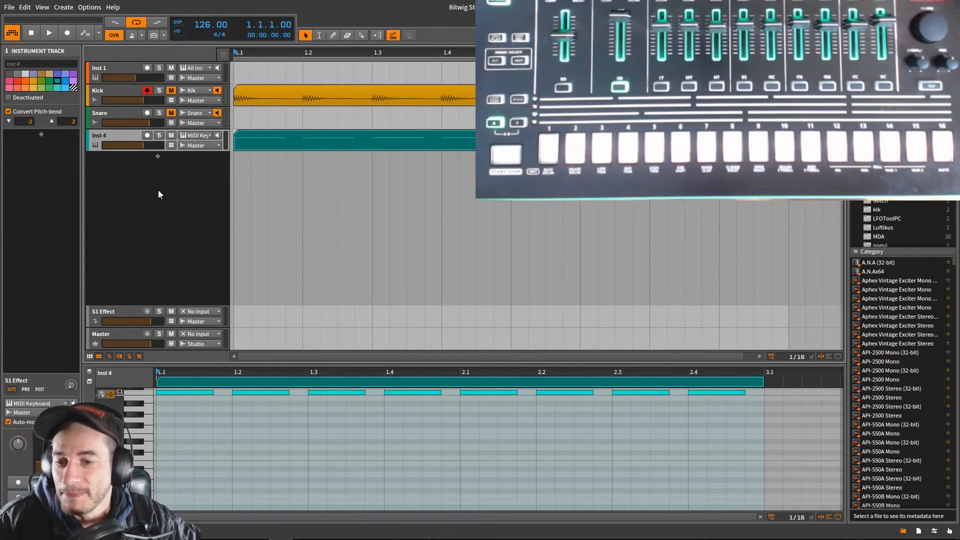
- Insert the Bitwig Hardware Instrument device from the Routing category into the Inst 4 track's device chain
key("d")
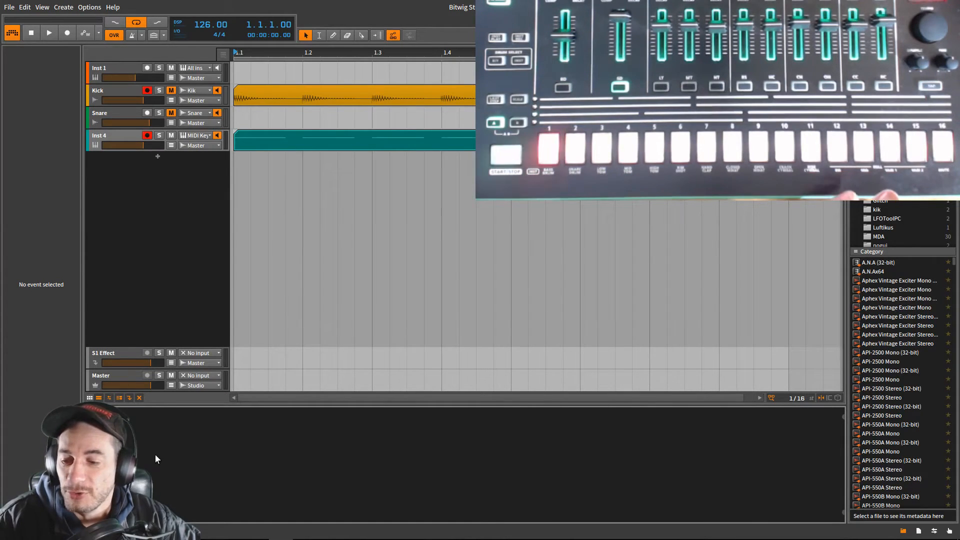
left_click(108, 465)
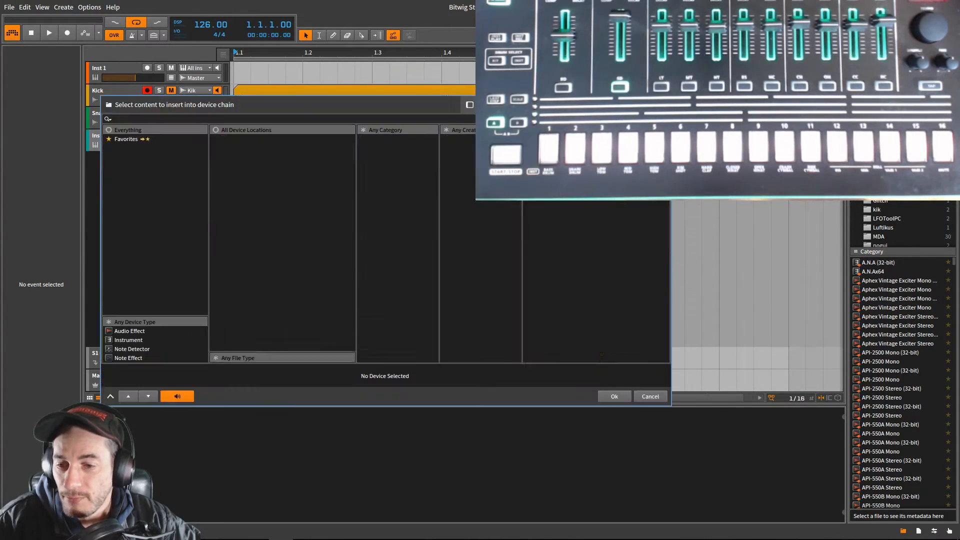
left_click(248, 331)
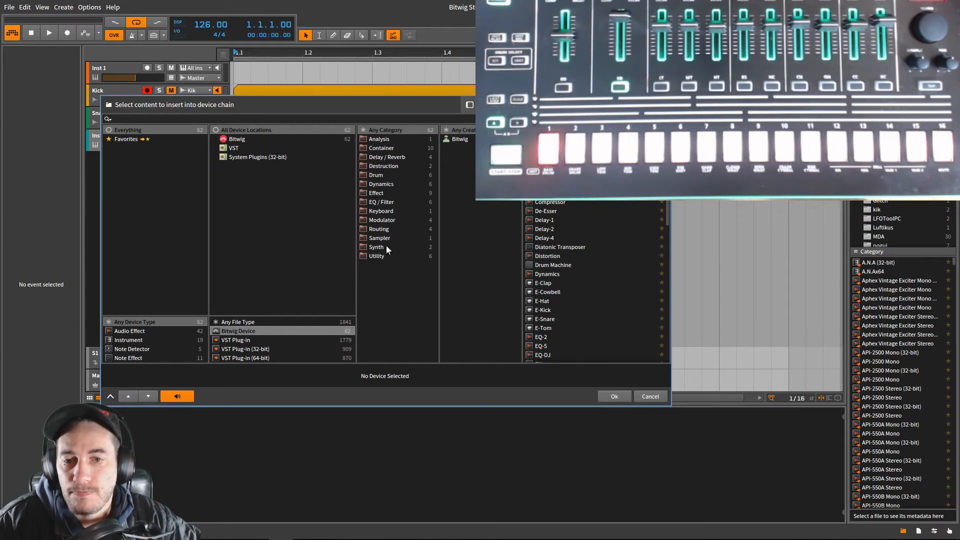
left_click(388, 229)
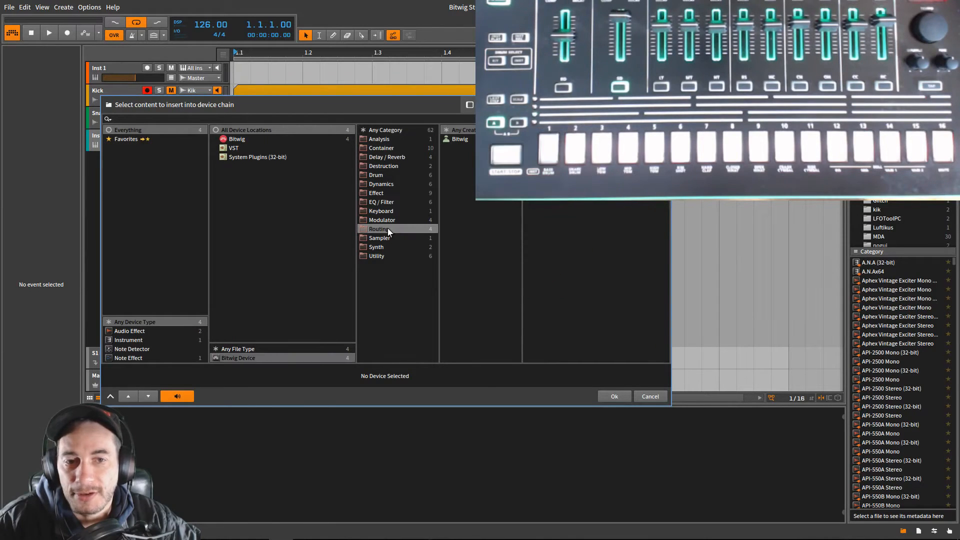
left_click(560, 148)
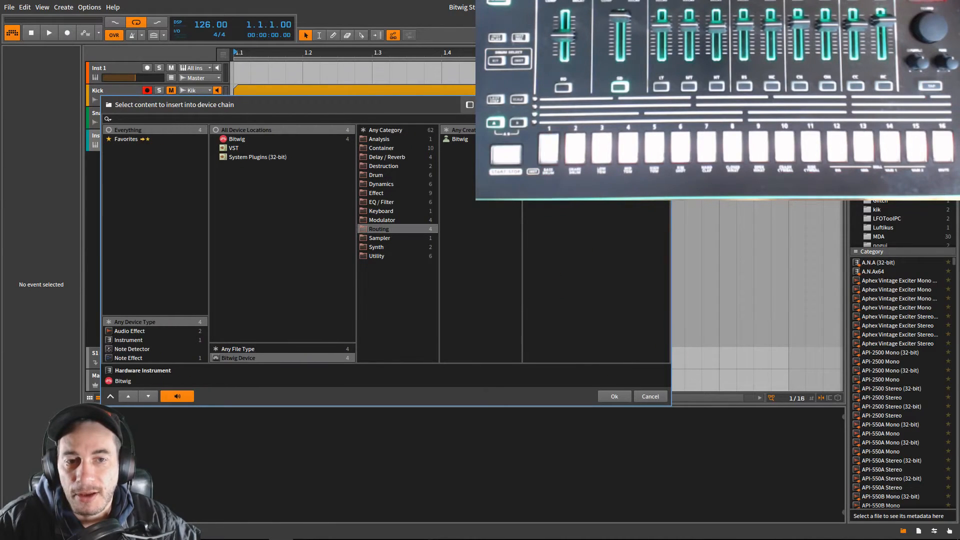
left_click(624, 395)
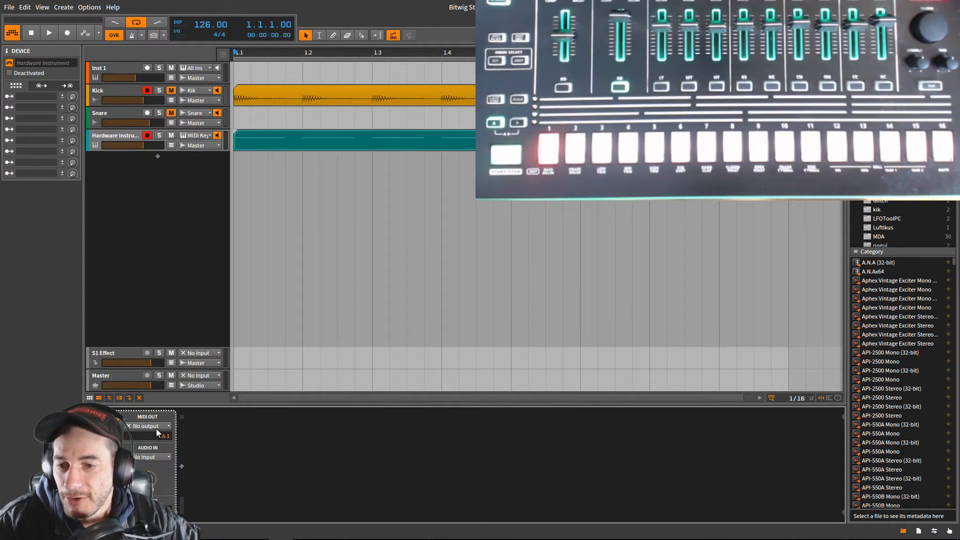
- Route the Hardware Instrument's MIDI output to 4- TR-8 on channel 10 and its audio input to Kik
left_click(155, 427)
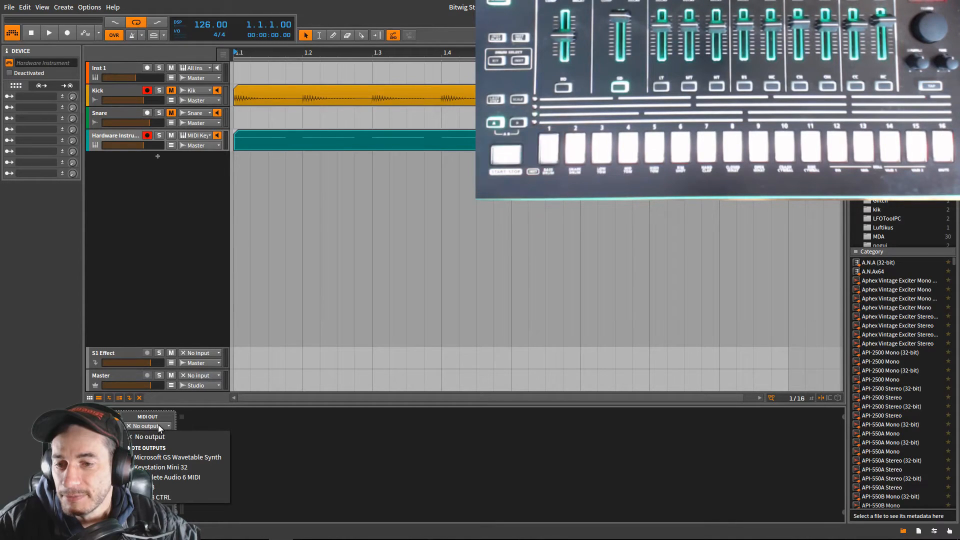
left_click(154, 416)
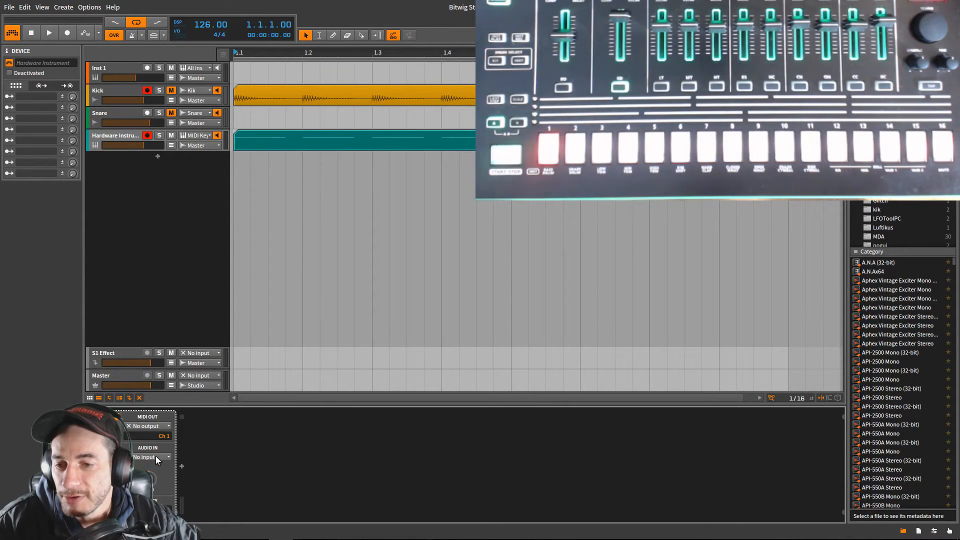
left_click(155, 457)
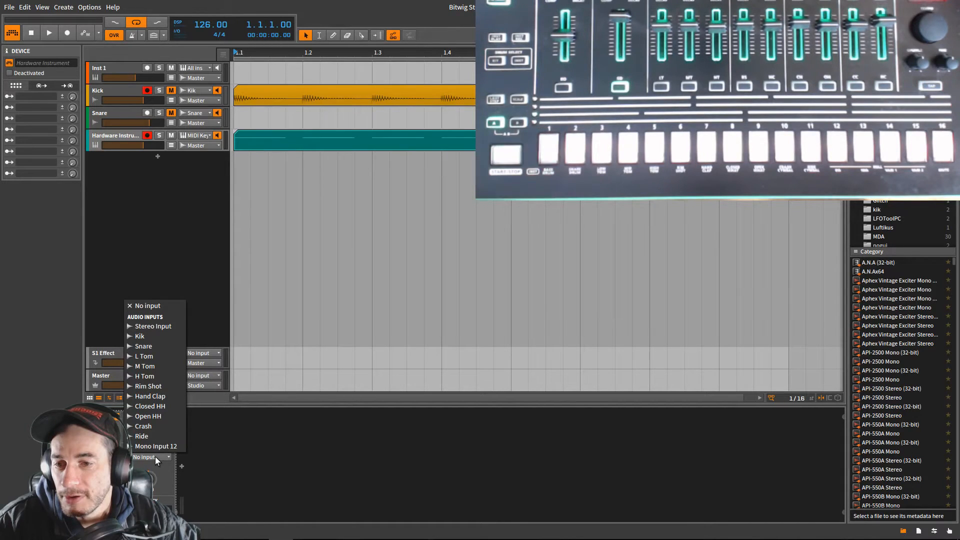
left_click(193, 445)
left_click(156, 426)
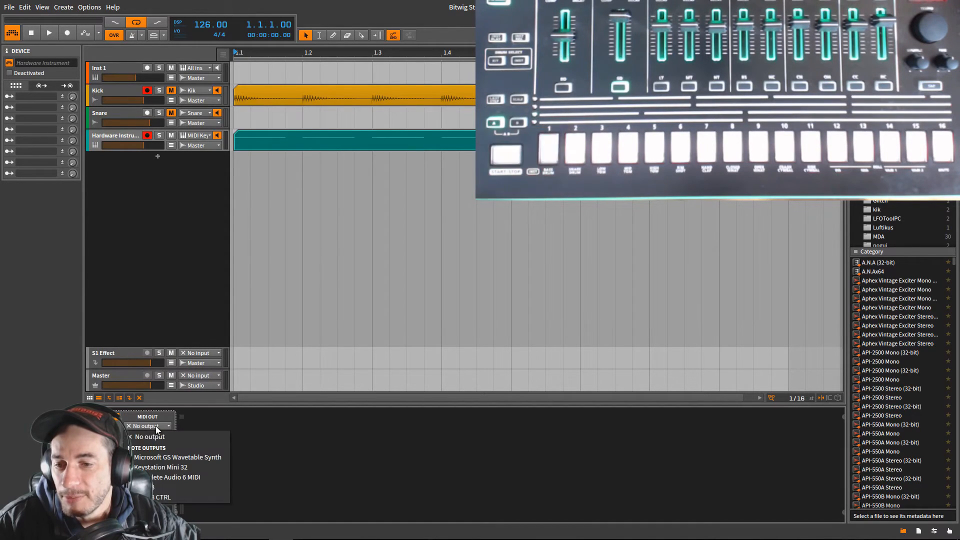
left_click(161, 486)
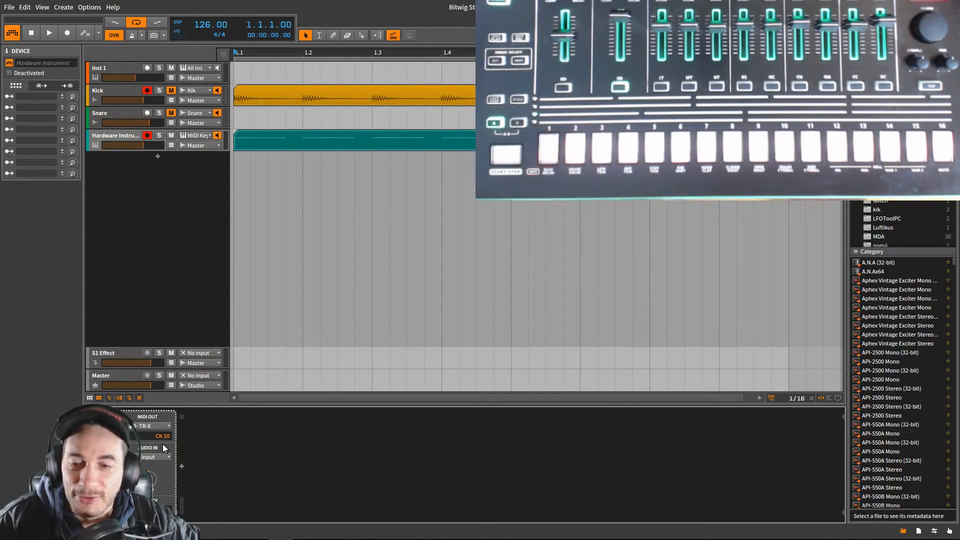
left_click(150, 456)
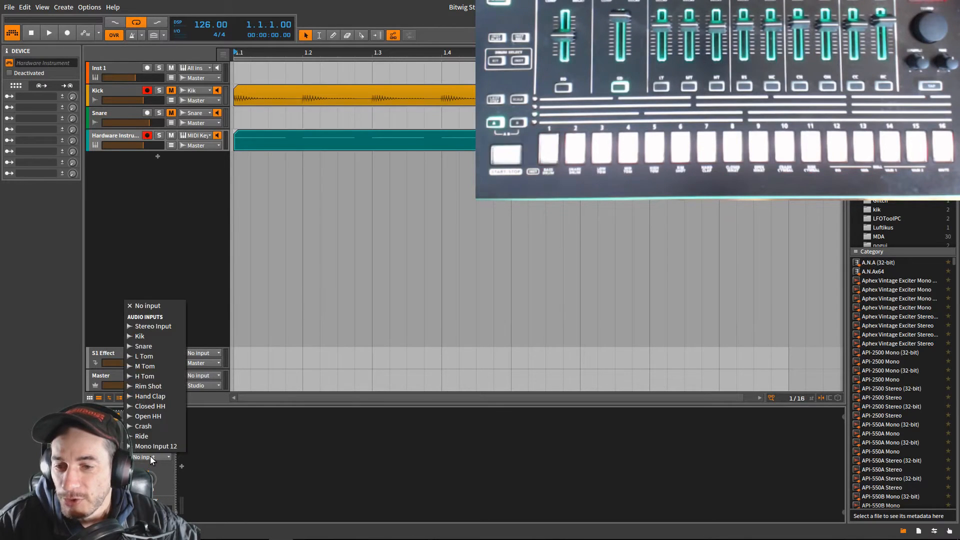
left_click(144, 337)
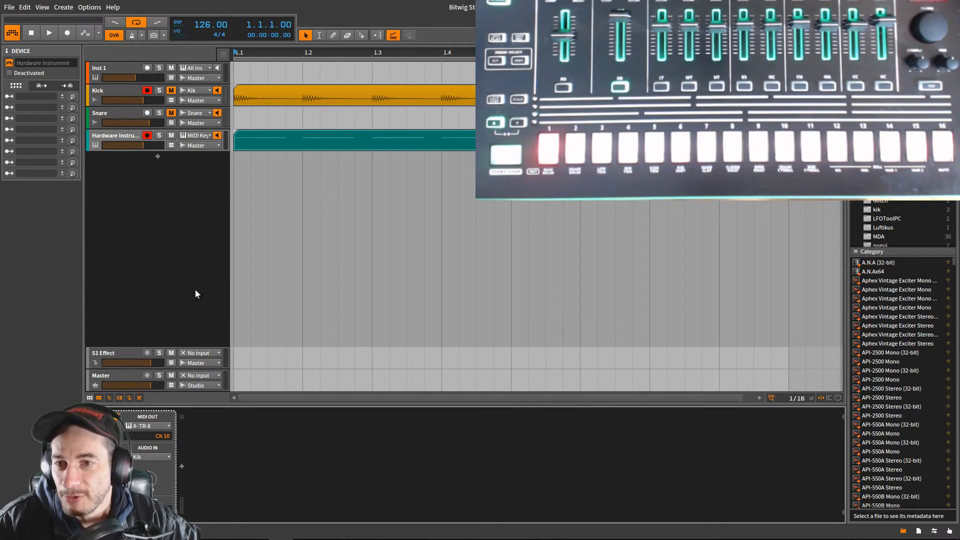
- Select the Hardware Instrument track's note clip and play the arrangement to hear it through the TR-8
left_click(250, 145)
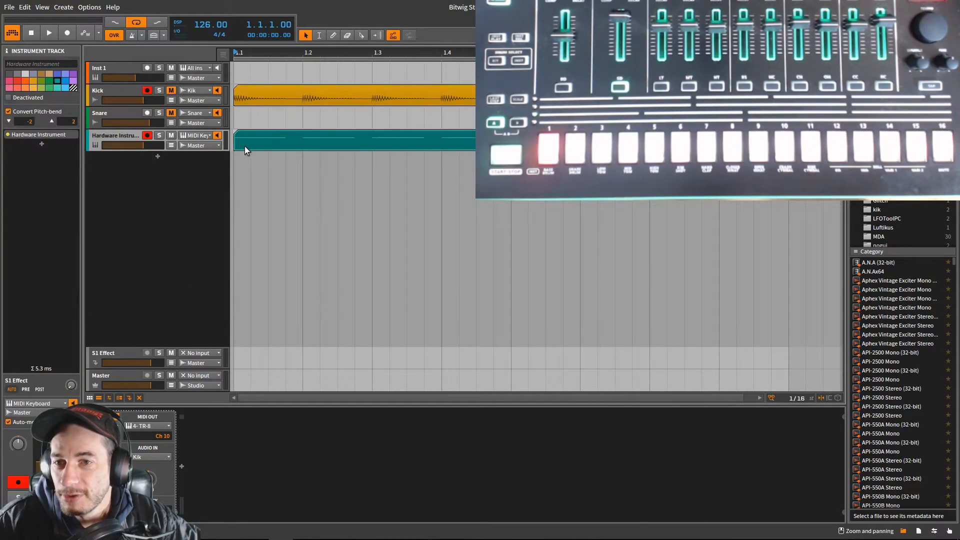
key("space")
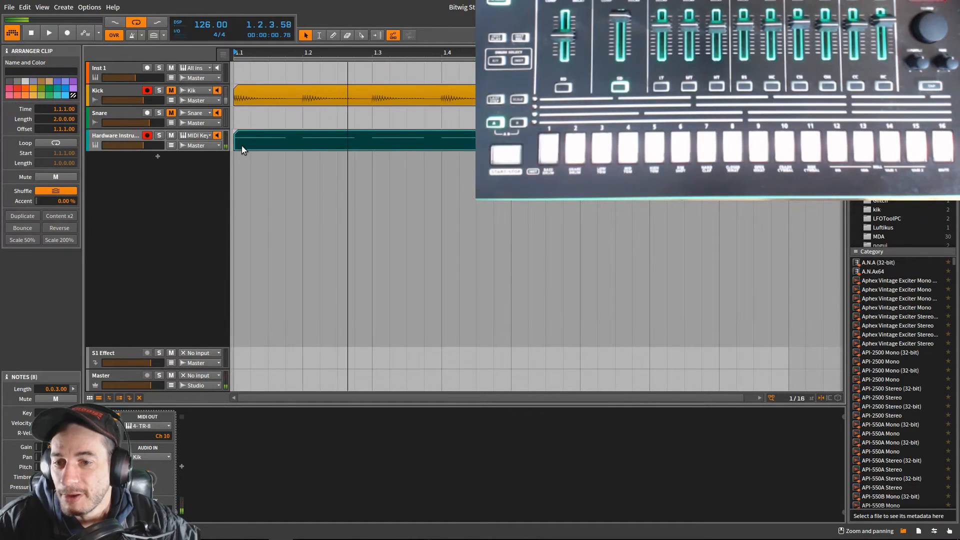
left_click(47, 34)
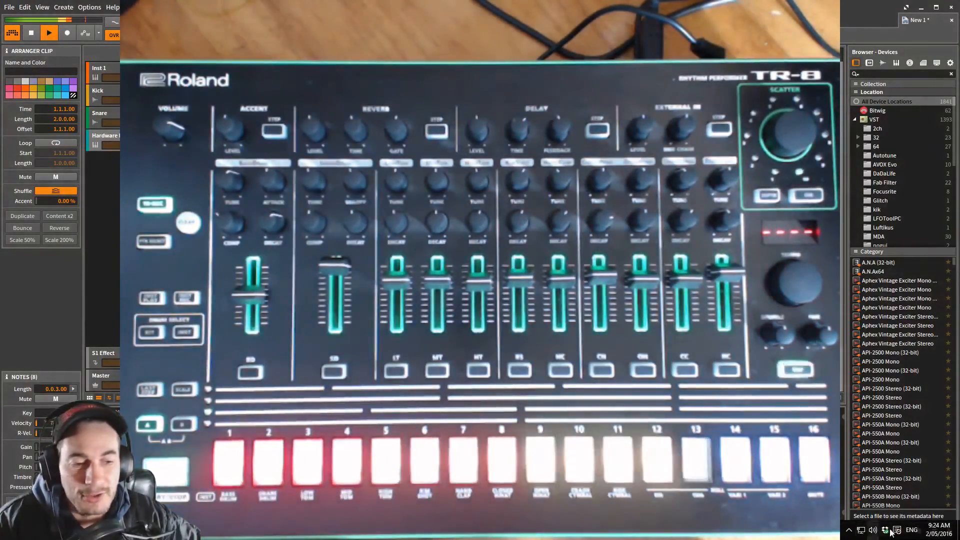
- Switch to the Windows Sound settings and look through the TR-8's recording devices
right_click(873, 533)
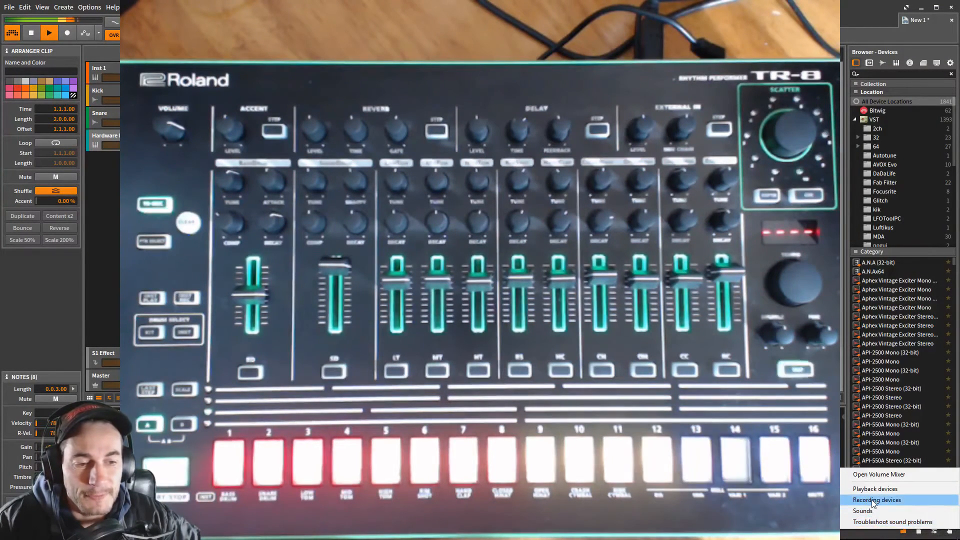
left_click(872, 500)
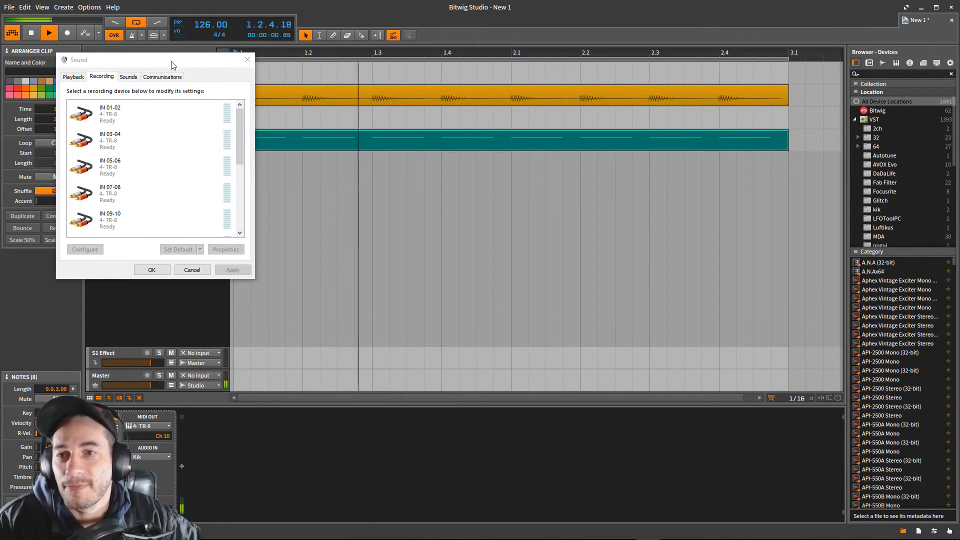
left_click_drag(174, 64, 516, 172)
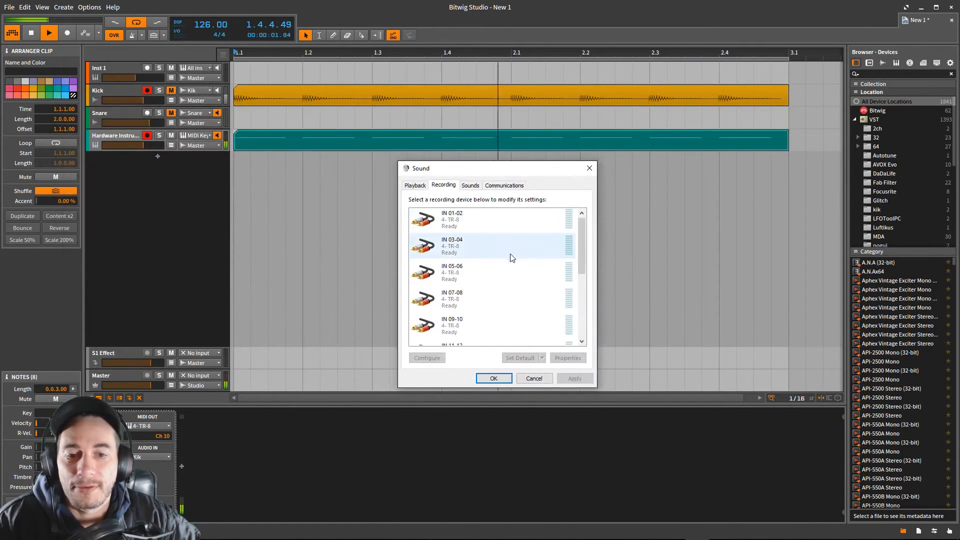
scroll(500, 255, "down", 3)
scroll(497, 285, "down", 2)
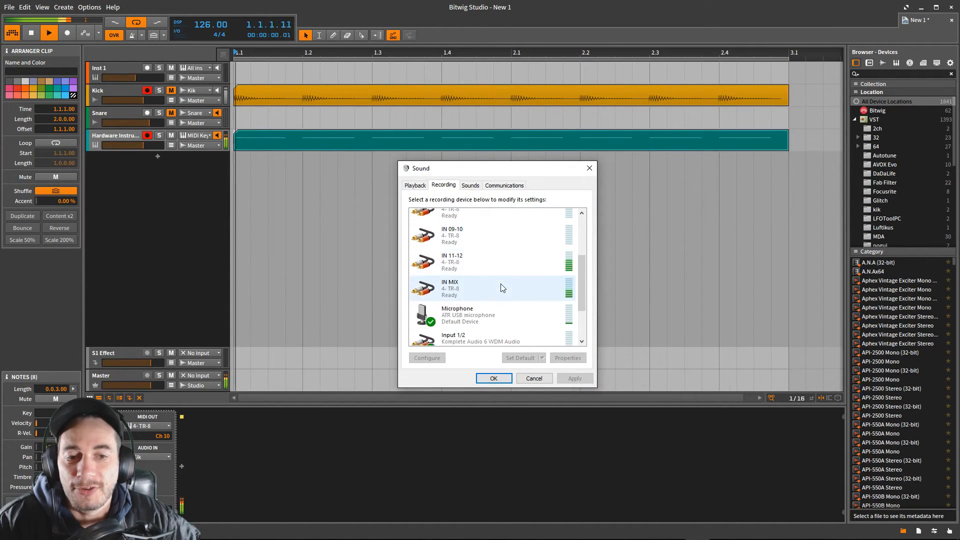
- Examine the listen settings of the TR-8's IN MIX recording device, and close the Windows Sound settings
left_click(452, 280)
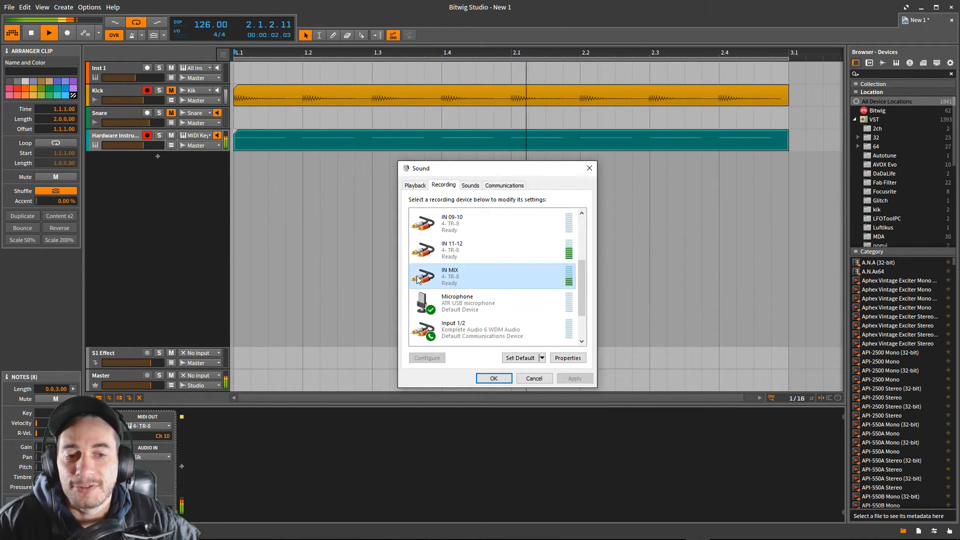
double_click(461, 283)
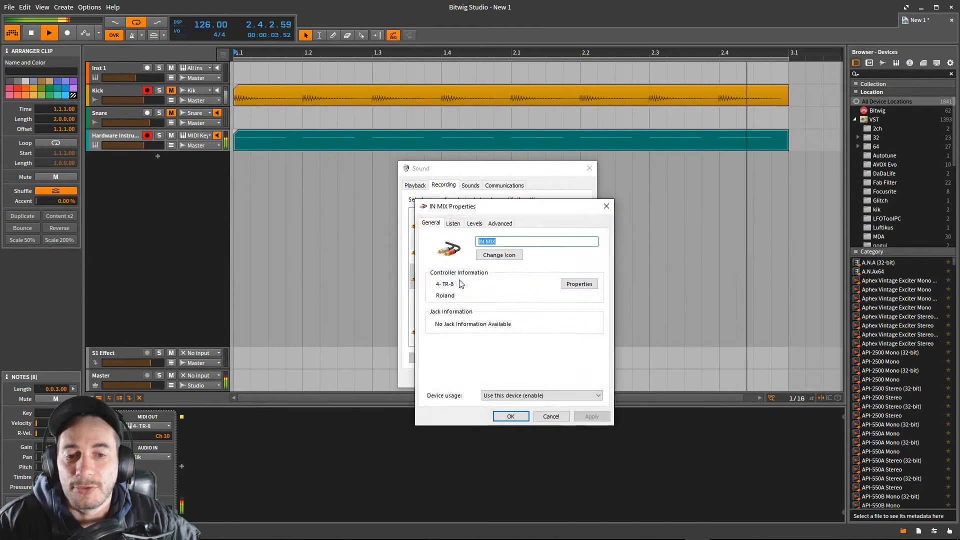
left_click(453, 223)
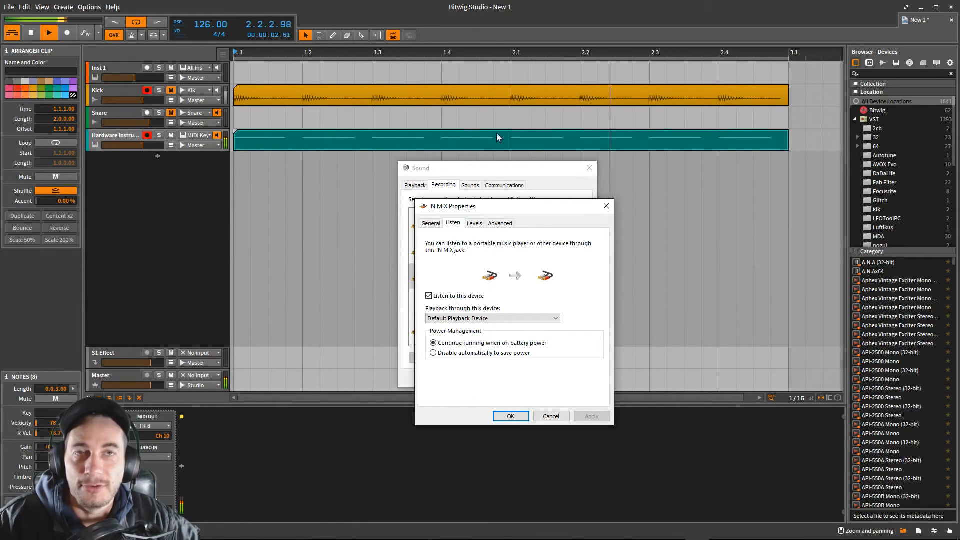
left_click(607, 206)
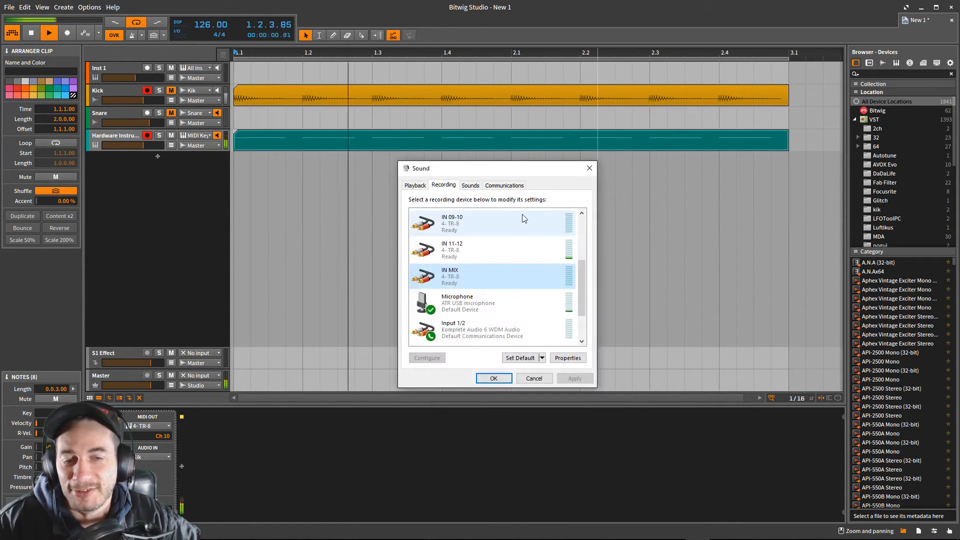
left_click(589, 171)
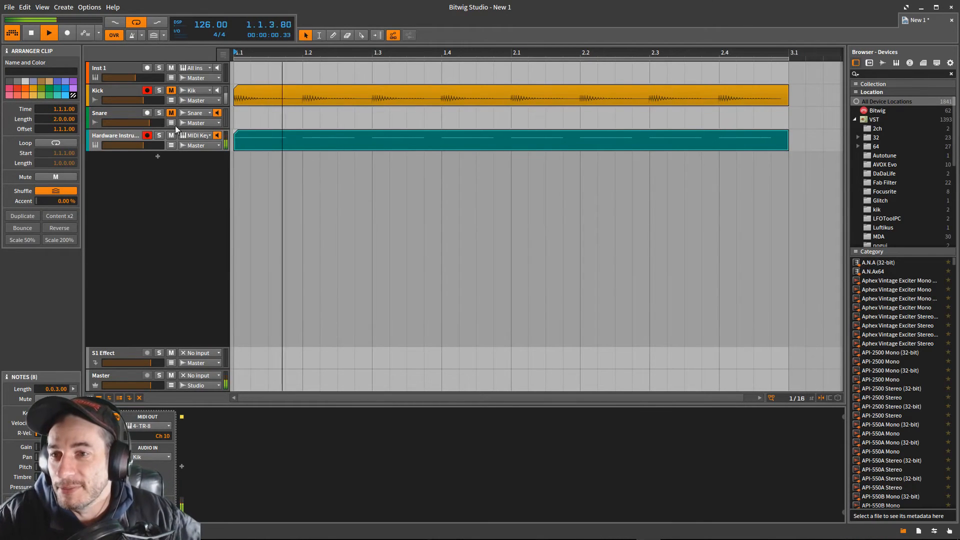
- Stop the playback, play the arrangement with the TR-8 once more, and stop it
left_click(47, 34)
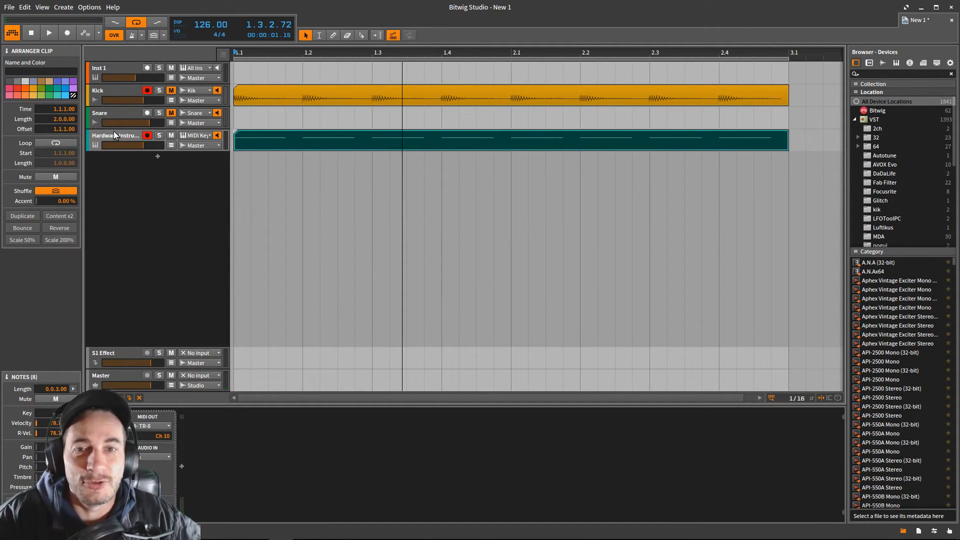
left_click(50, 33)
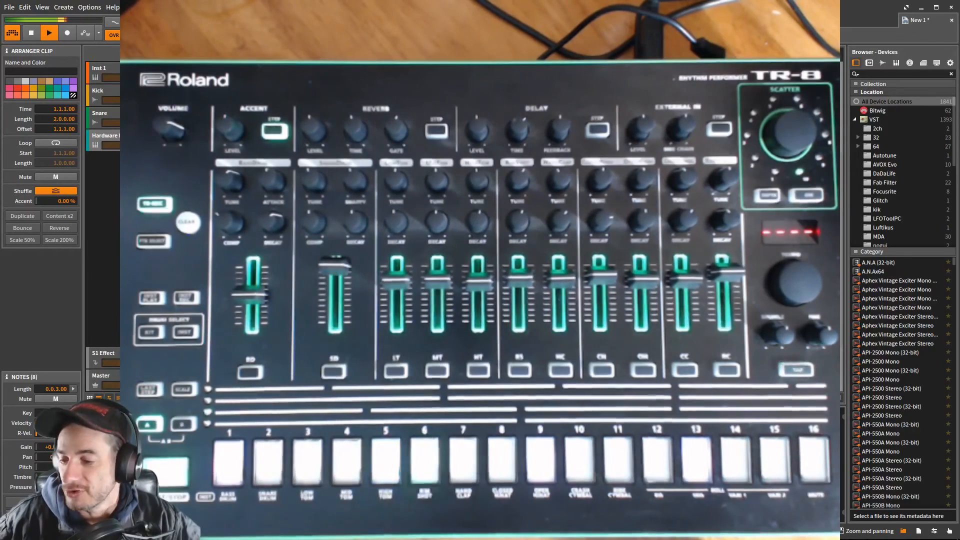
left_click(44, 34)
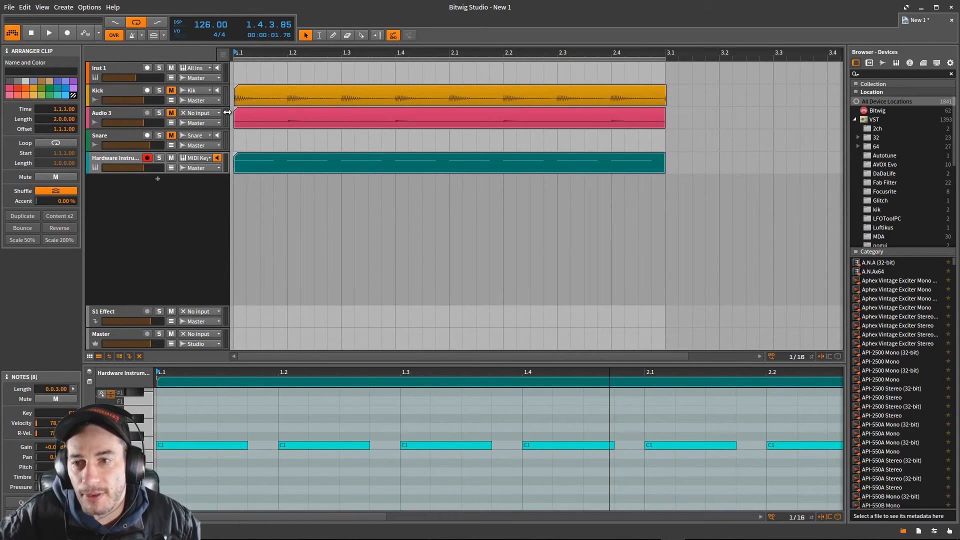
- Add an instrument track below the Hardware Instrument track and set its note input to the first MIDI Keyboard
left_click(124, 158)
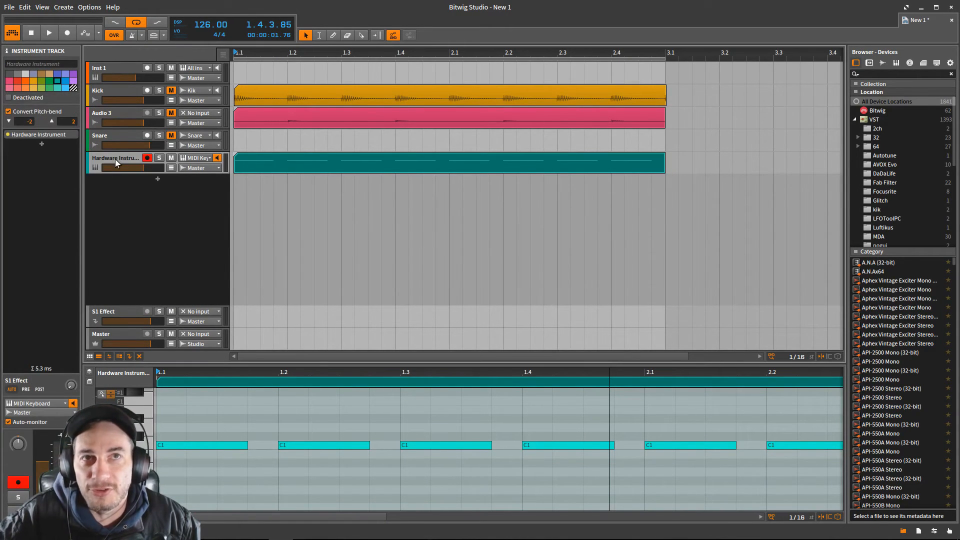
right_click(150, 206)
left_click(163, 210)
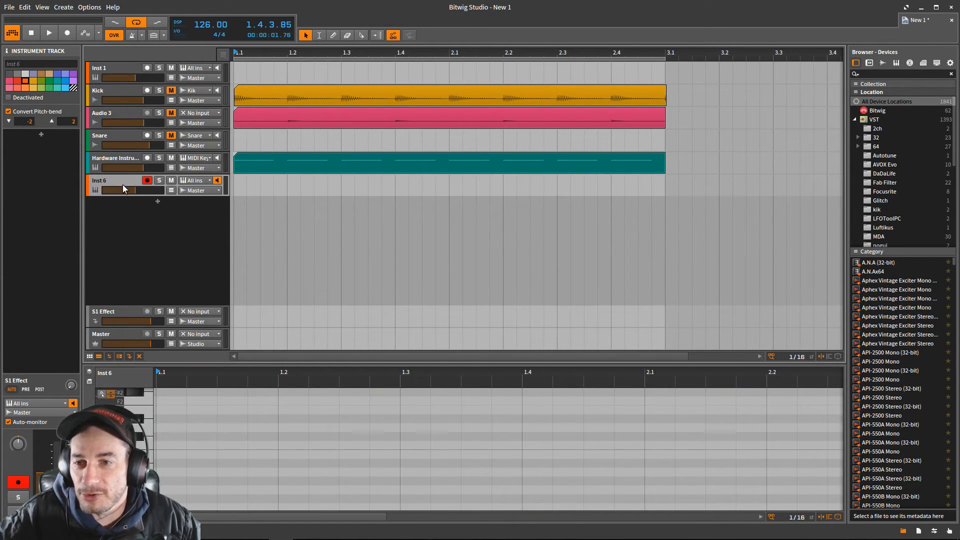
left_click(195, 181)
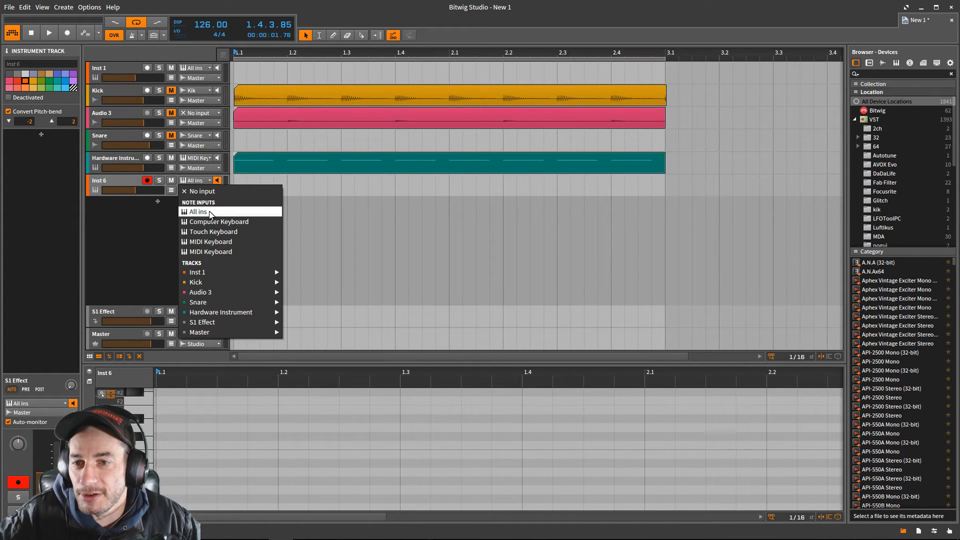
left_click(212, 241)
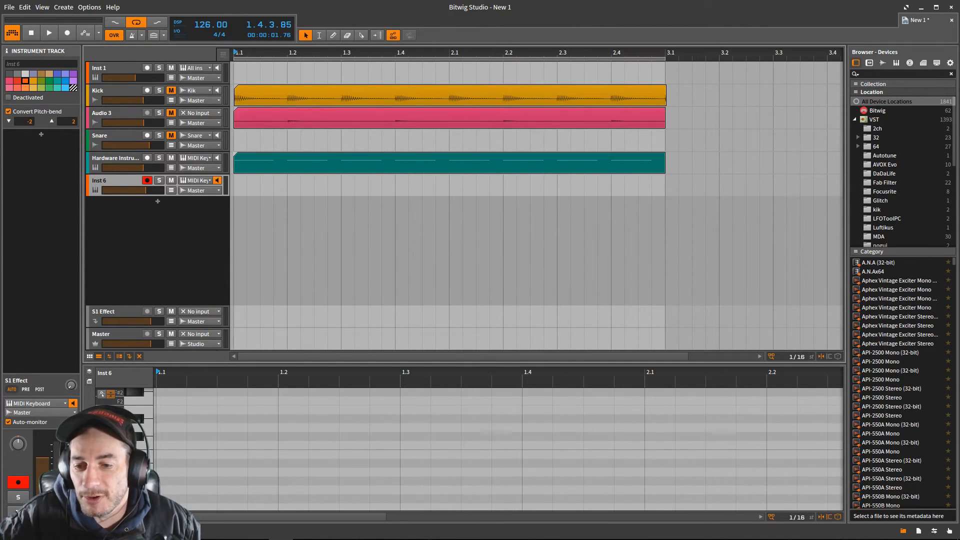
- Insert Bitwig's Hardware Instrument device from the Routing category on the new instrument track
key("d")
left_click(104, 465)
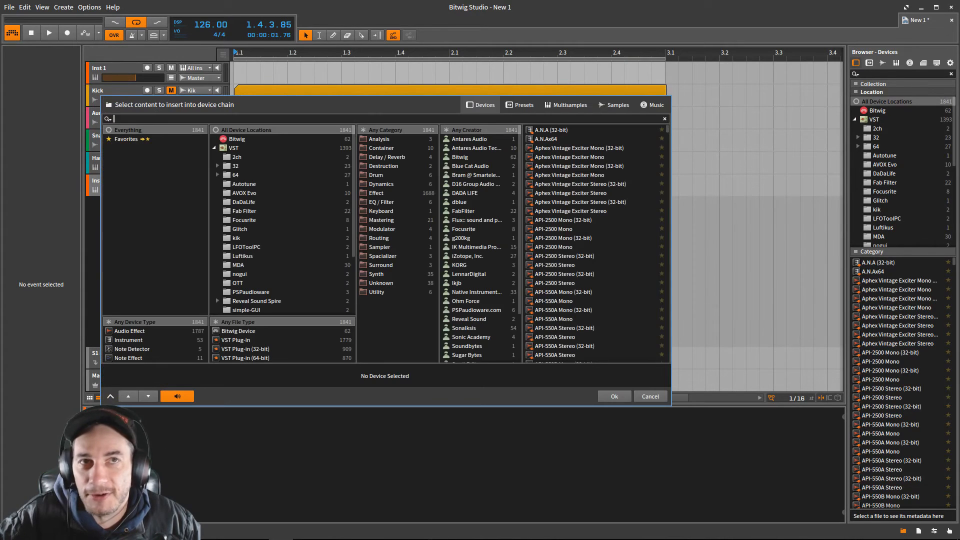
left_click(262, 330)
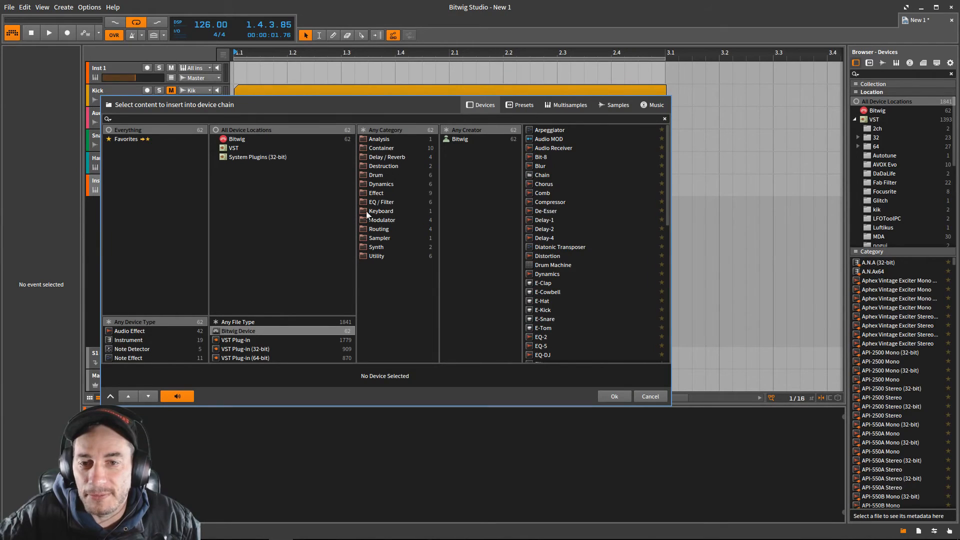
left_click(388, 226)
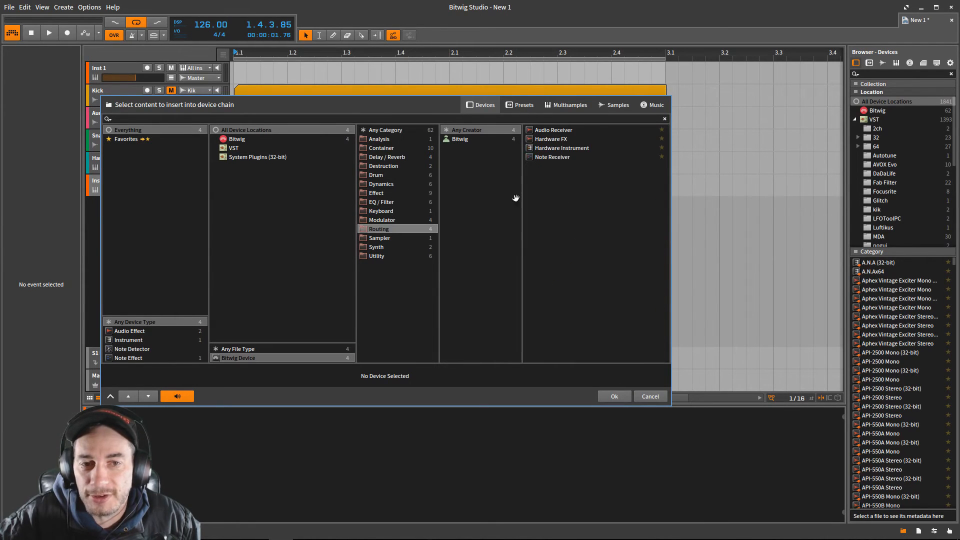
left_click(564, 149)
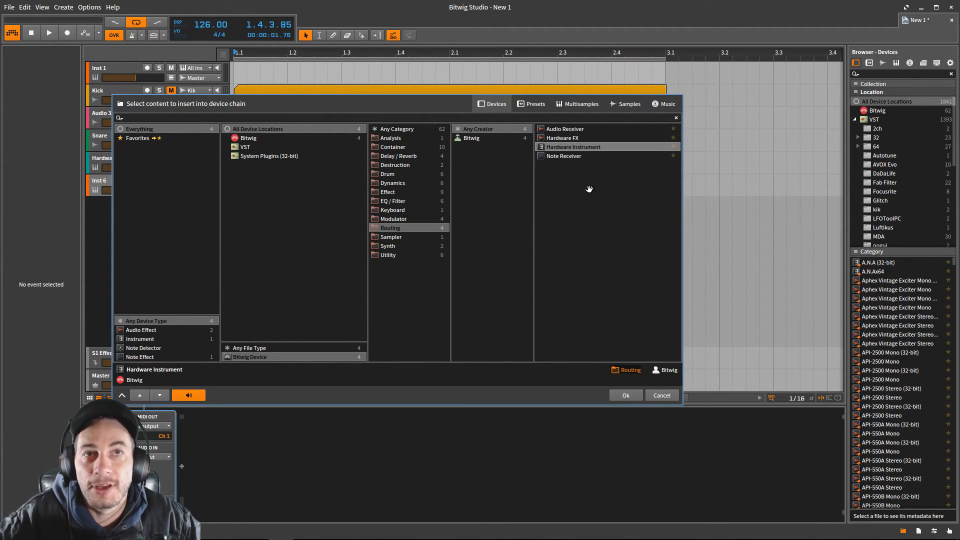
left_click(626, 395)
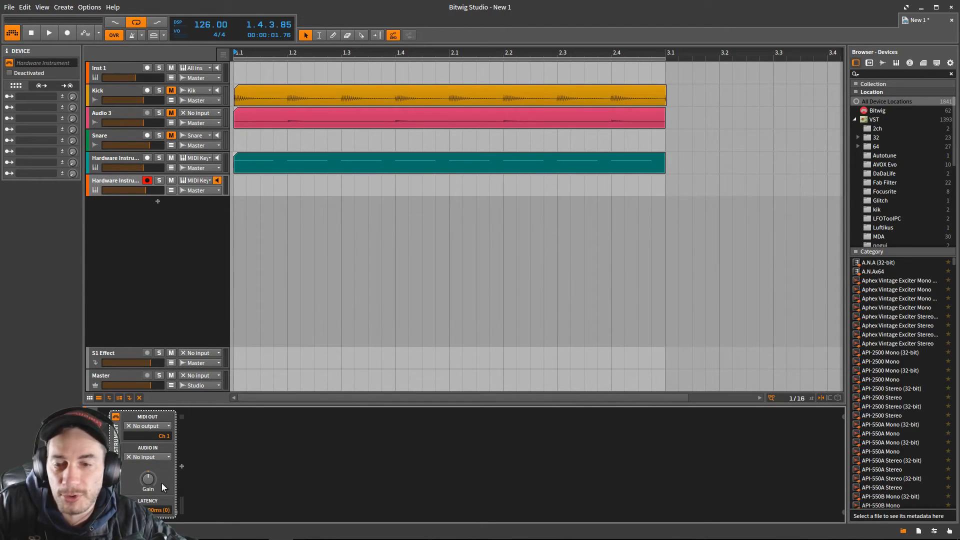
- Set the new Hardware Instrument's MIDI output to 4- TR-8 on channel 10 and its audio input to Snare
left_click(145, 427)
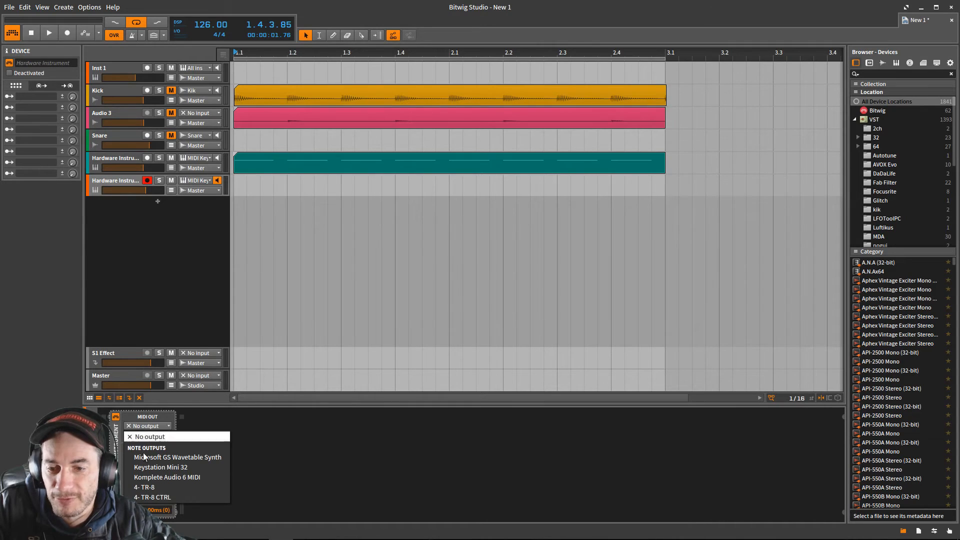
left_click(146, 487)
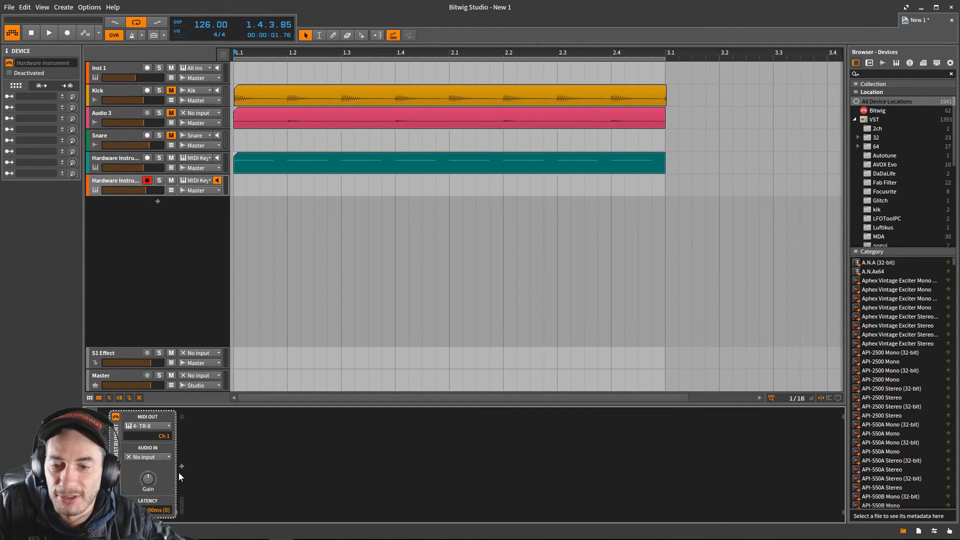
left_click(157, 455)
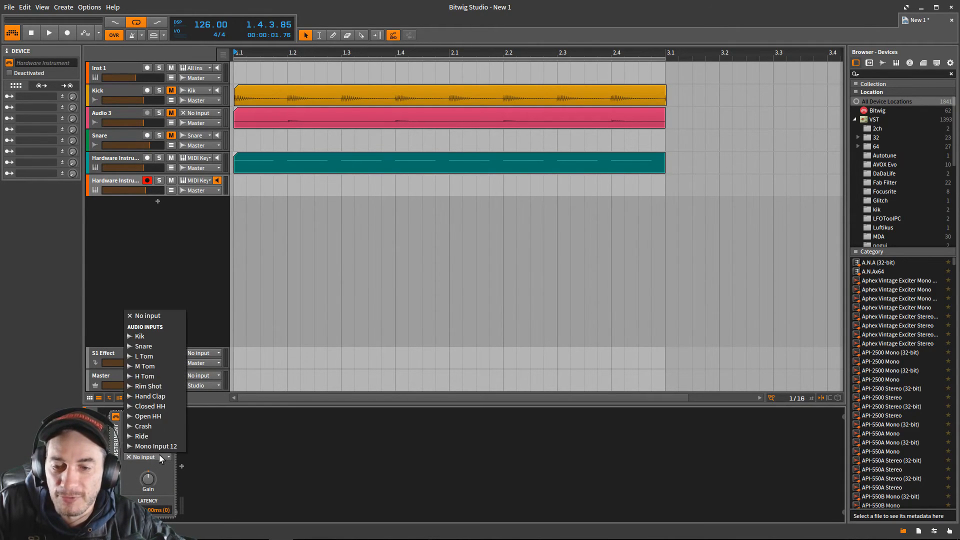
left_click(172, 347)
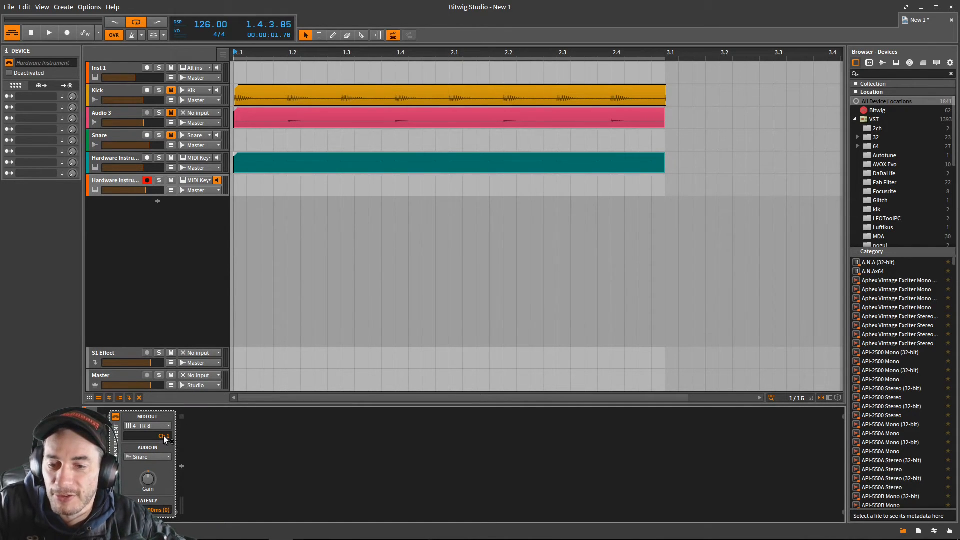
left_click_drag(155, 436, 155, 419)
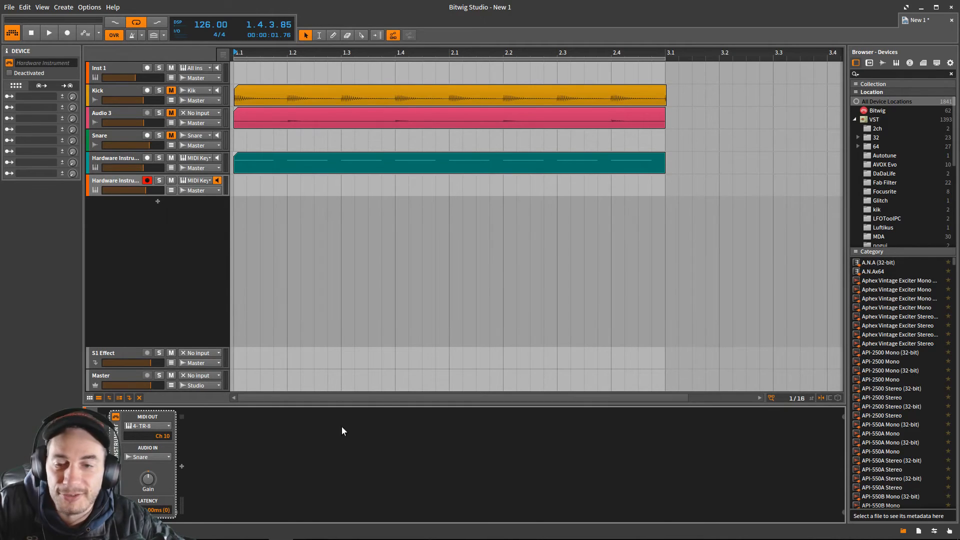
- Create a one-bar clip on the lower Hardware Instrument track with sixteenth-long D1 notes at 1.2 and 1.4
double_click(254, 186)
double_click(300, 188)
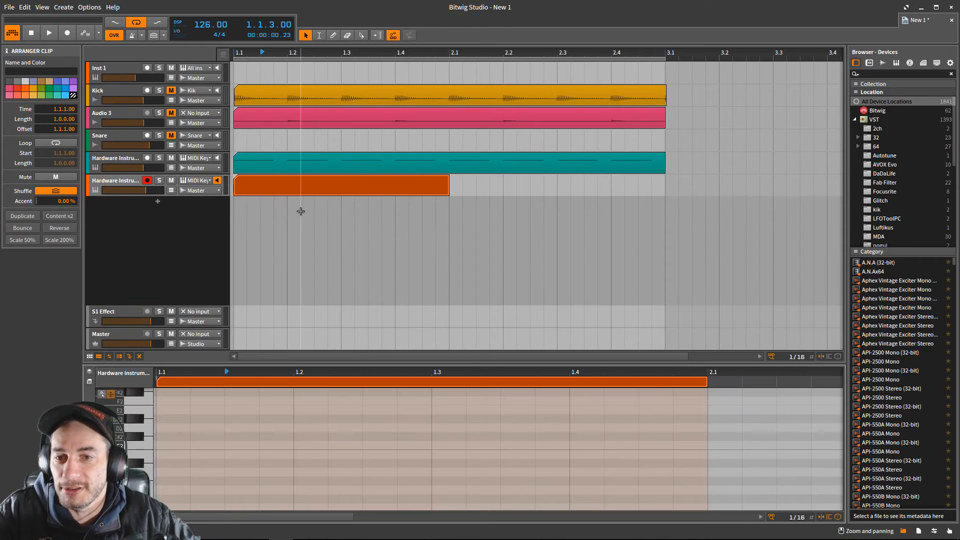
scroll(181, 458, "down", 2)
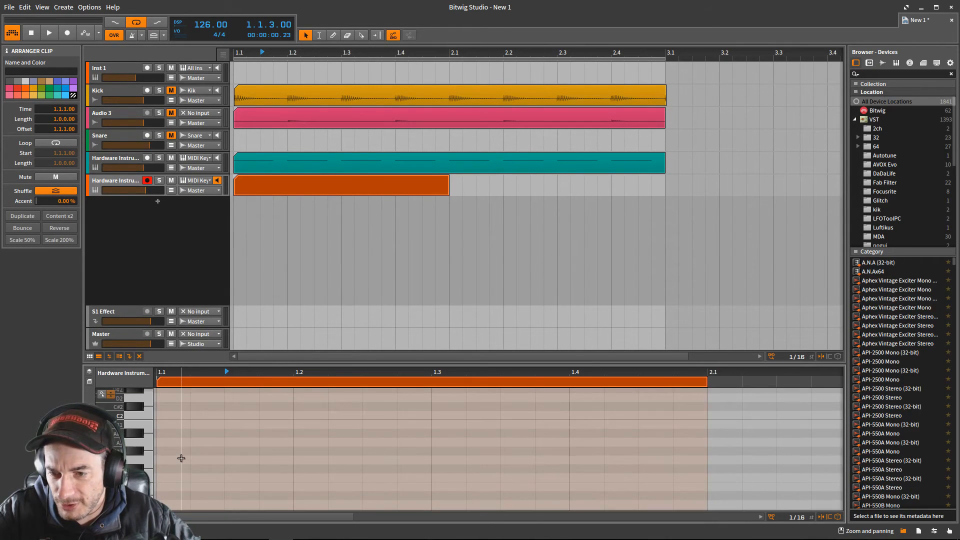
scroll(163, 471, "down", 2)
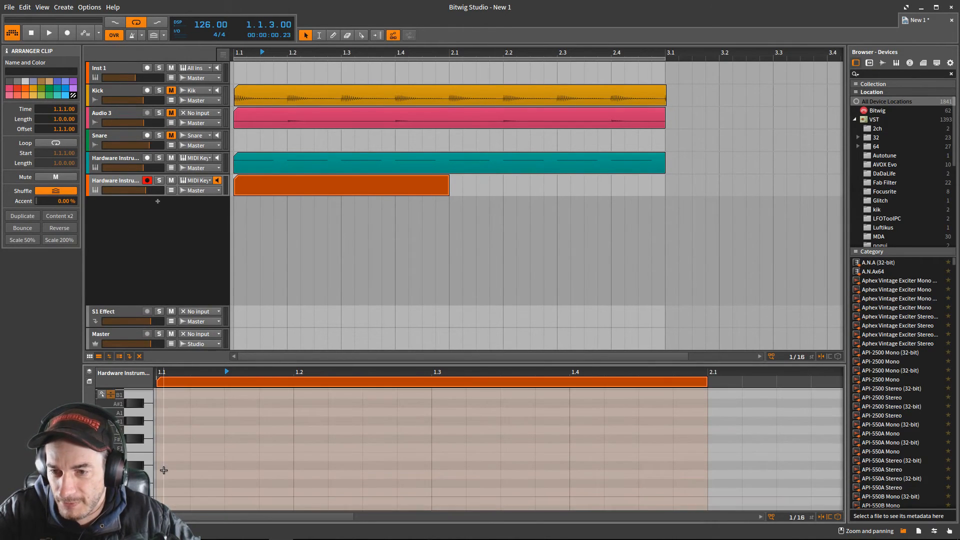
double_click(176, 493)
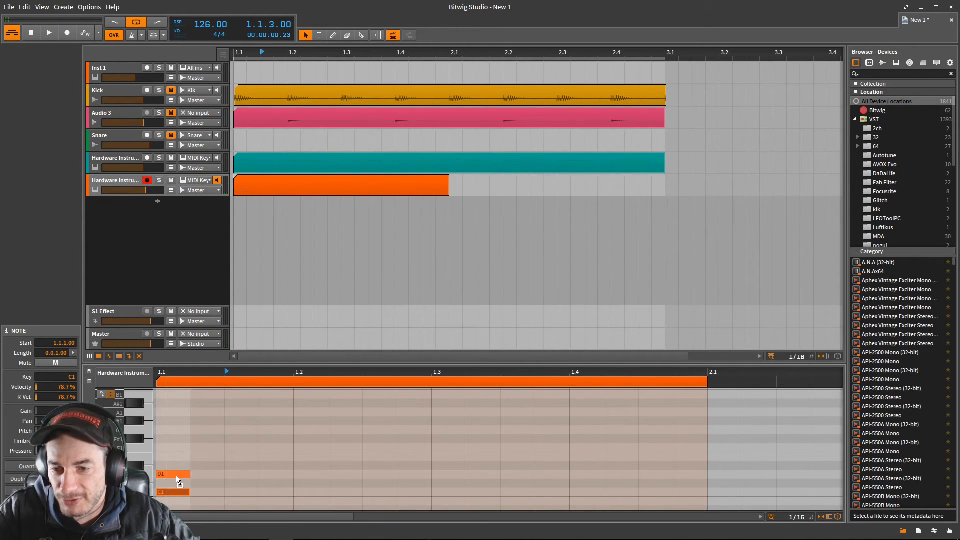
left_click_drag(176, 476, 314, 472)
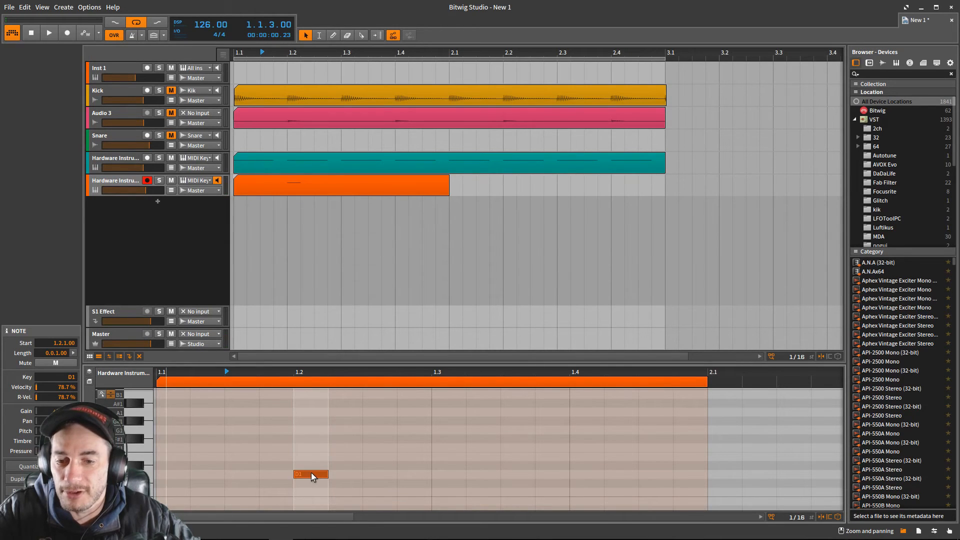
double_click(579, 473)
- Extend the looped snare clip to two bars, ending at 3.1, while the arrangement plays, and stop the playback
key("space")
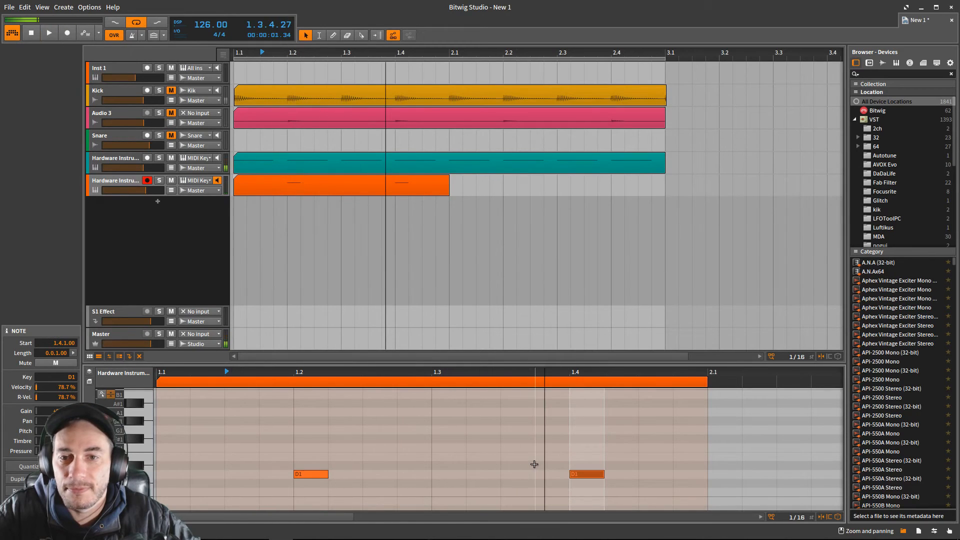
left_click(286, 187)
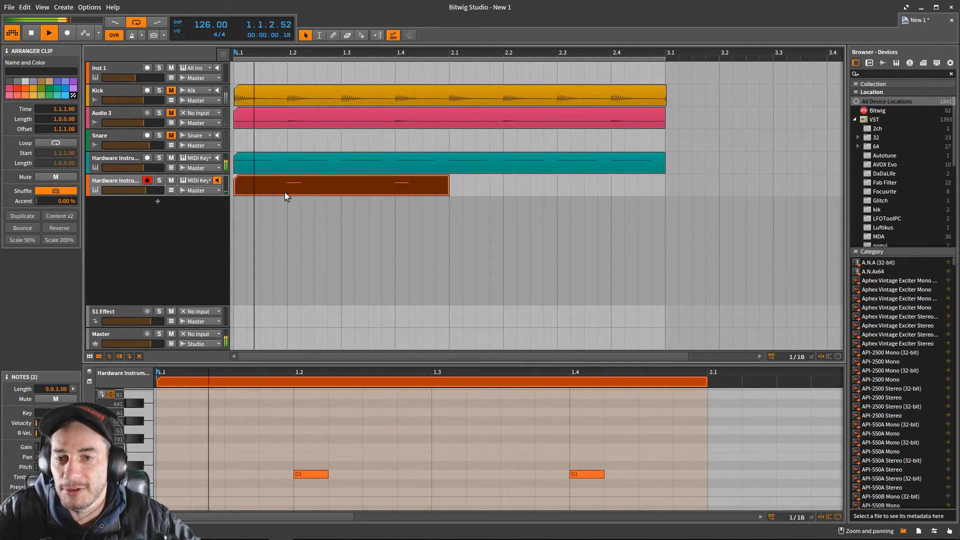
left_click_drag(448, 193, 670, 194)
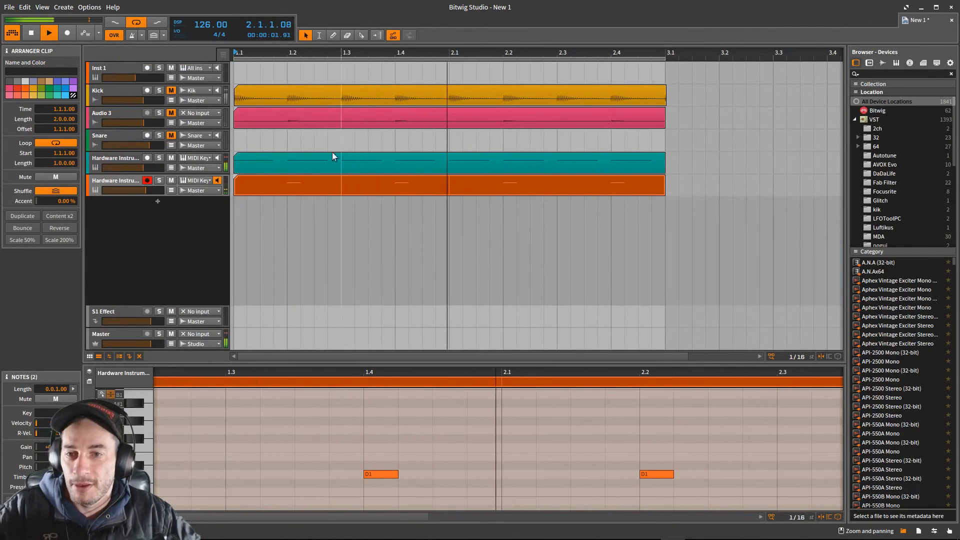
left_click(265, 183)
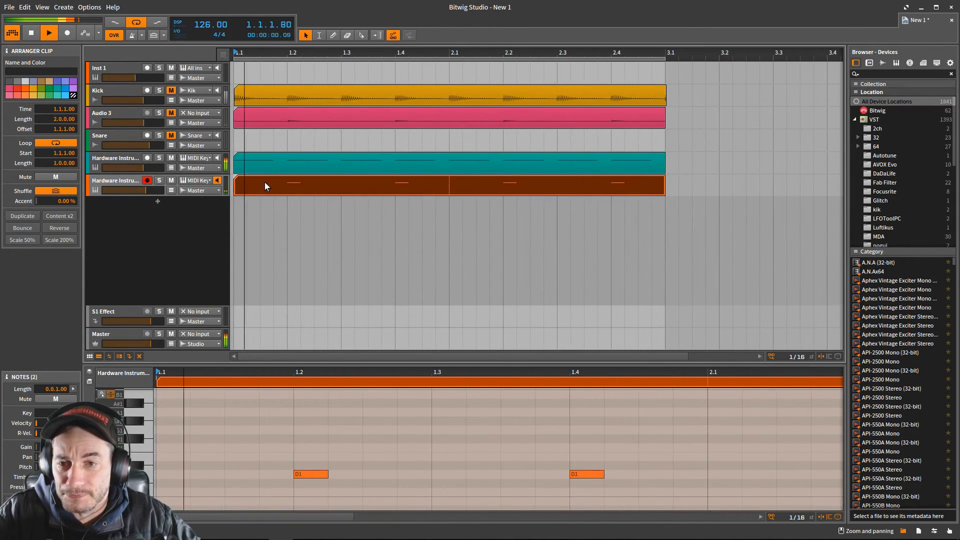
key("space")
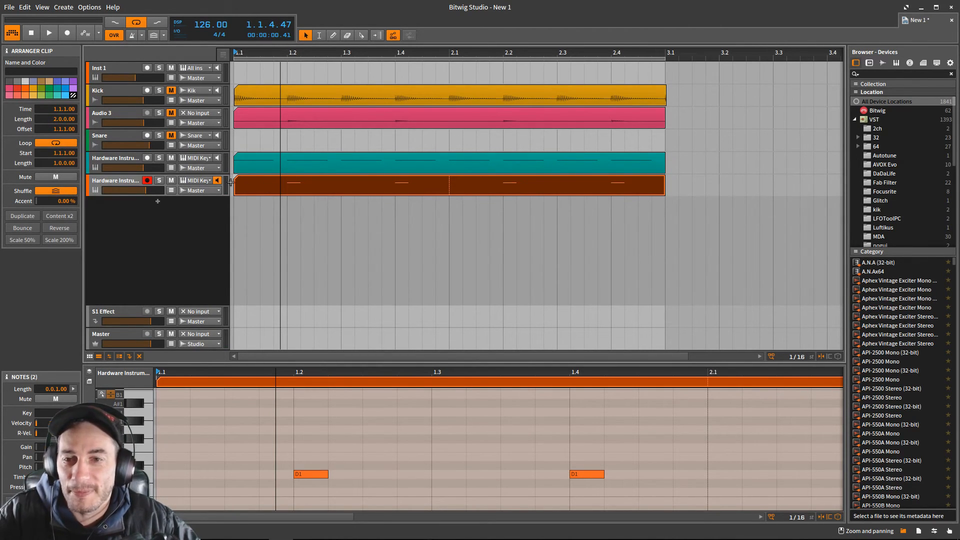
- Try to bounce the C1 kick clip on the upper Hardware Instrument track in place, and undo the bounce
left_click(116, 158)
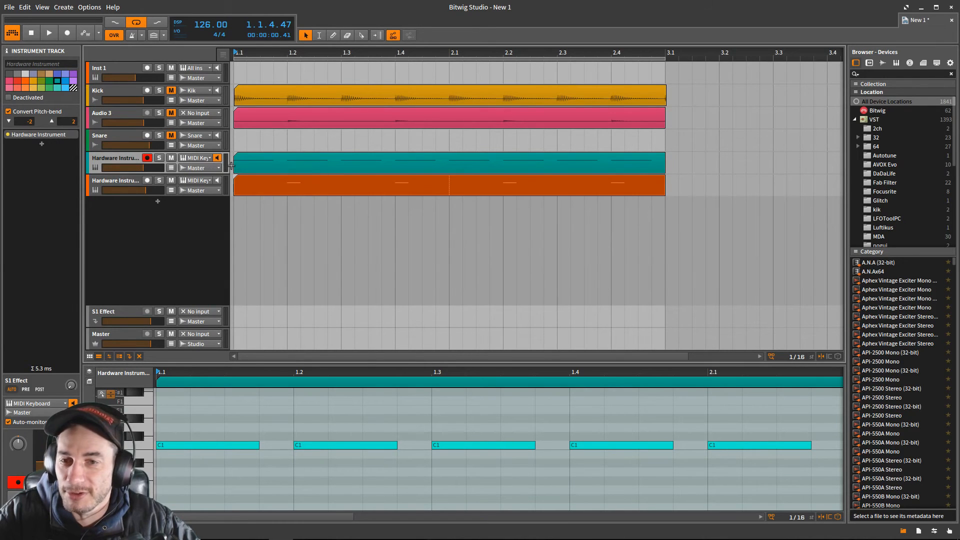
left_click(273, 166)
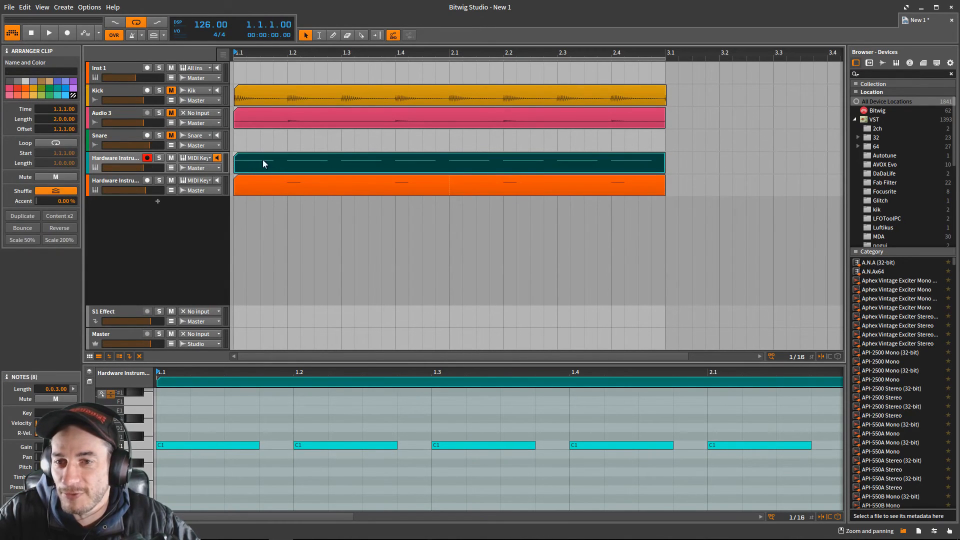
right_click(275, 161)
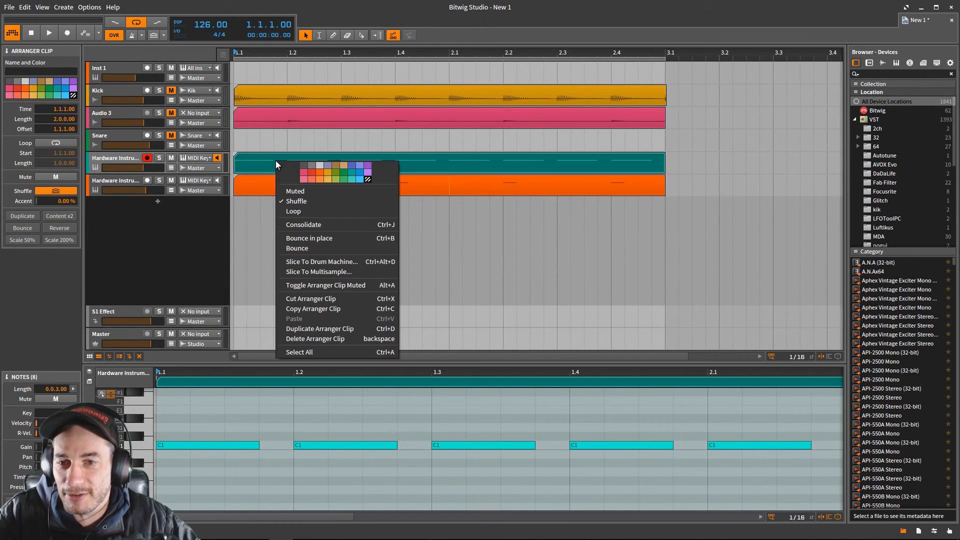
left_click(319, 239)
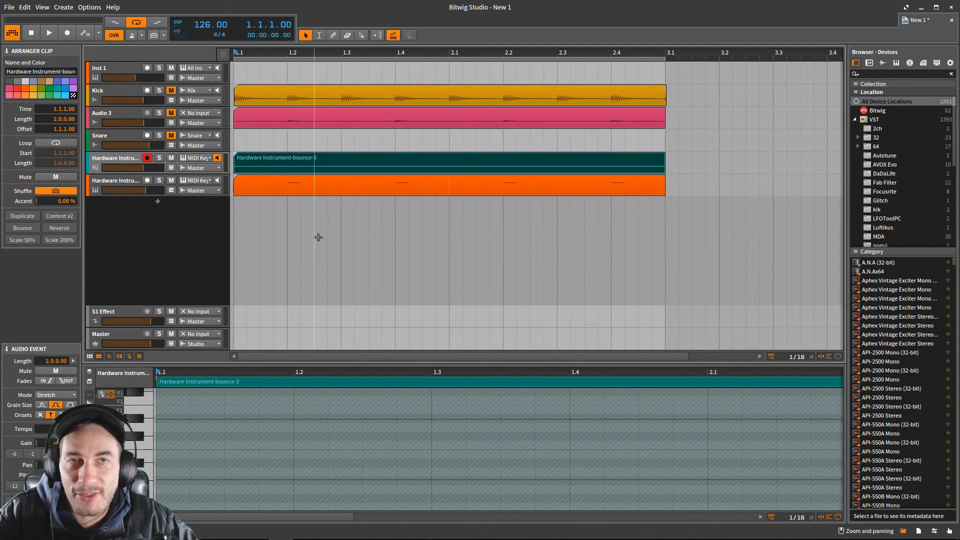
key("ctrl+z")
- Try to bounce the kick clip to a new audio track with the Pre-Fader source, and undo the bounce
right_click(290, 165)
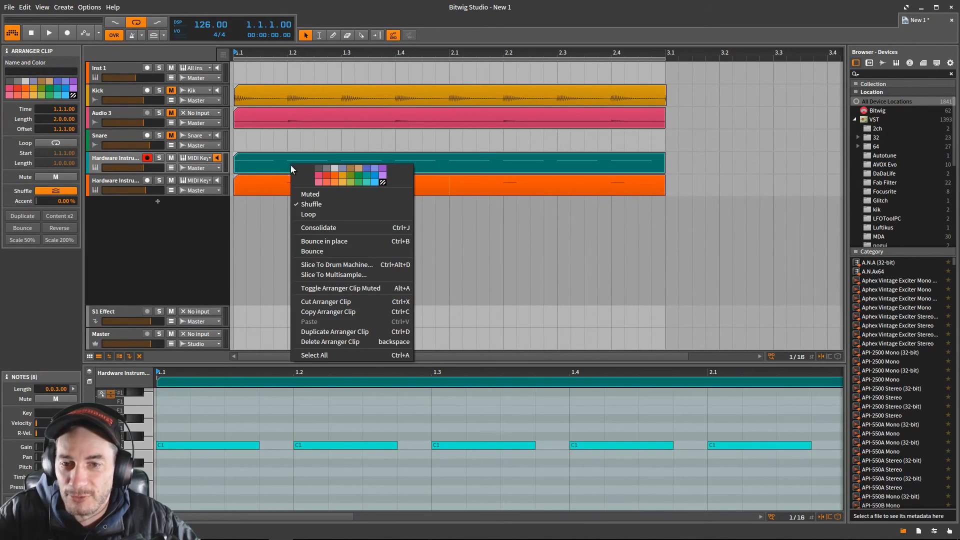
left_click(310, 251)
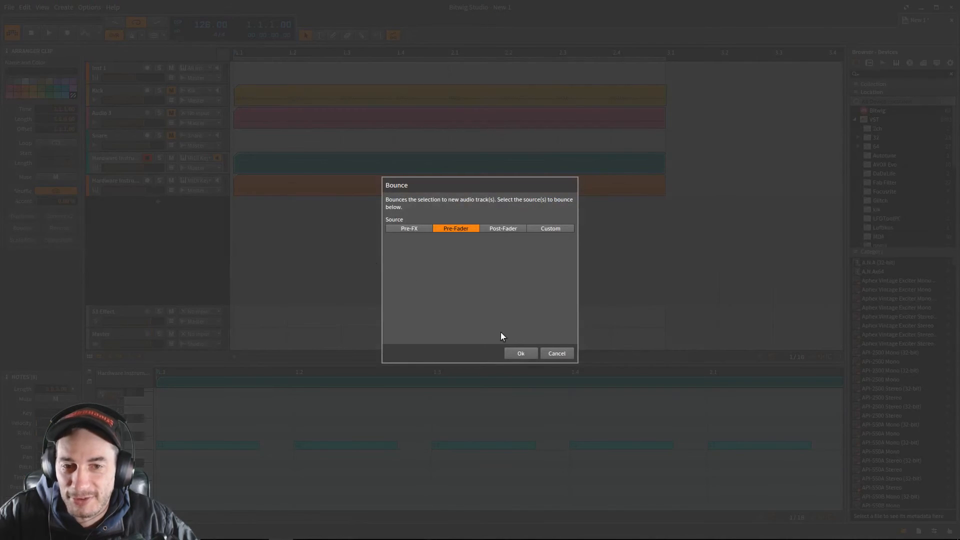
left_click(521, 353)
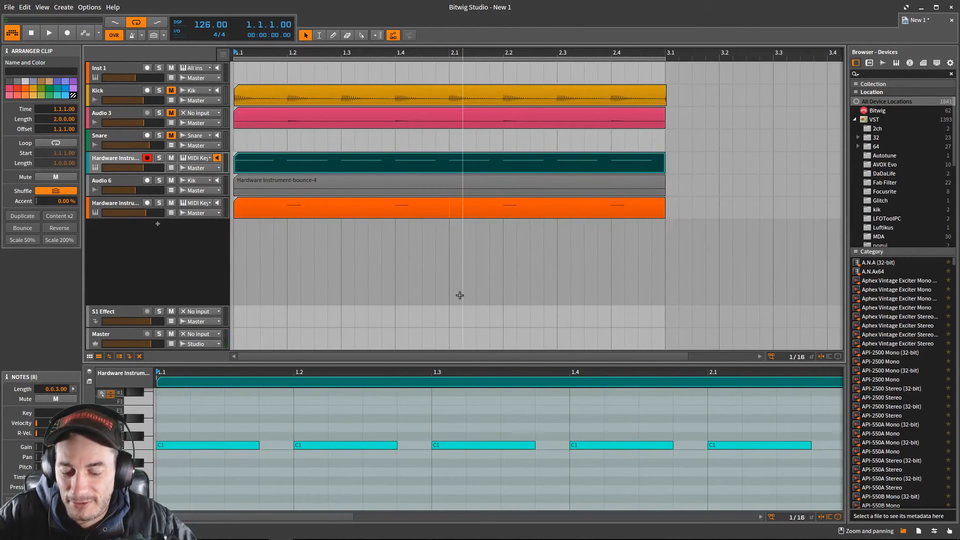
key("ctrl+z")
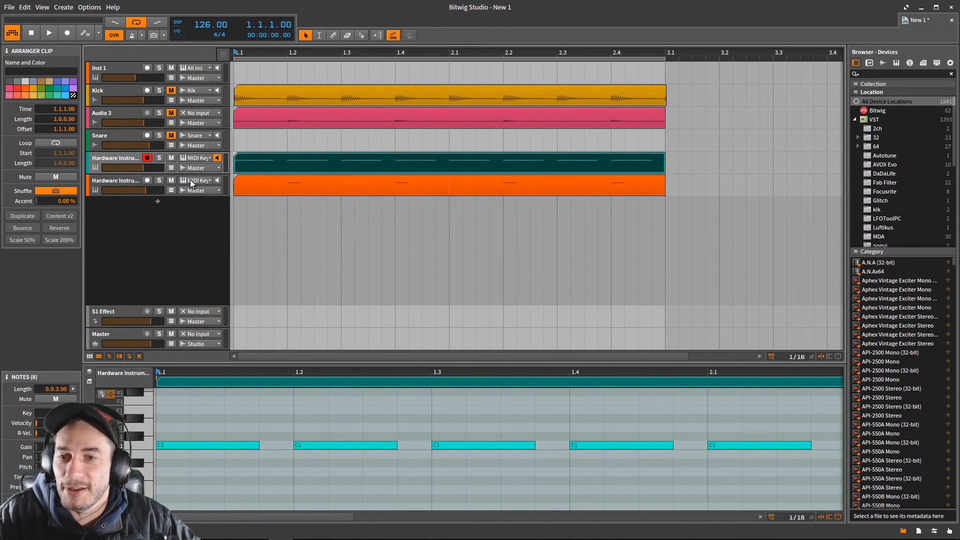
- Add an audio track below the lower Hardware Instrument track and route that instrument track's output to it
left_click(190, 233)
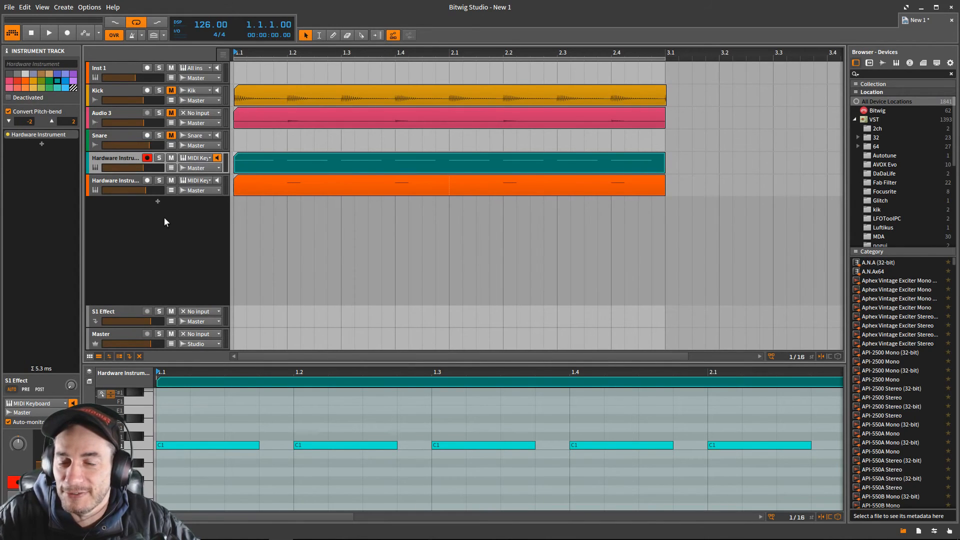
right_click(160, 222)
left_click(169, 236)
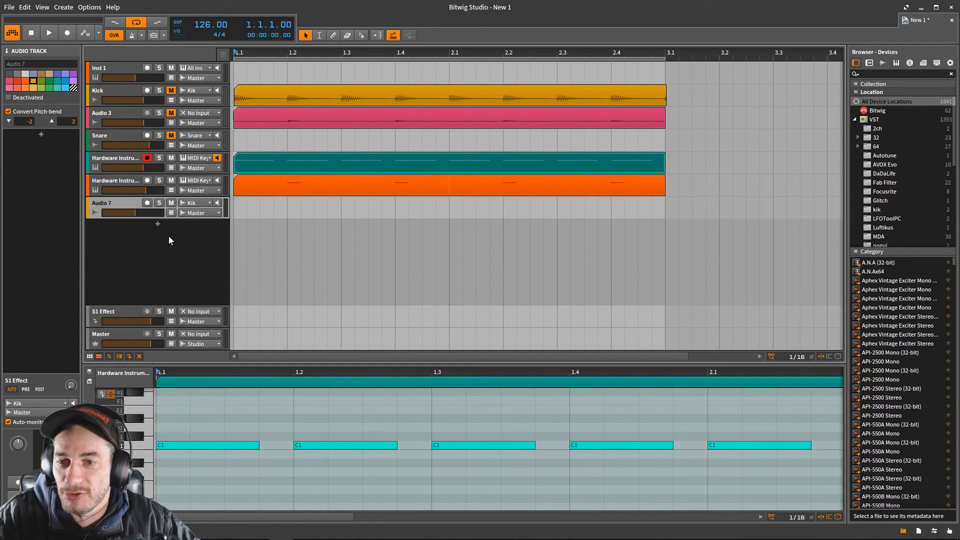
left_click(196, 191)
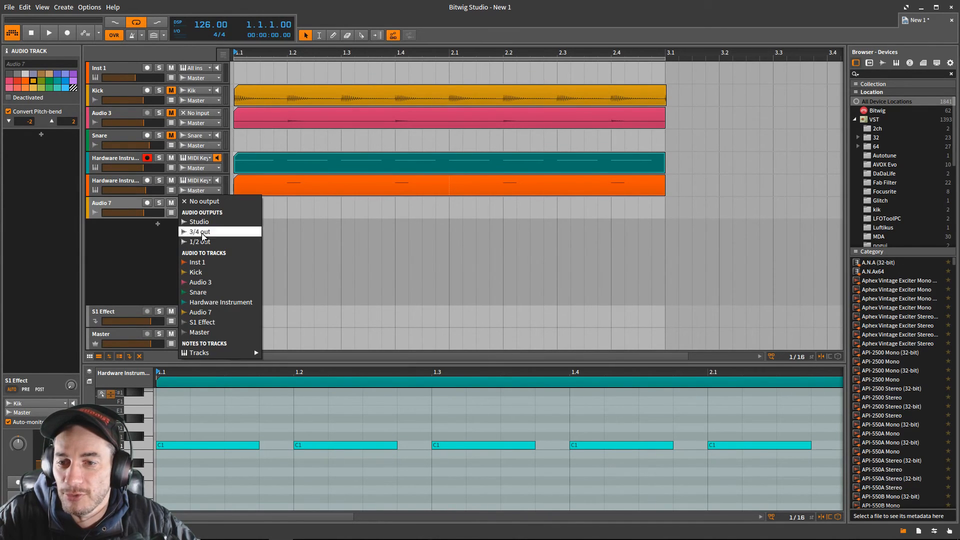
left_click(200, 312)
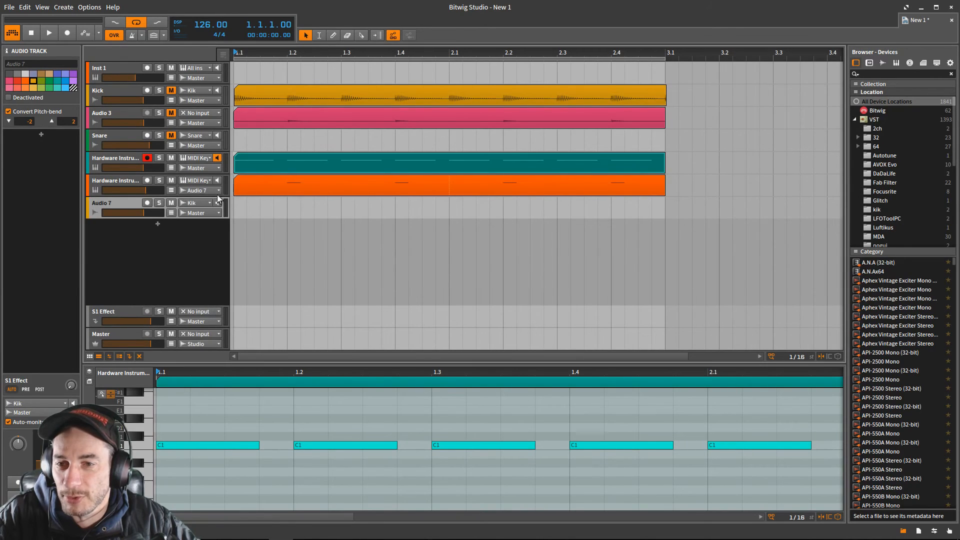
- Set the input of the Audio 7 track to Snare
left_click(190, 204)
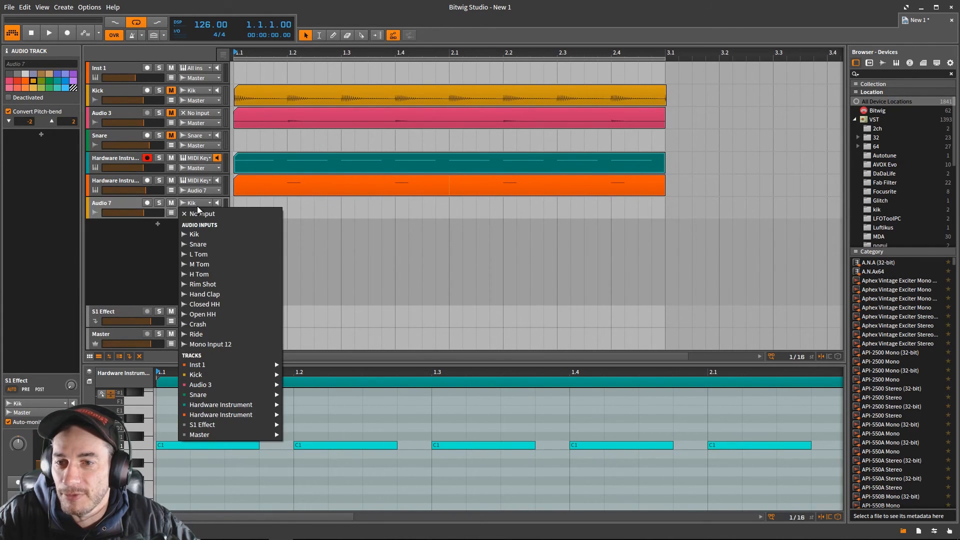
left_click(203, 214)
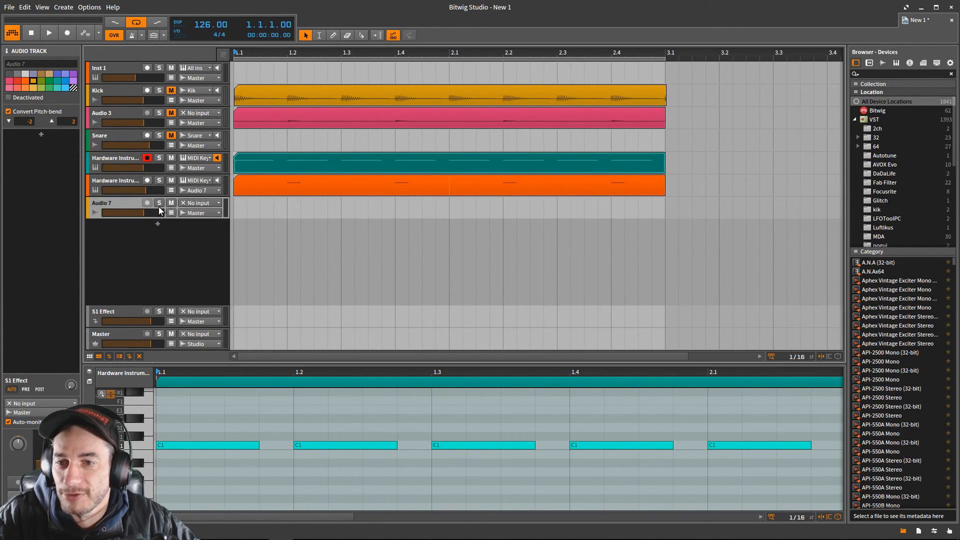
left_click(199, 203)
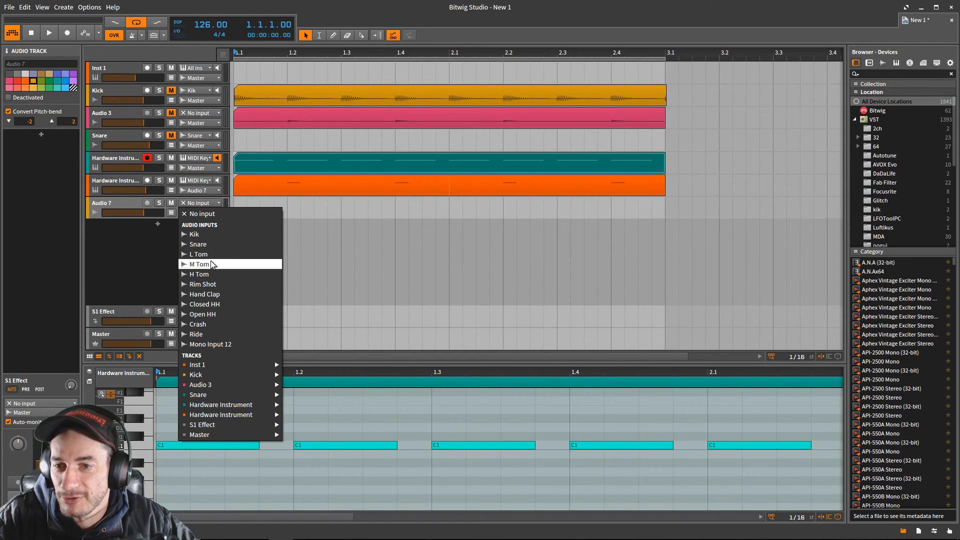
left_click(211, 240)
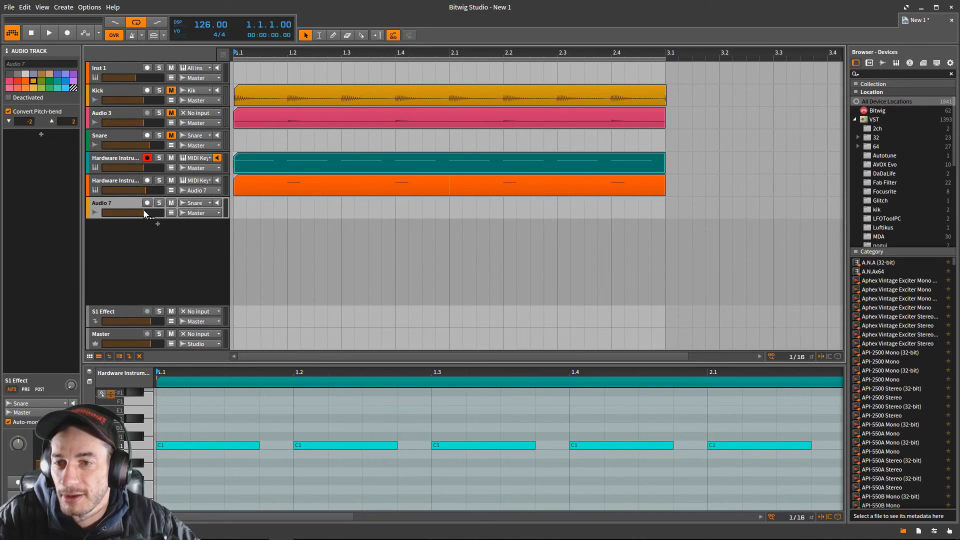
- Arm Audio 7, record the snare onto it over the two-bar loop, and stop the recording
left_click_drag(145, 212, 147, 212)
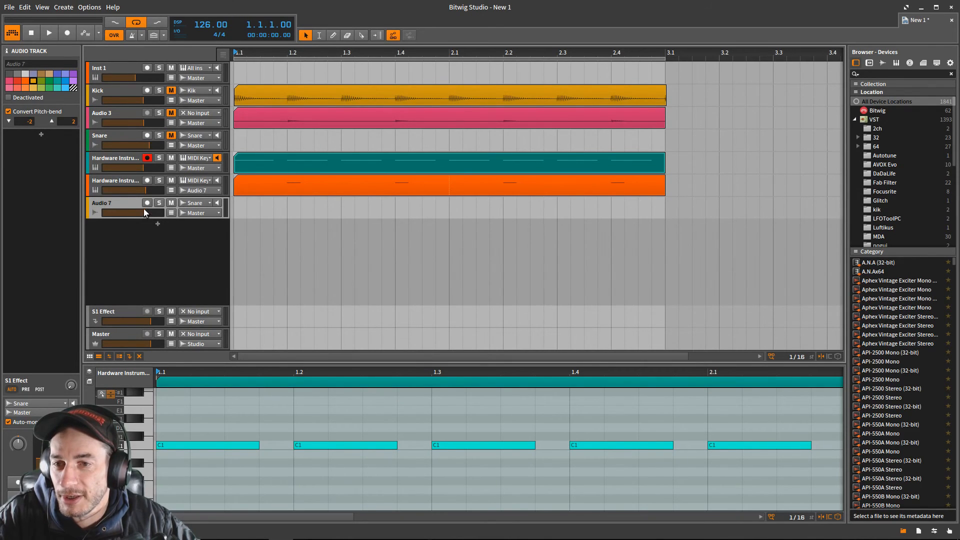
left_click(147, 203)
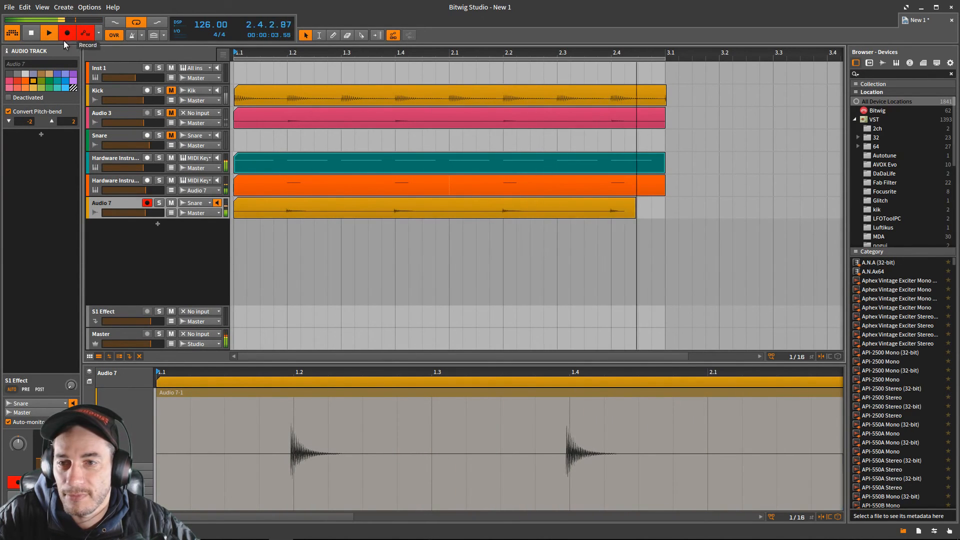
left_click(31, 33)
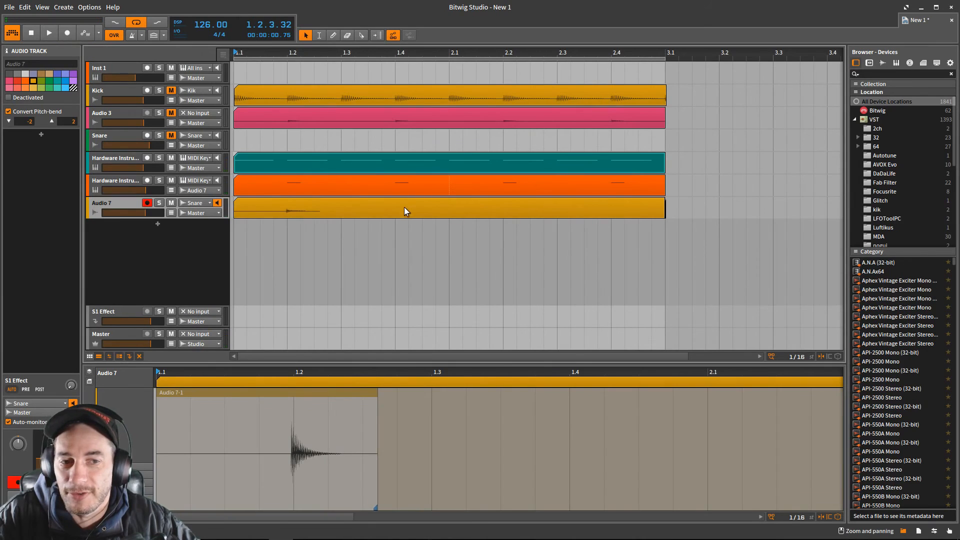
- Try to trim the end of the recorded snare clip on Audio 7 back to 2.4
left_click(605, 212)
left_click_drag(664, 207, 610, 207)
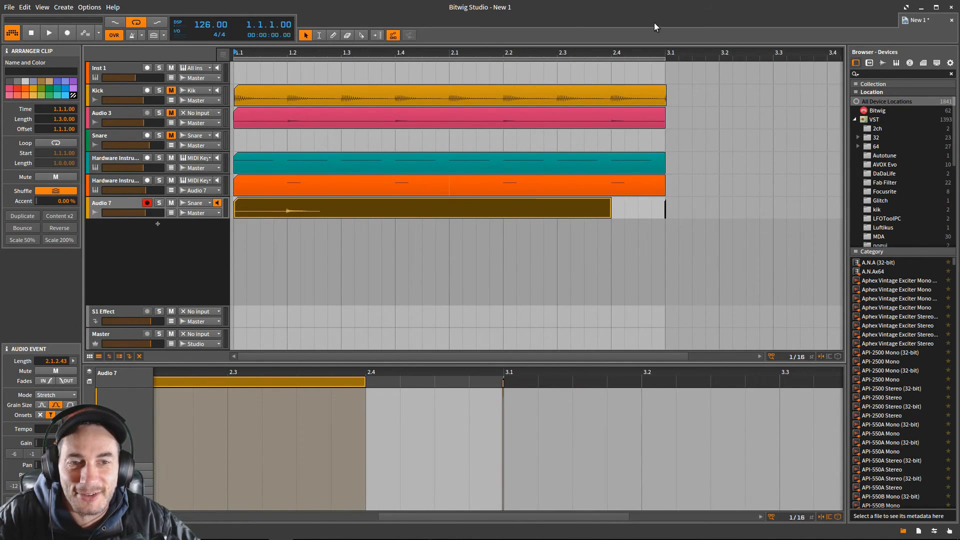
left_click_drag(666, 52, 145, 220)
left_click_drag(335, 56, 233, 222)
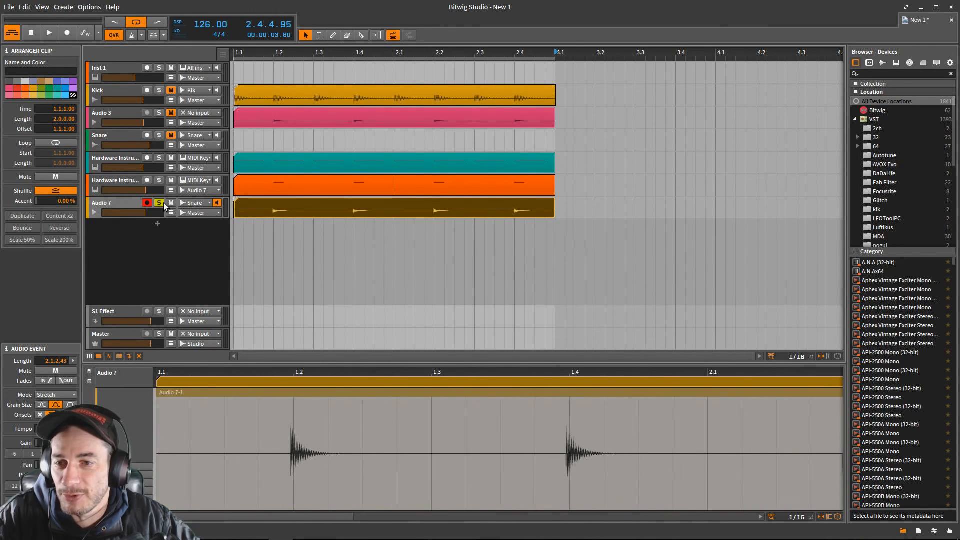
- Play back the recorded snare clip with Audio 7 soloed, and solo the upper Hardware Instrument track alongside it
key("space")
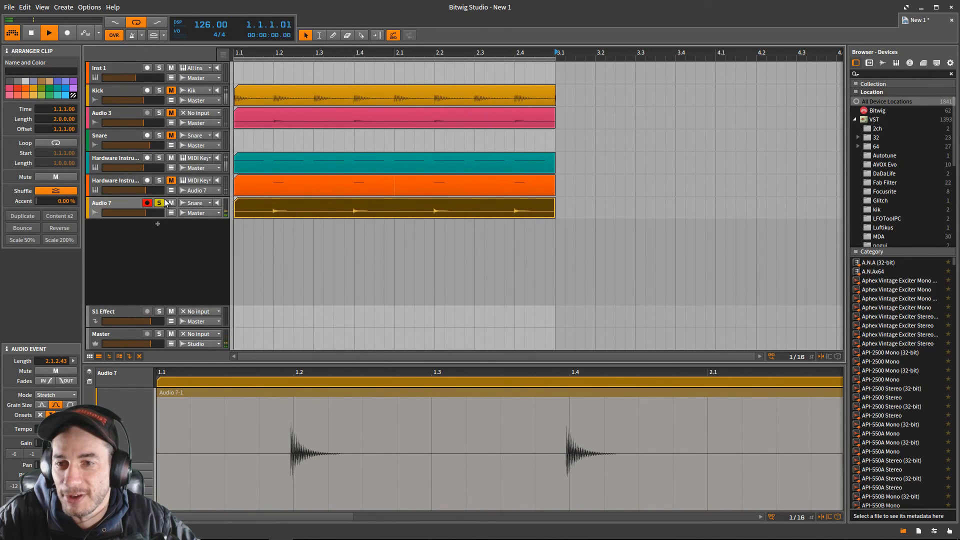
key("space")
key("space")
left_click(160, 158)
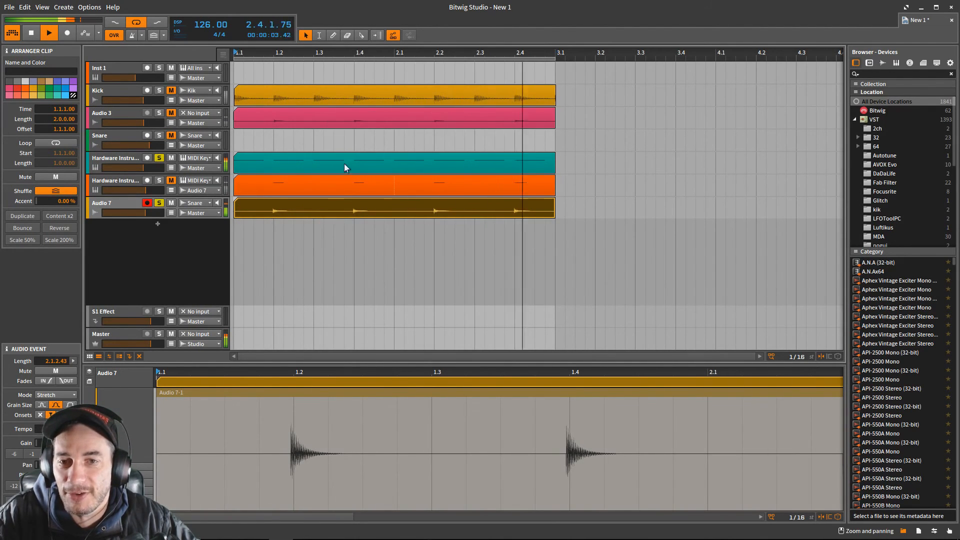
- Examine the recorded snare hits against the beat grid, and open the device chain of the upper Hardware Instrument track
scroll(327, 200, "up", 8)
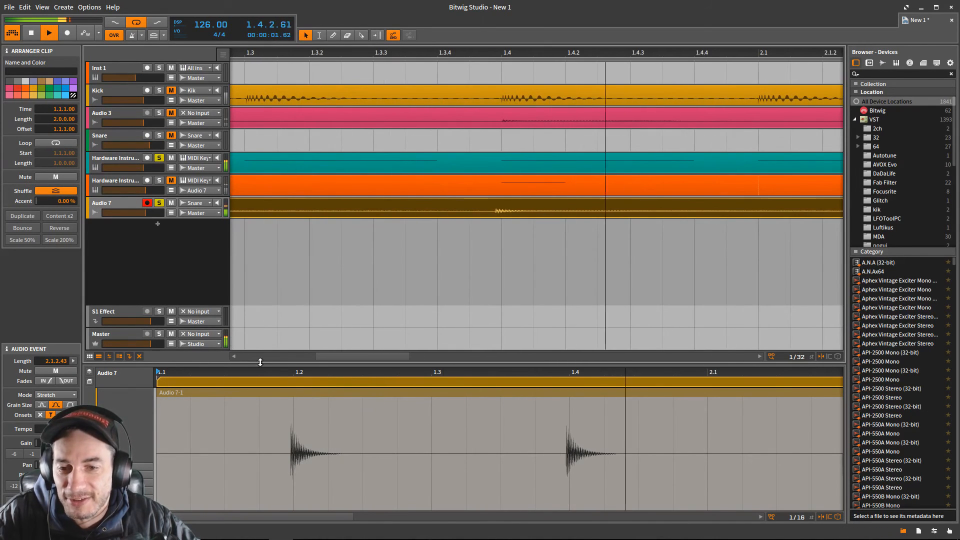
left_click_drag(283, 372, 310, 380)
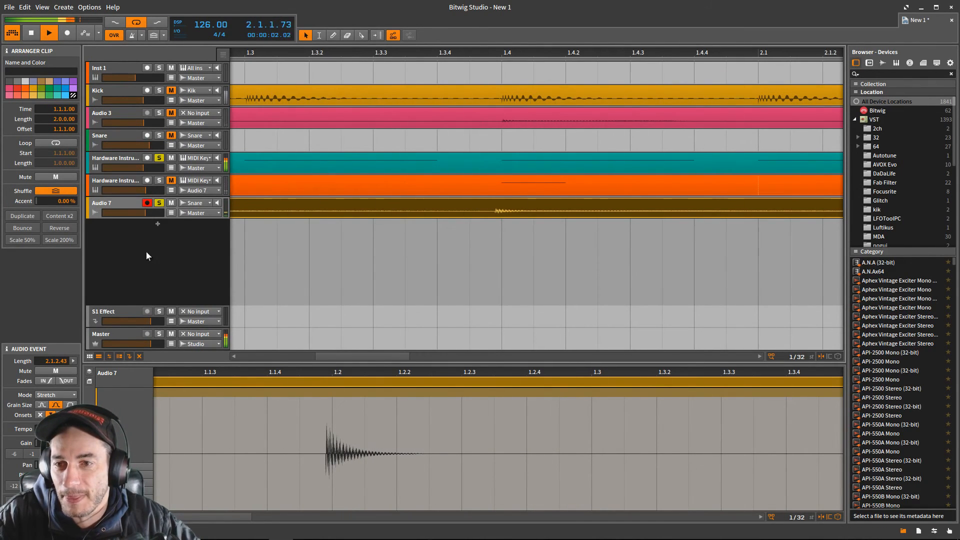
left_click(122, 163)
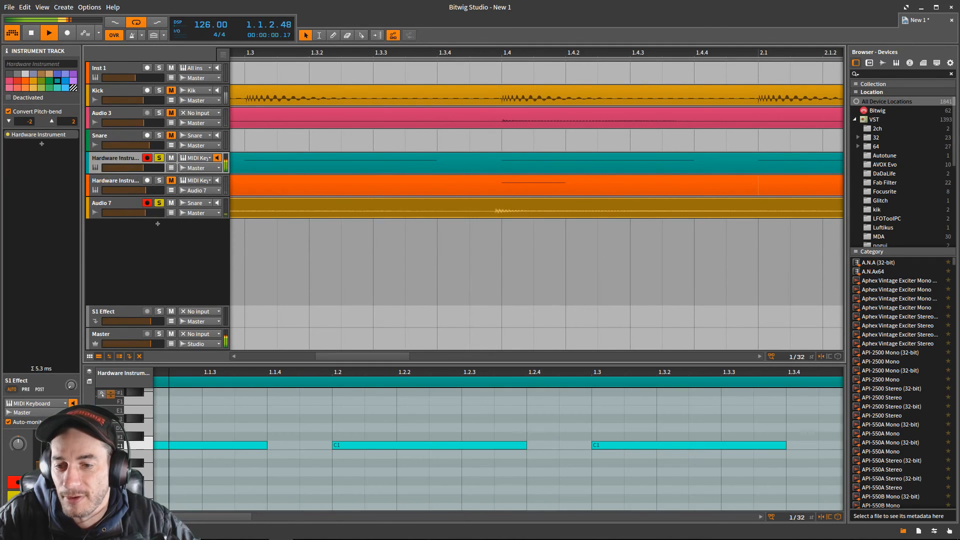
key("d")
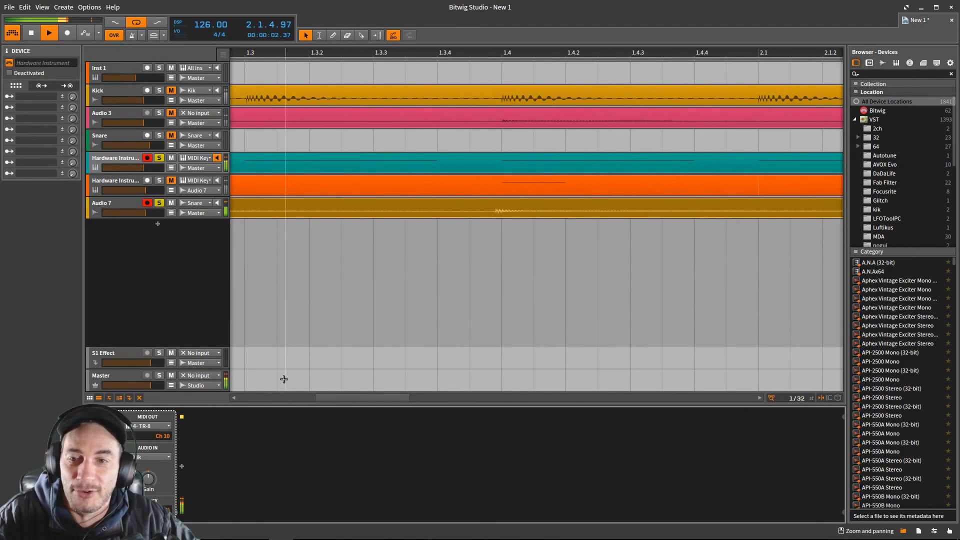
- Unsolo Audio 7 and the upper Hardware Instrument track, and stop the playback
left_click(159, 203)
left_click(159, 157)
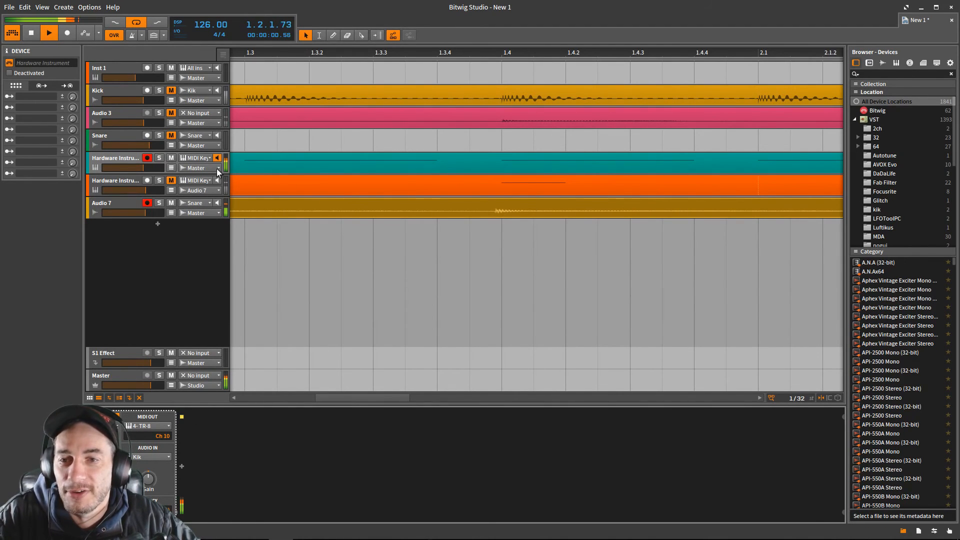
key("space")
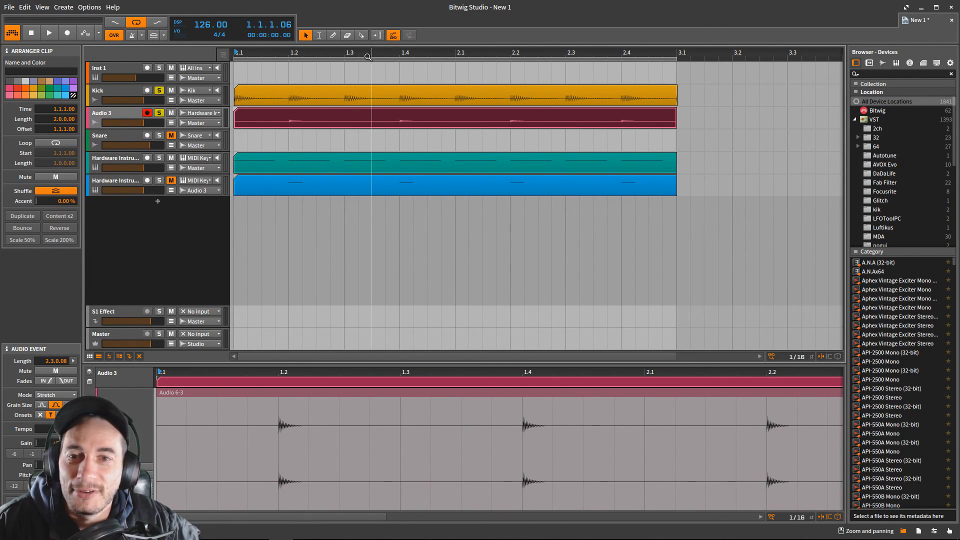
mouse_move(367, 57)
left_mouse_down()
mouse_move(275, 35)
mouse_move(368, 54)
left_mouse_up()
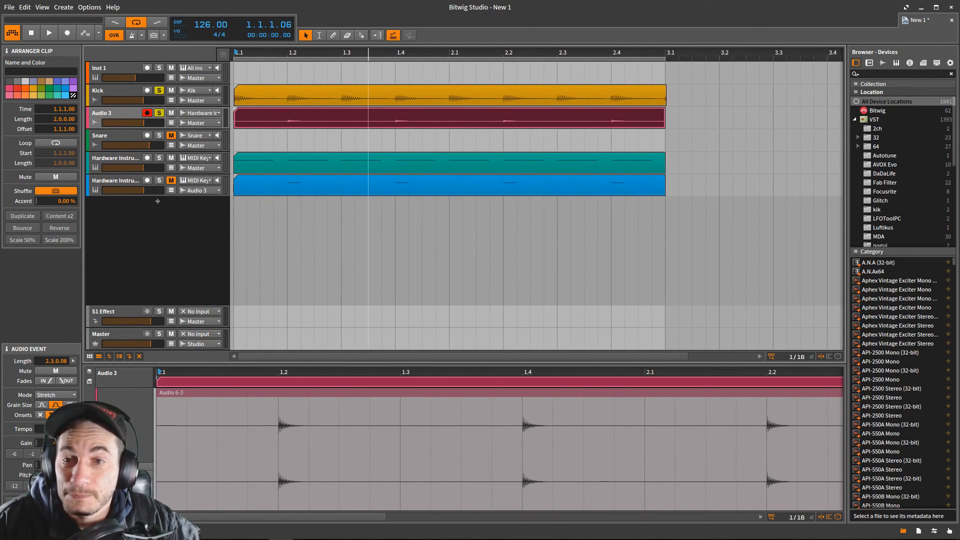